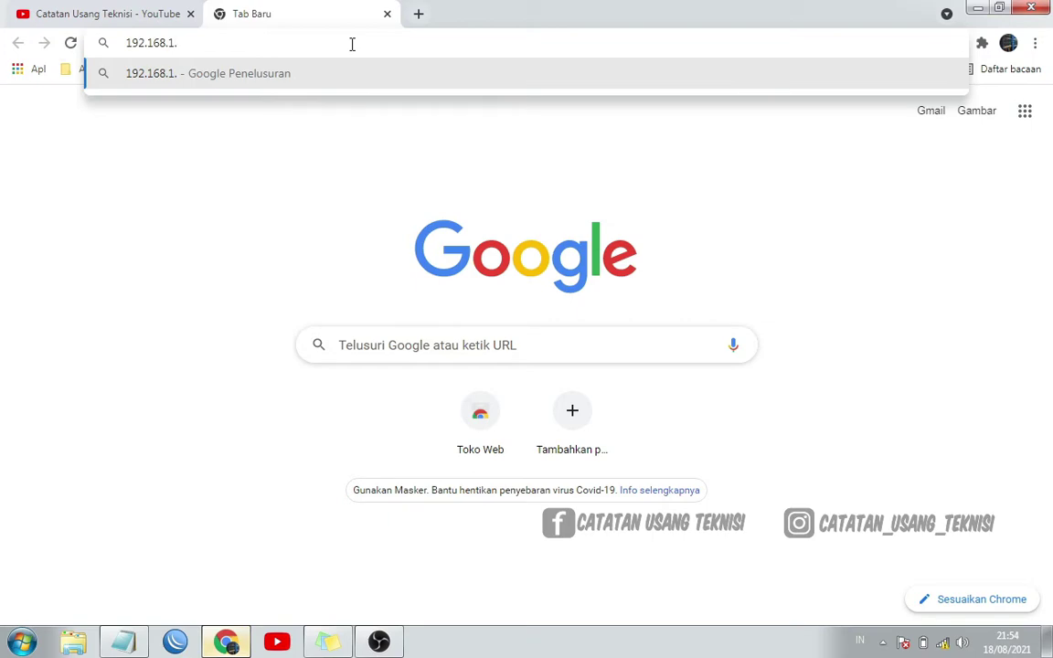
Open 192.168.1.20 in Chrome and proceed past the certificate warning to the device's login page
text(20)
key(Return)
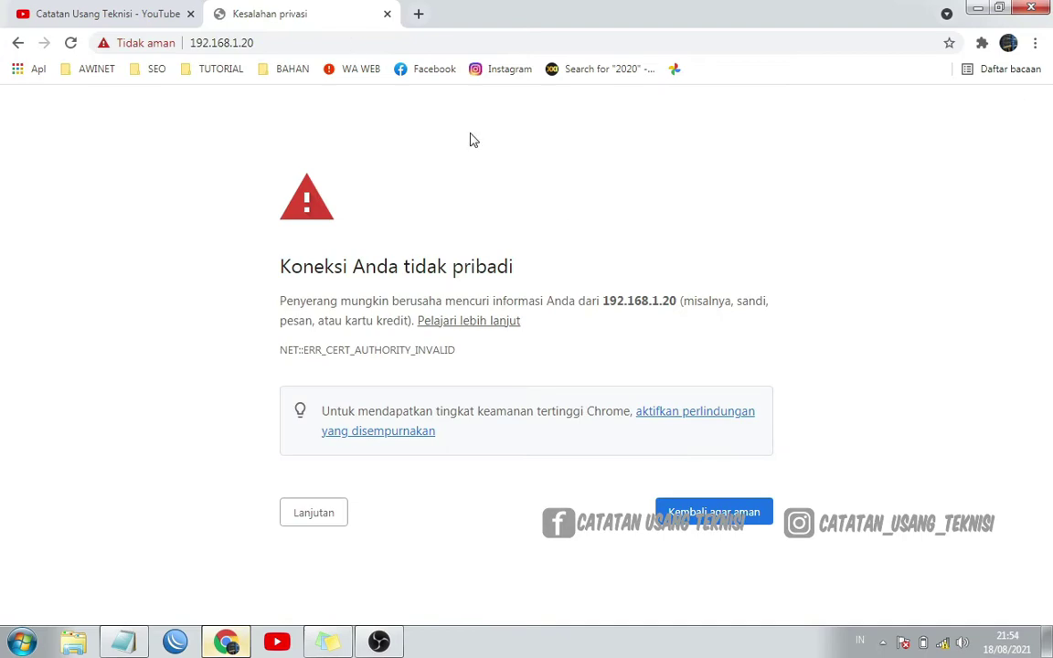
click(318, 521)
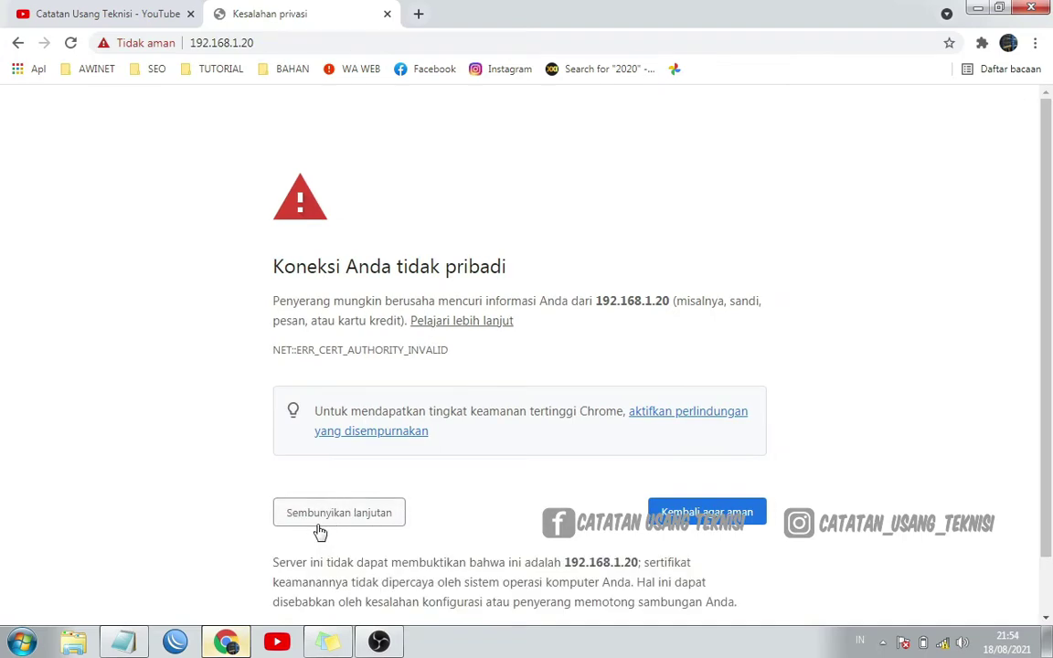
scroll(429, 514, down, 1)
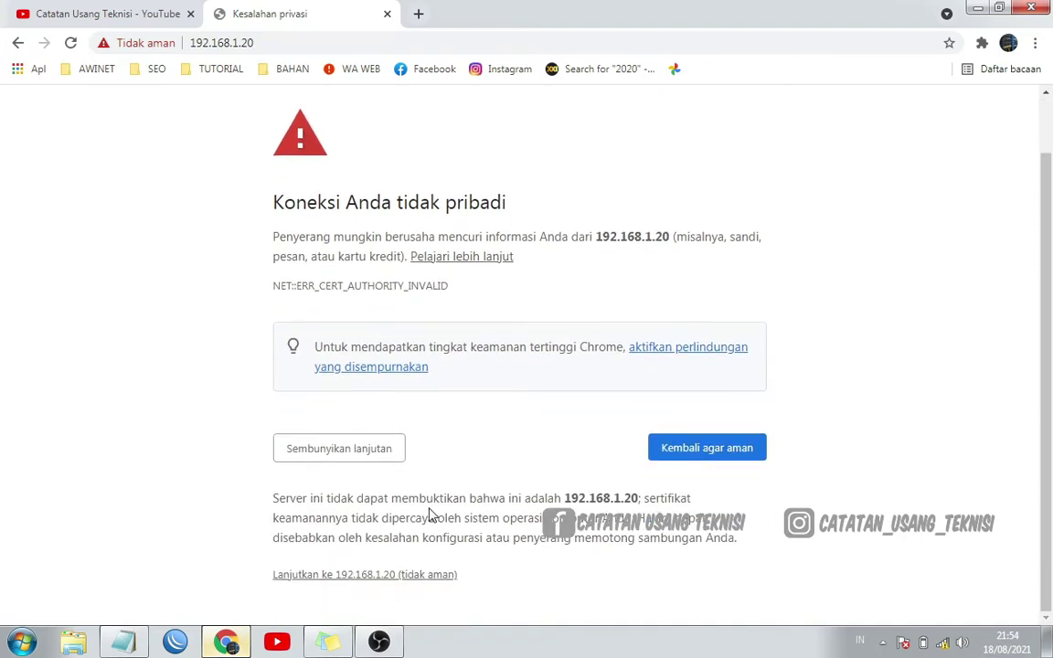
click(334, 576)
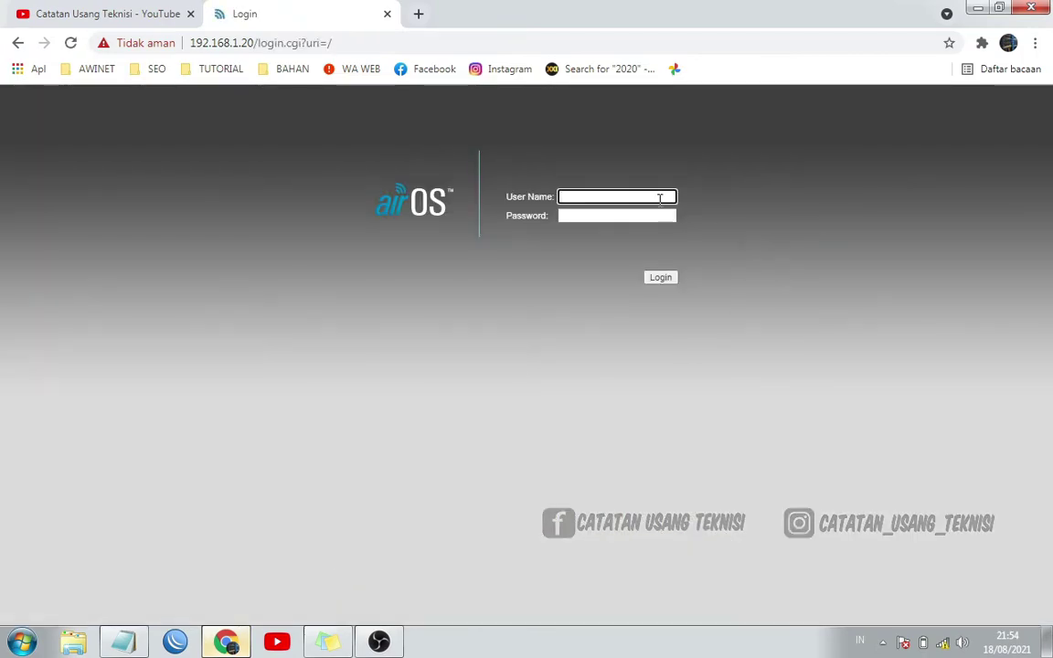
Log in to the airOS interface with the device's username and password
click(619, 196)
key(Tab)
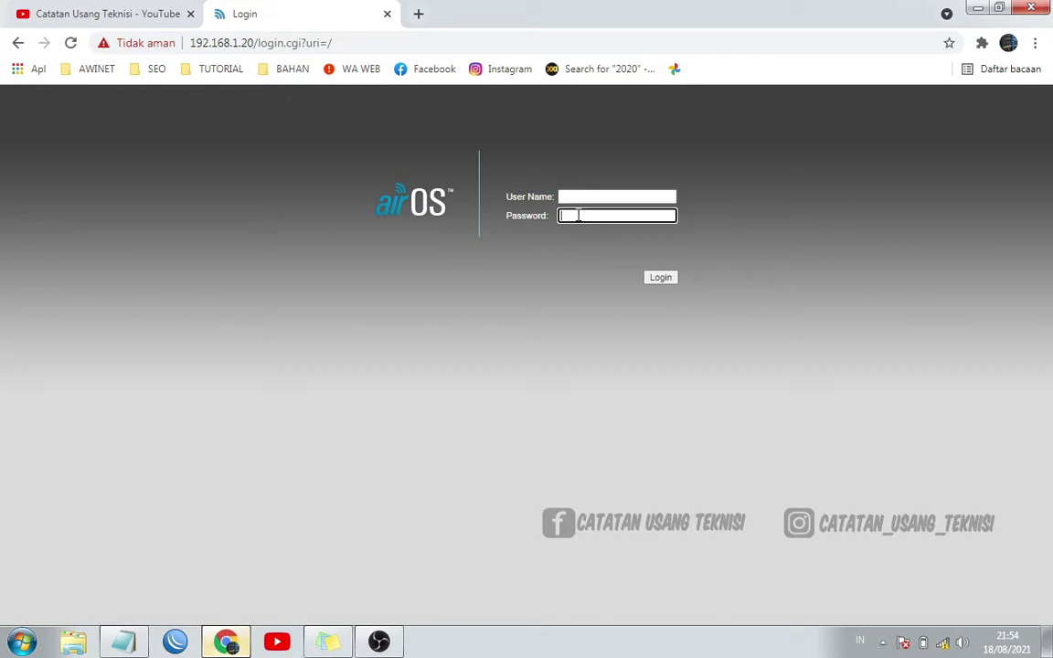
click(585, 197)
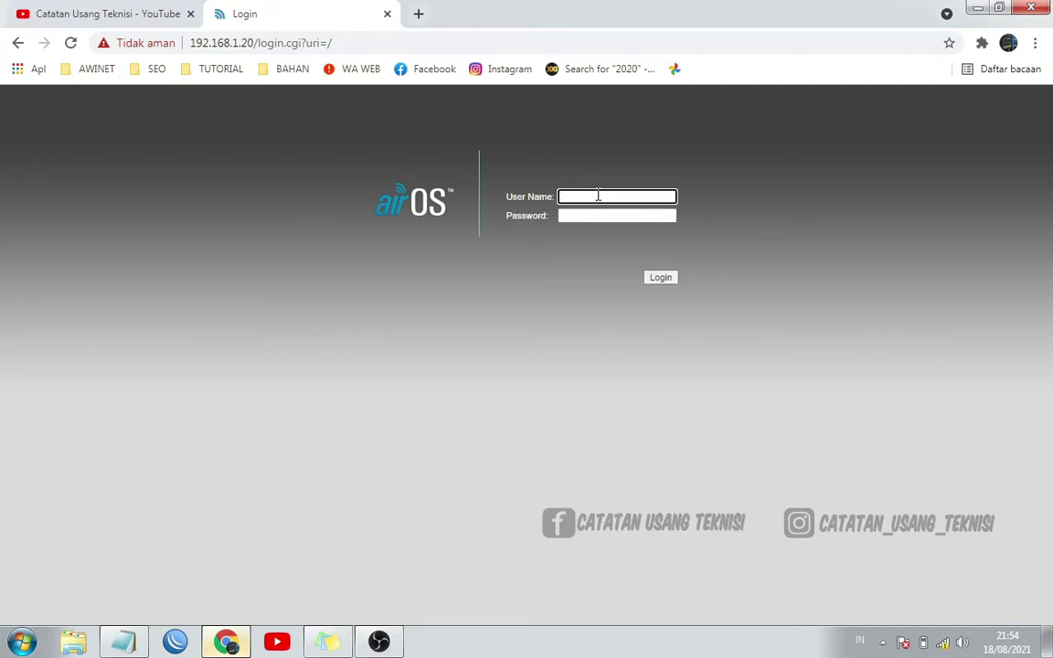
key(Tab)
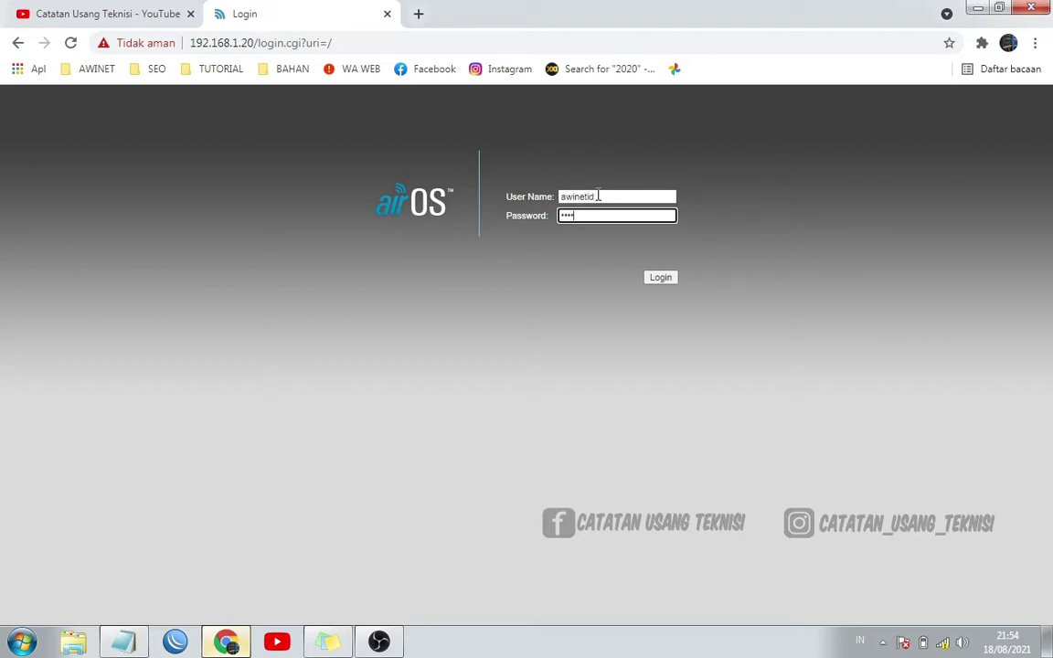
key(Return)
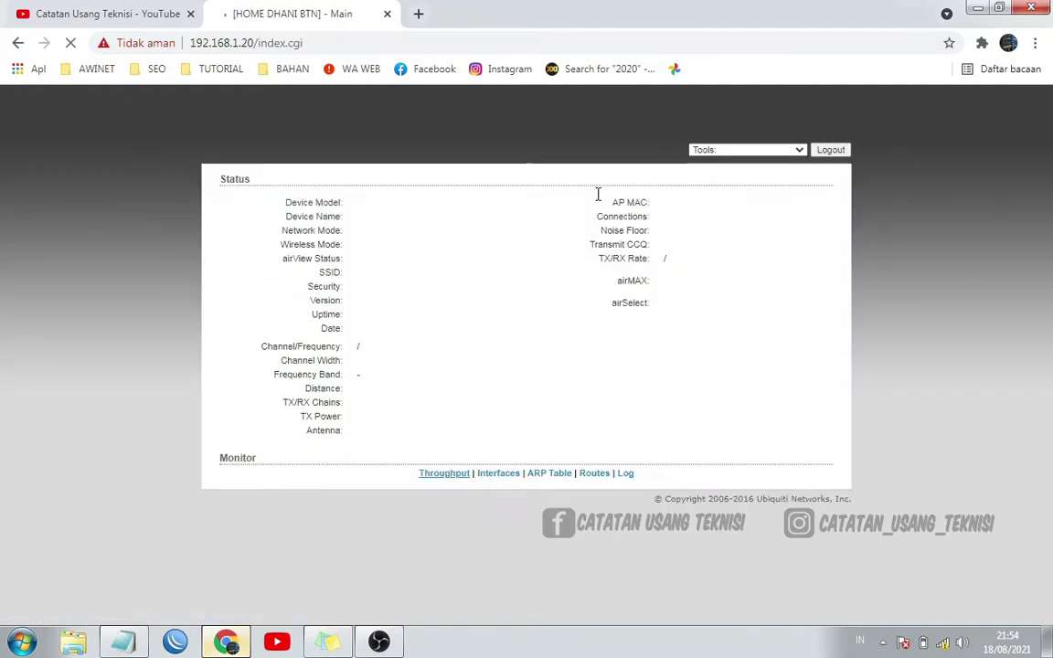
Dismiss the Google Translate offer, review the Main status page, and go to Network settings
click(944, 74)
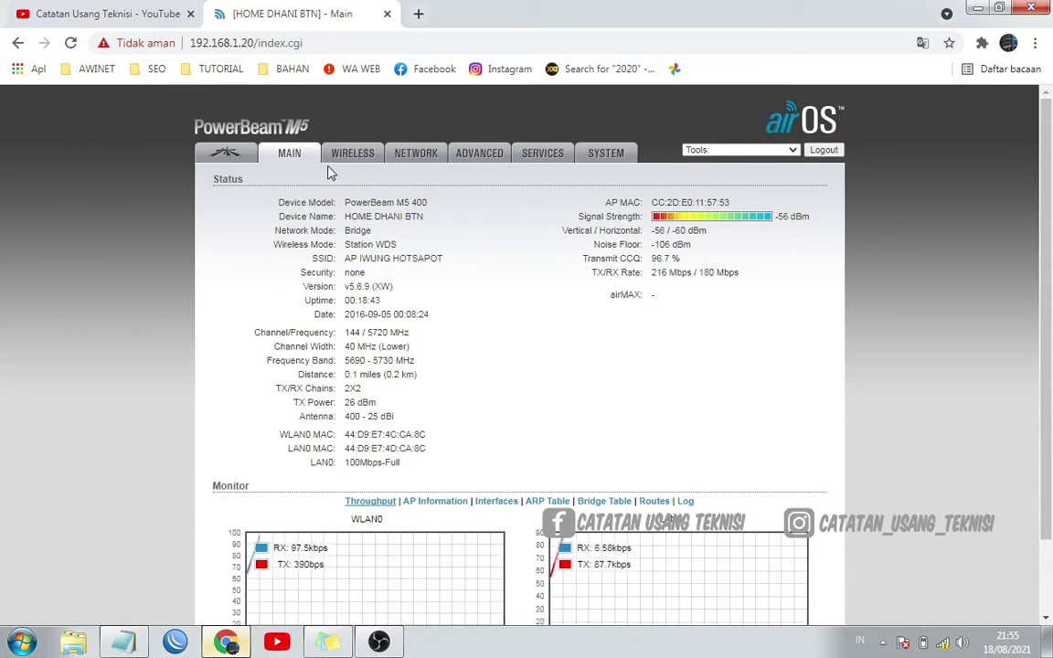
scroll(530, 245, down, 1)
scroll(541, 250, up, 1)
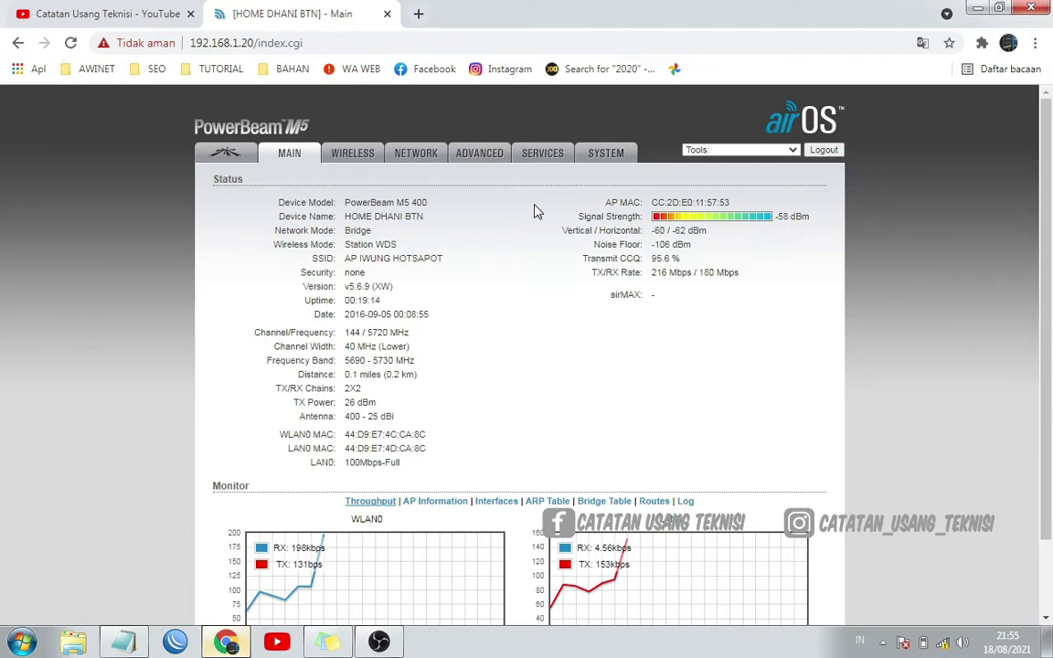
click(426, 163)
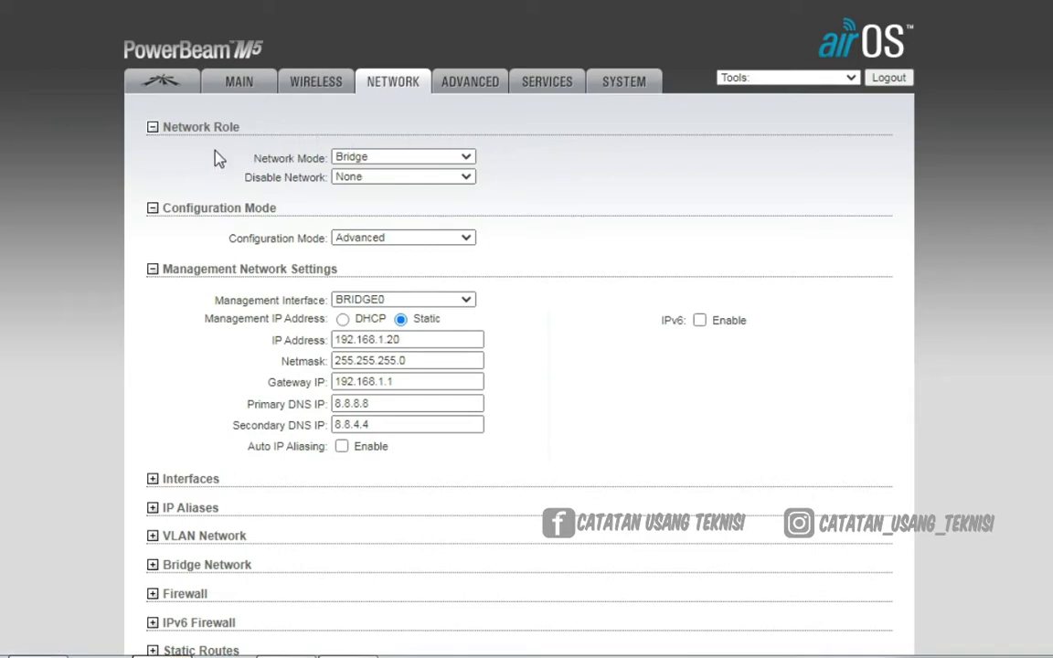
Switch Network Mode to Router, toggling Configuration Mode to Simple and back to Advanced
click(408, 162)
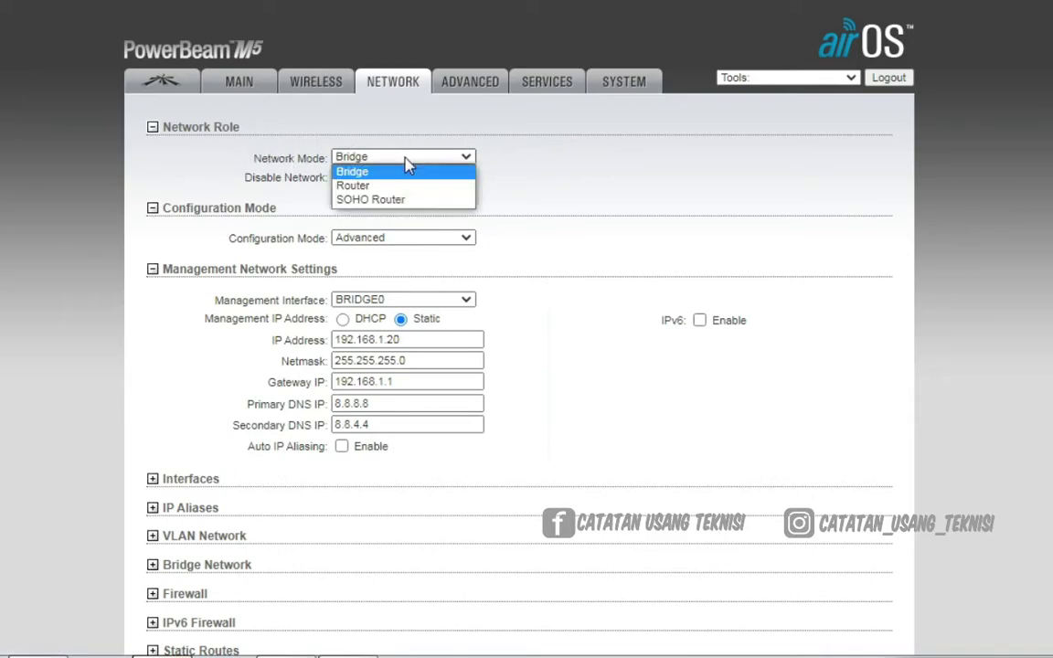
click(416, 188)
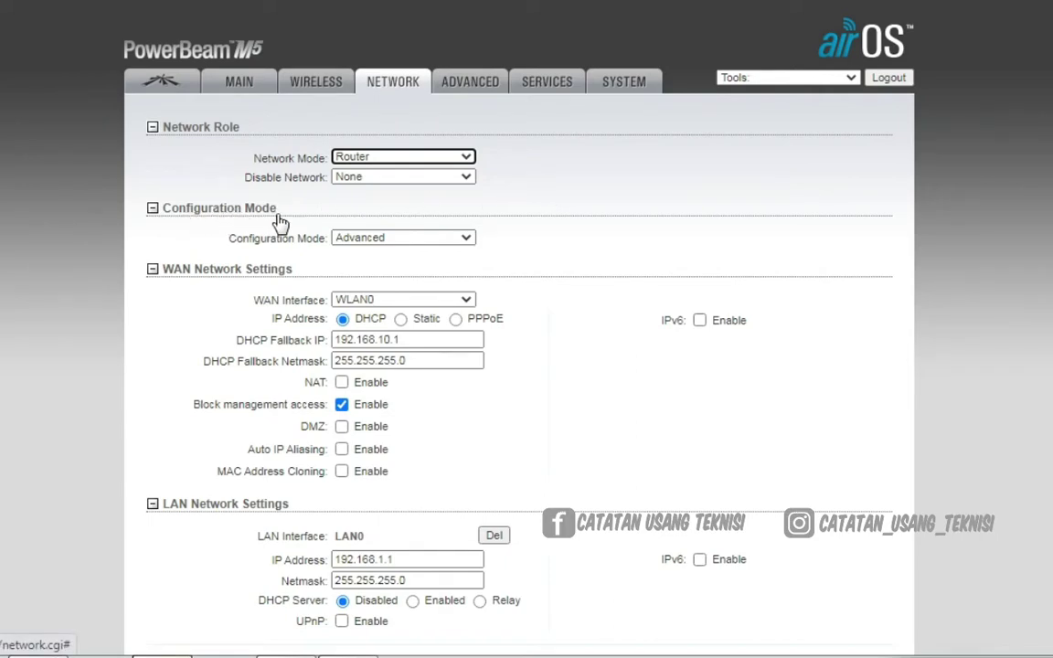
click(371, 242)
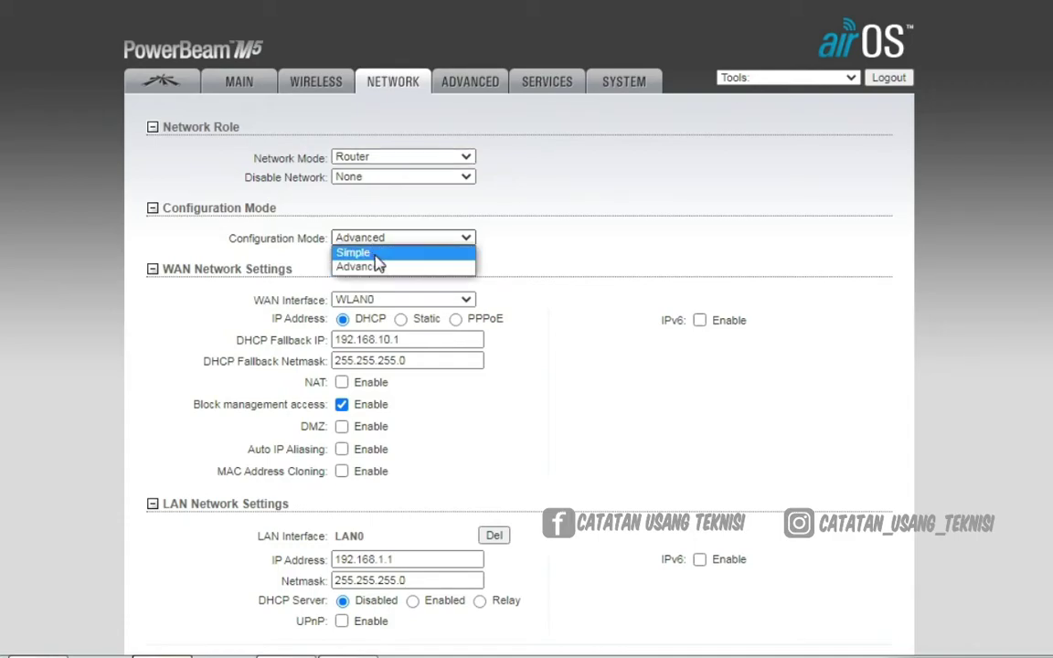
click(375, 256)
scroll(692, 282, down, 3)
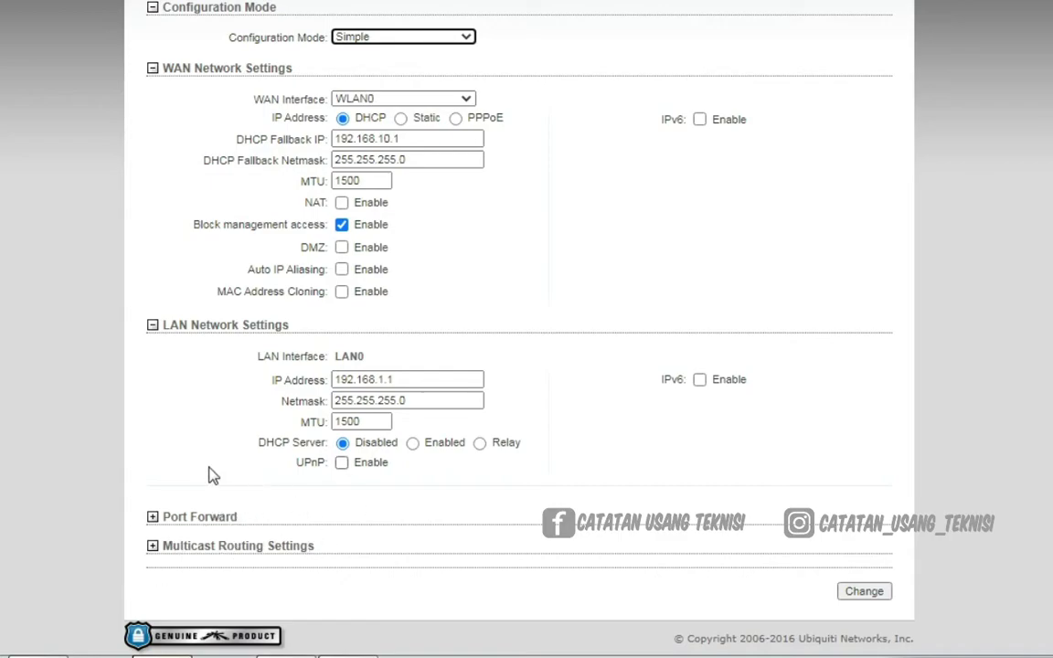
scroll(569, 506, up, 3)
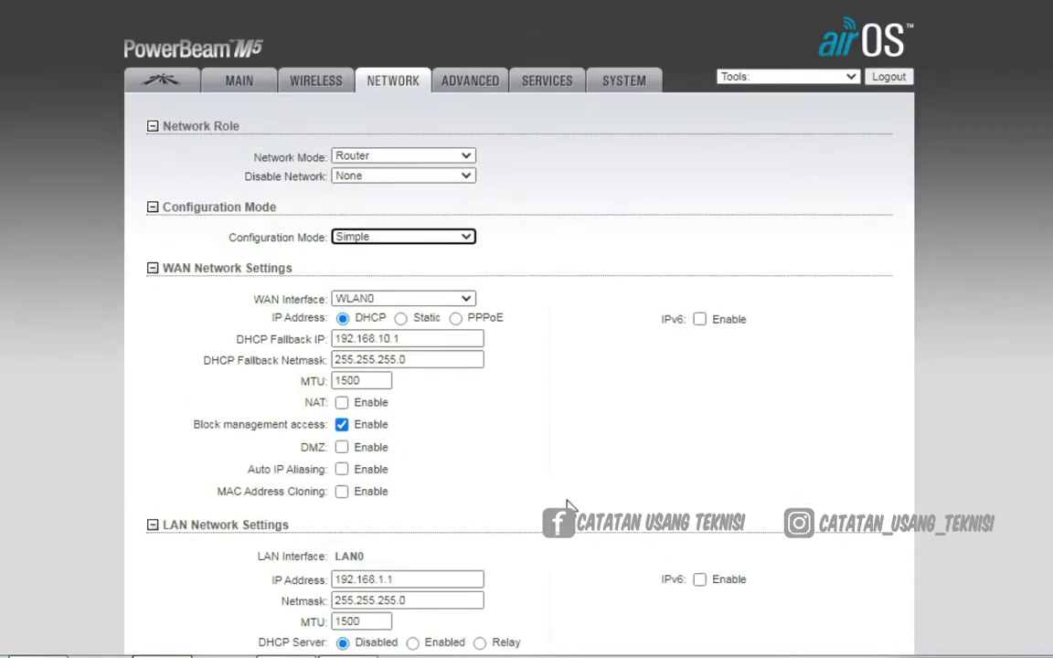
click(464, 238)
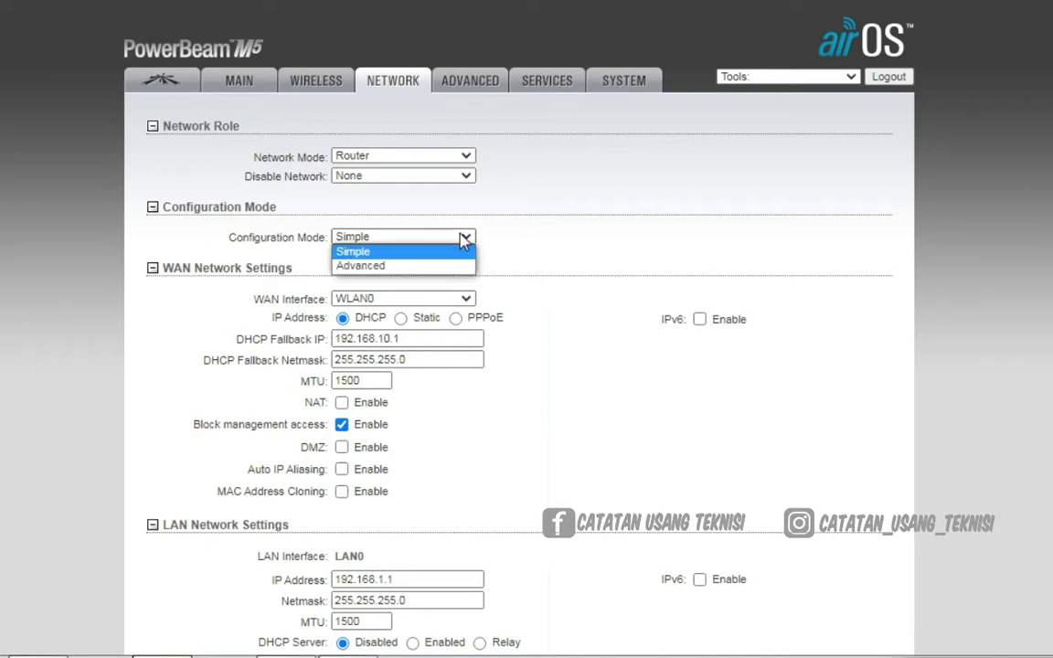
click(408, 268)
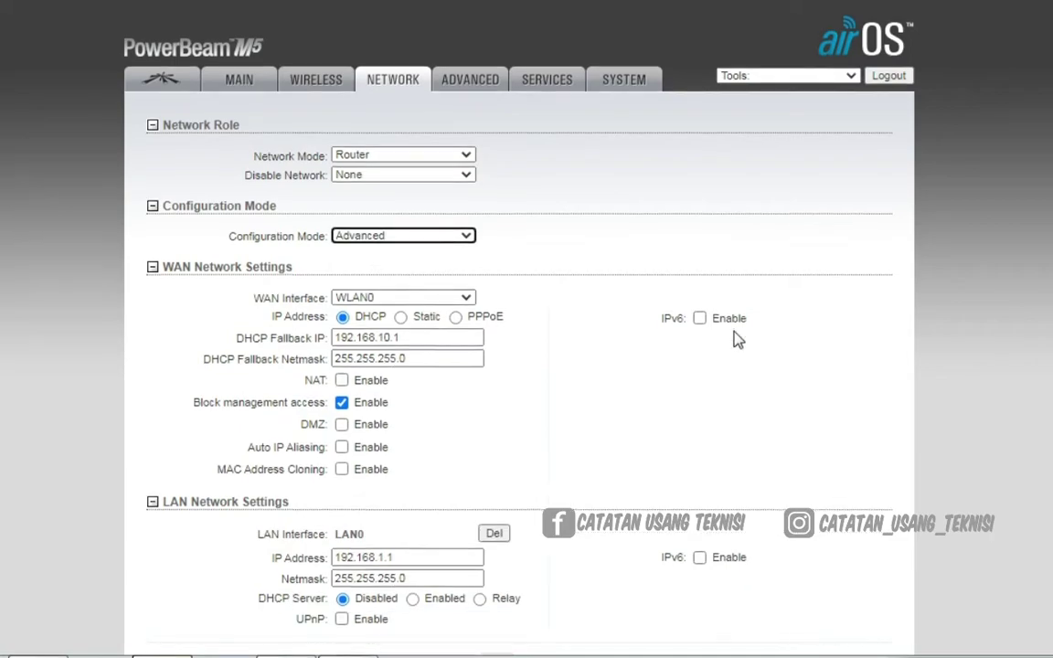
Collapse the Management Network Settings section and return to the top of the page
scroll(695, 340, down, 5)
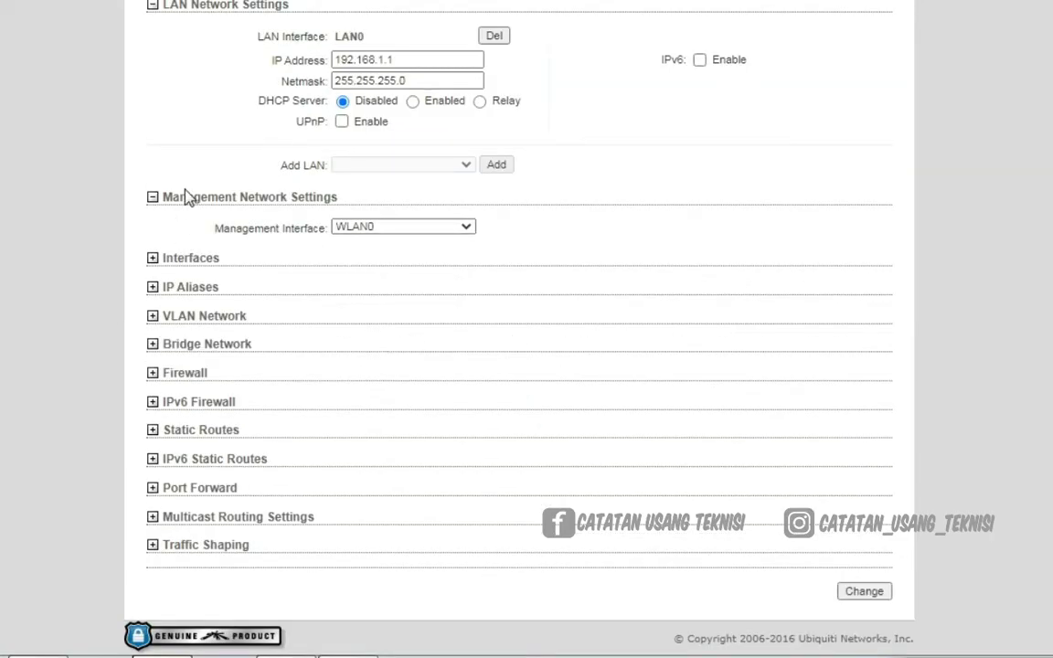
click(155, 201)
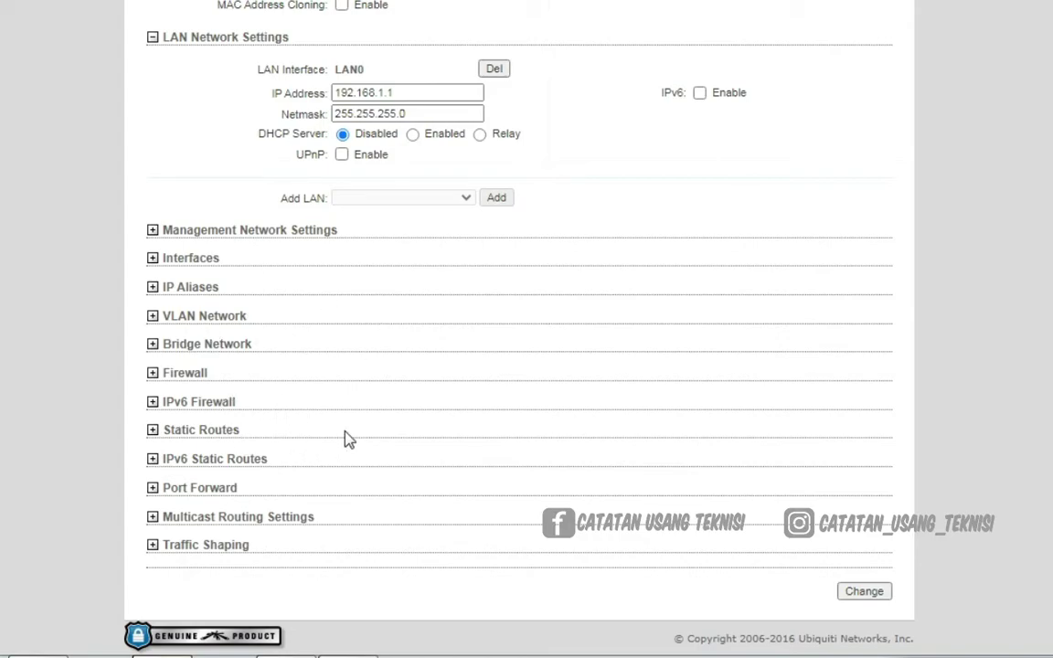
scroll(542, 388, up, 5)
scroll(412, 390, down, 5)
scroll(615, 416, up, 2)
scroll(615, 416, up, 3)
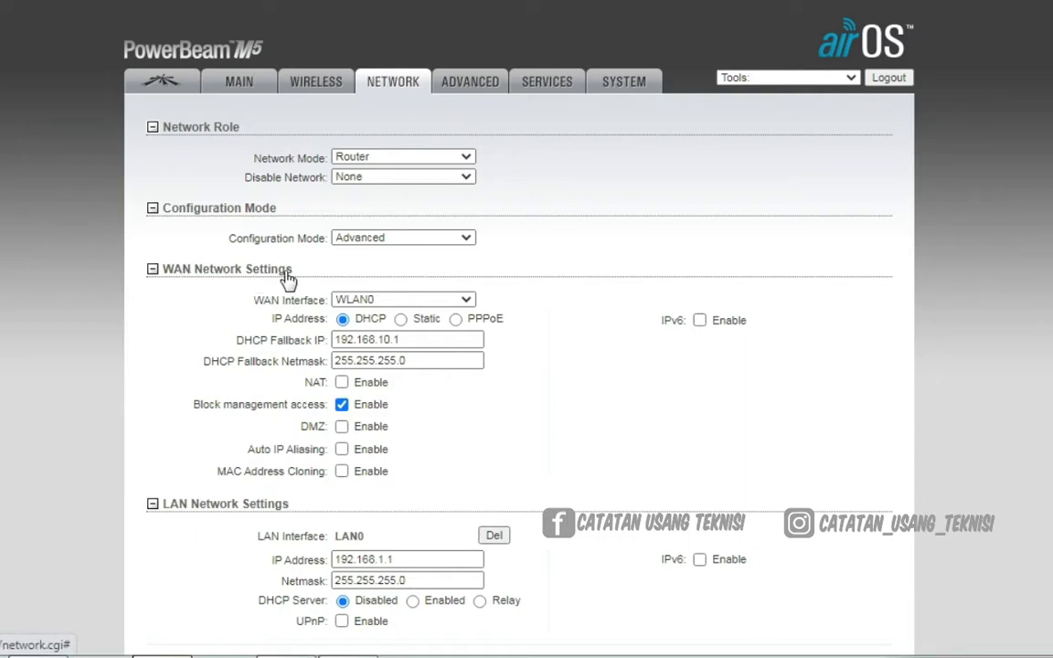
Keep WLAN0 as the WAN interface and set its addressing to static IP
click(467, 301)
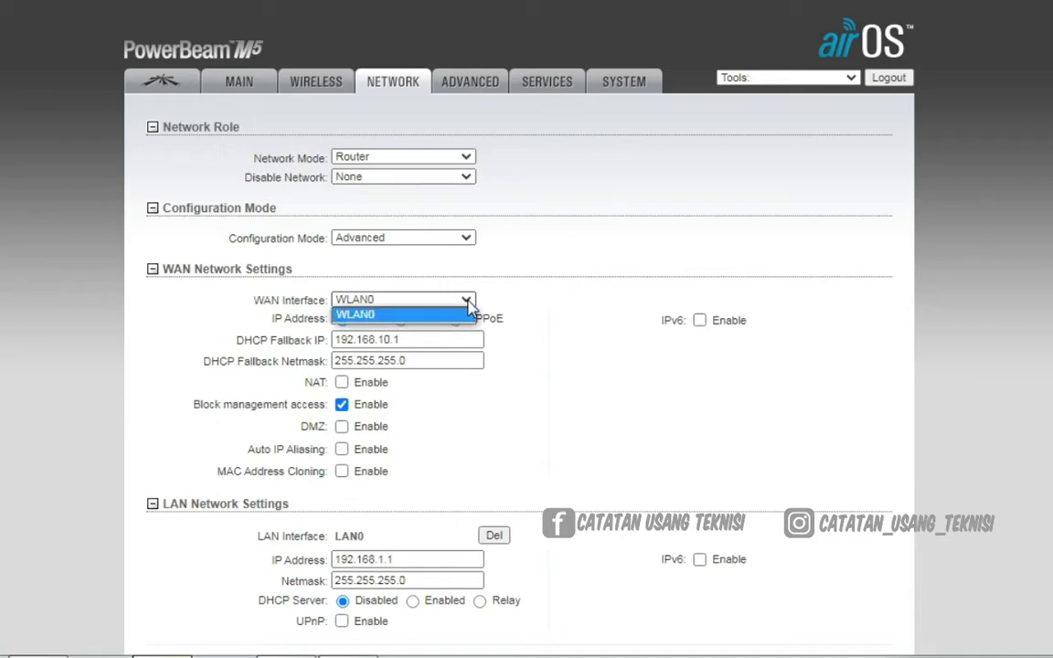
click(468, 305)
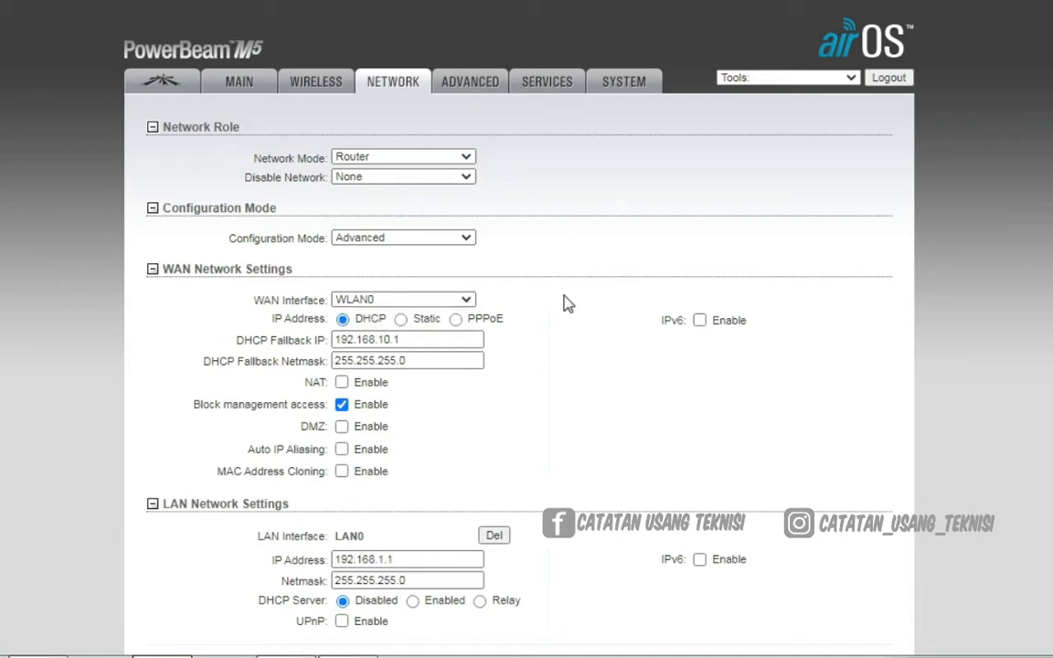
click(402, 320)
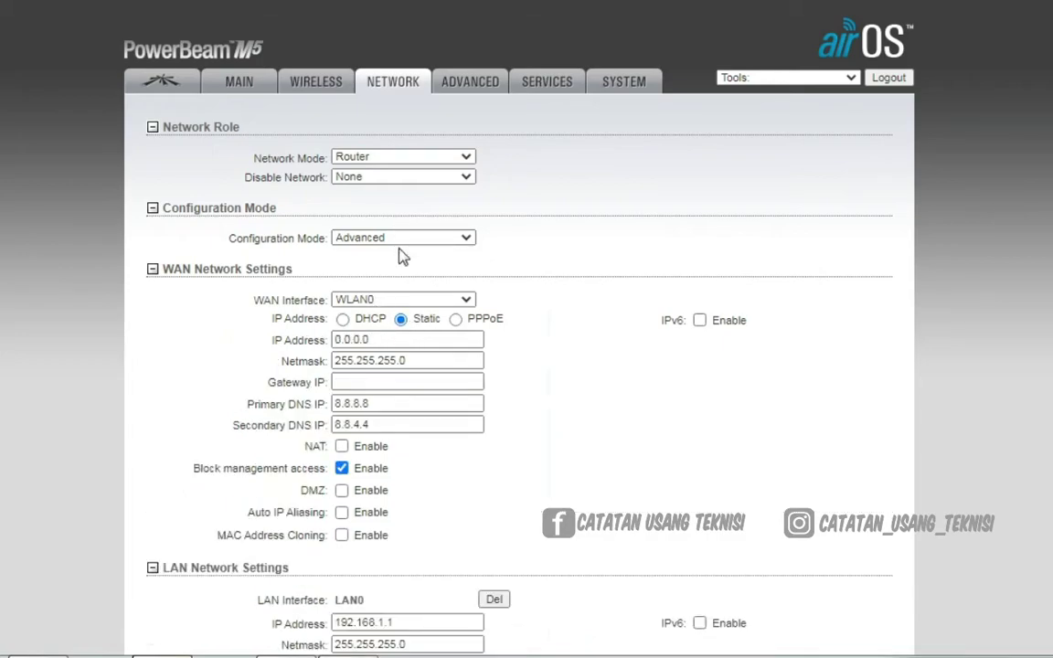
In the notes, correct the address to 10.0.78.181 and copy it
key(alt+Tab)
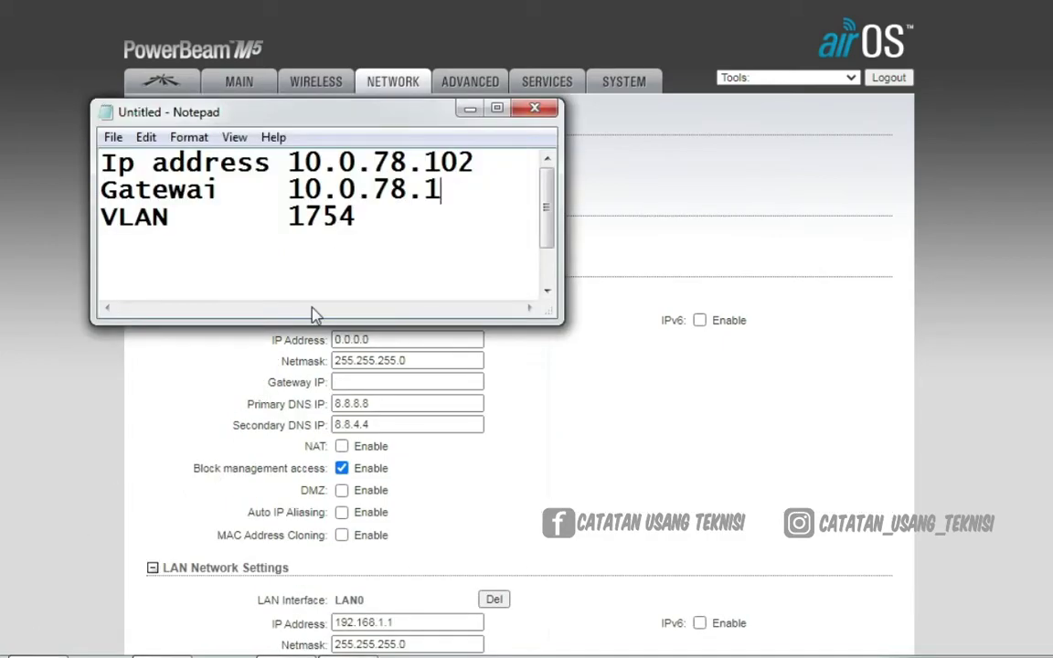
drag(477, 163, 450, 162)
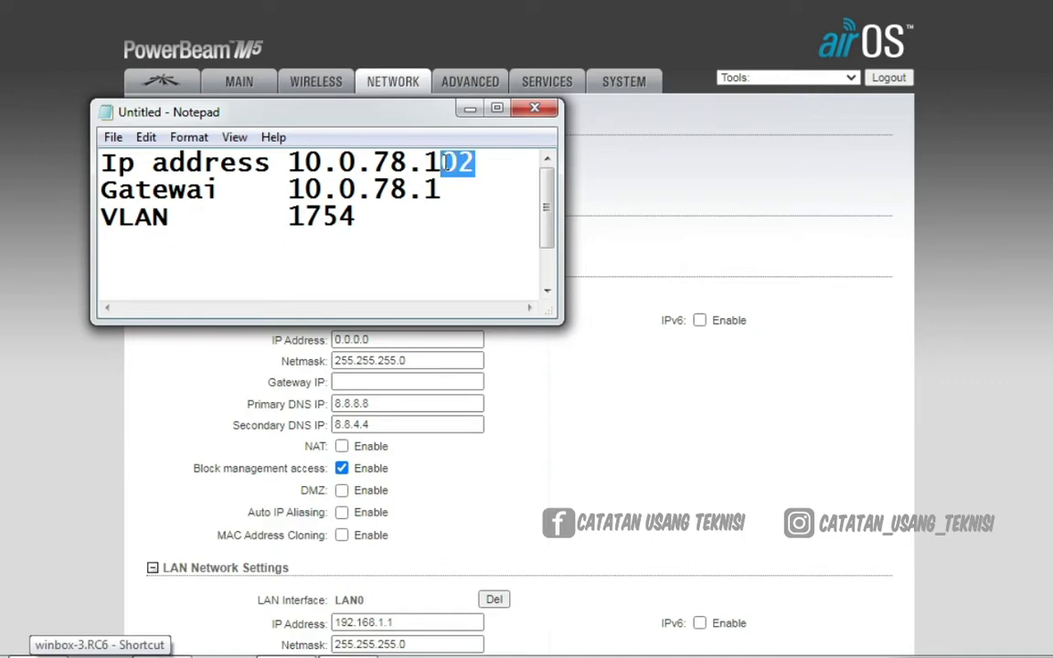
key(BackSpace)
text(81)
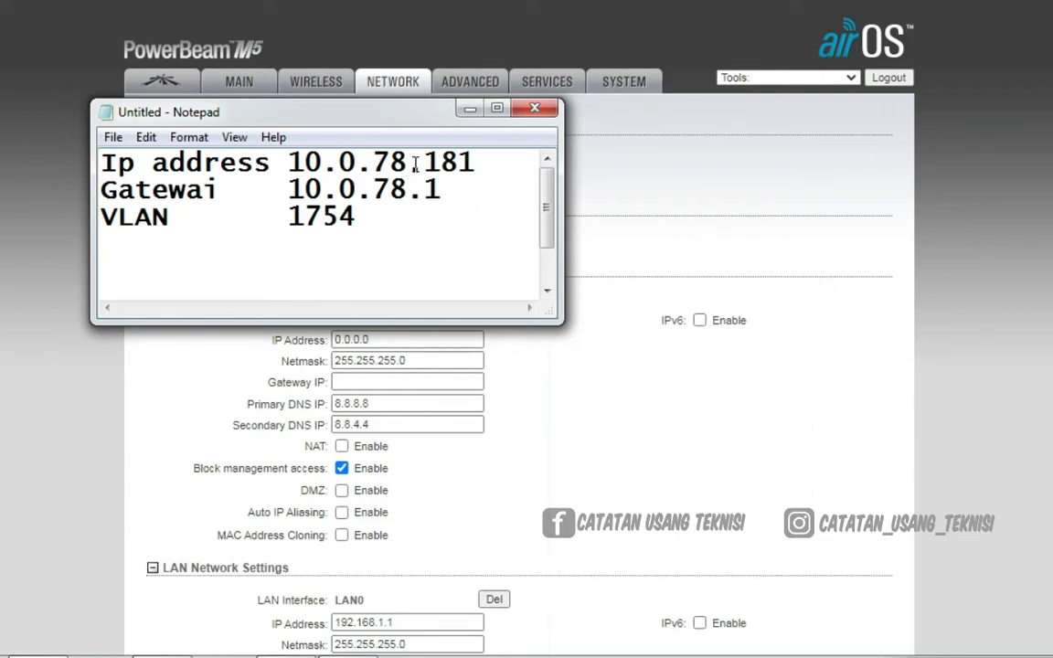
drag(480, 162, 293, 161)
key(ctrl+c)
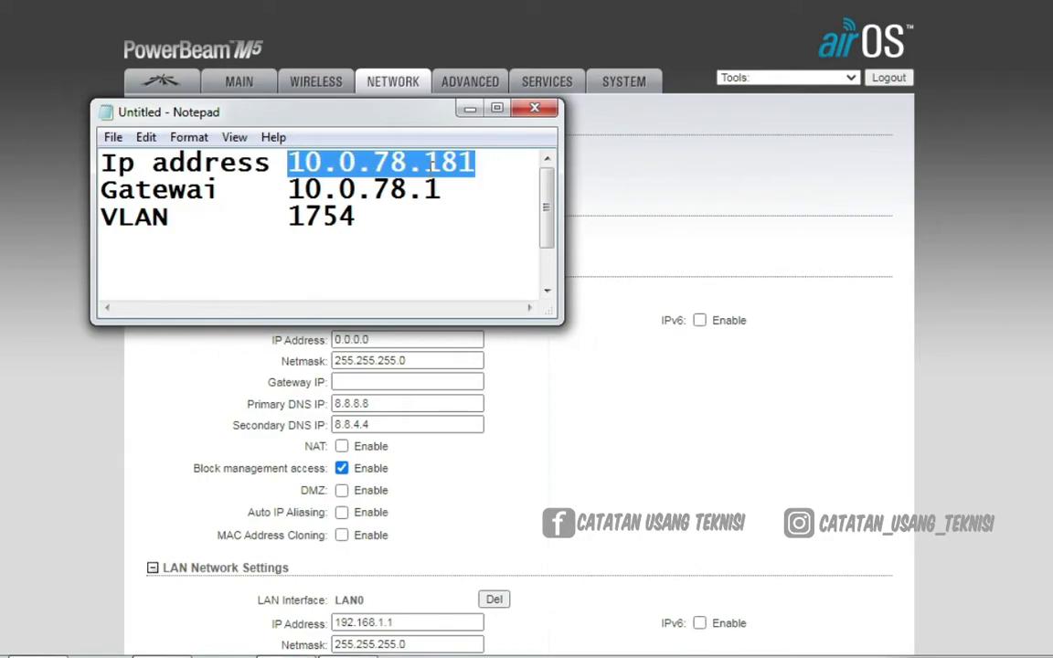
Paste 10.0.78.181 as the WAN IP and start trimming Gateway IP to 10.0.78.1
click(622, 173)
drag(375, 340, 315, 345)
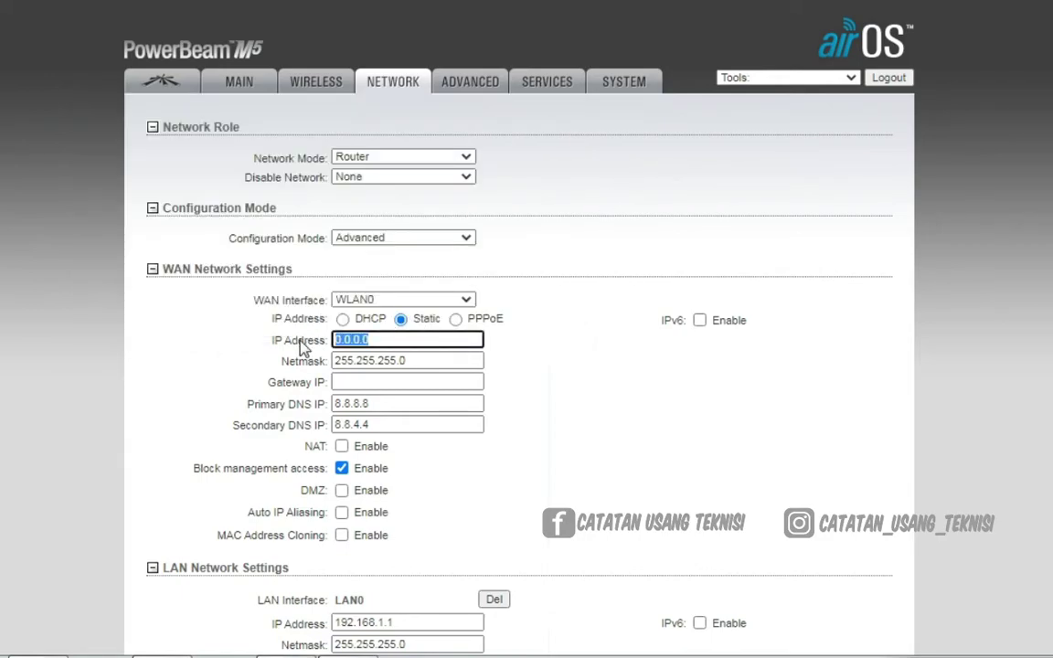
key(ctrl+v)
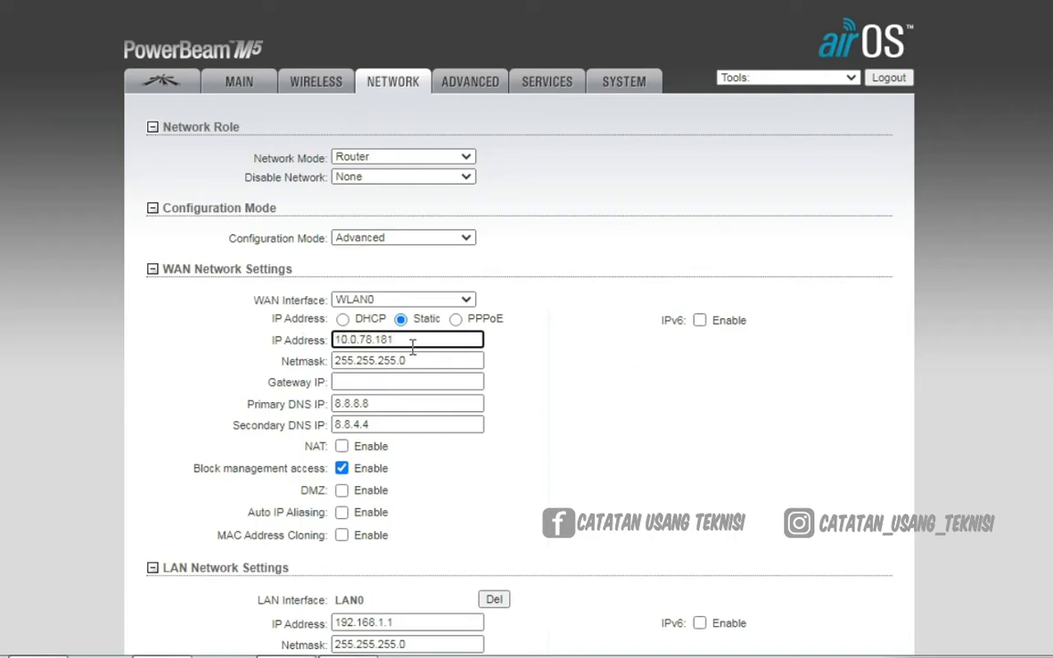
click(388, 378)
key(ctrl+v)
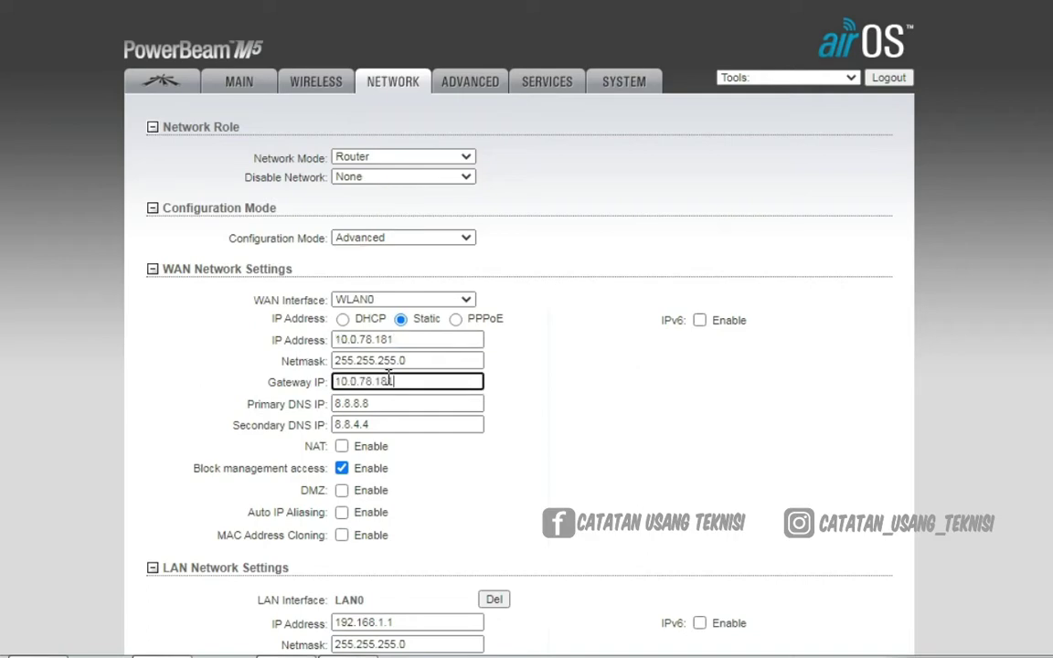
key(BackSpace)
Finish the gateway entry and turn off Block management access
click(546, 443)
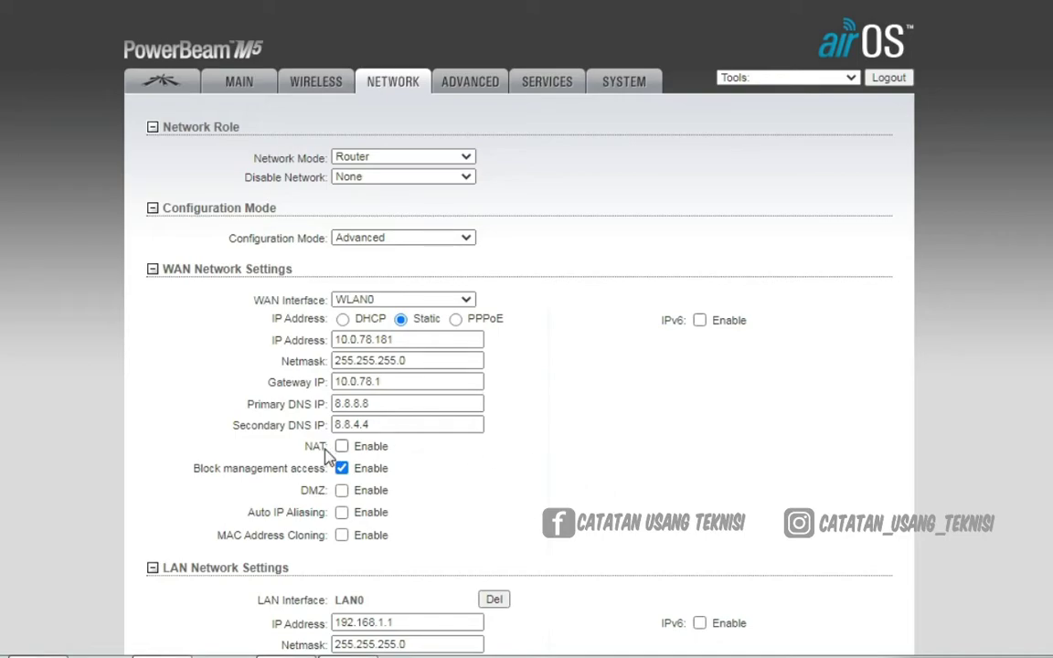
scroll(511, 466, down, 2)
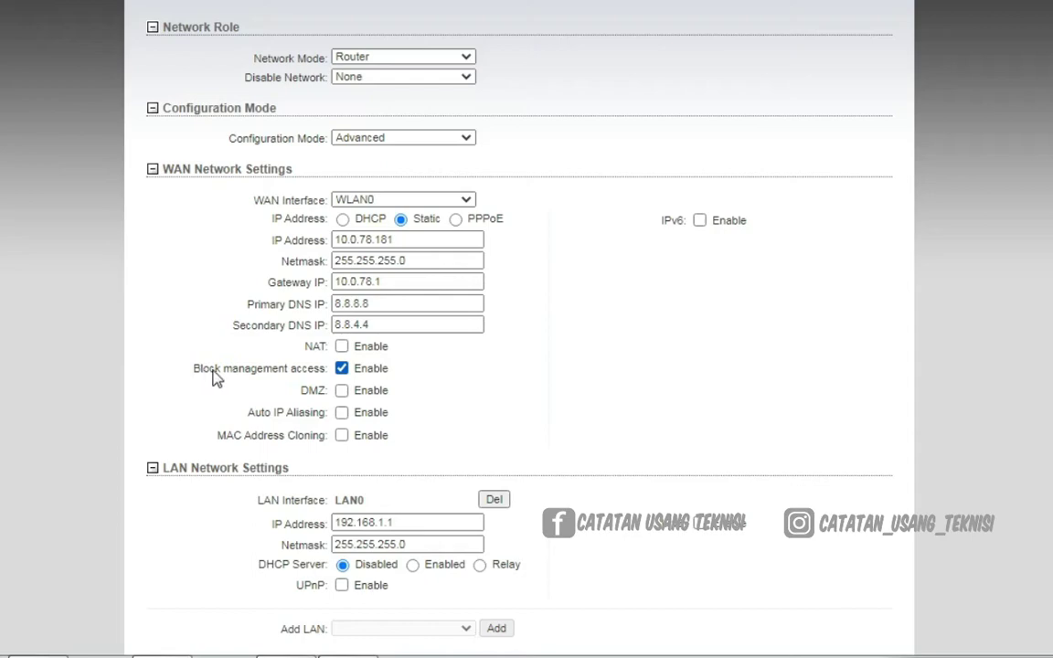
click(341, 368)
Delete the LAN0 interface from the LAN Network Settings
scroll(789, 383, down, 2)
scroll(792, 384, up, 1)
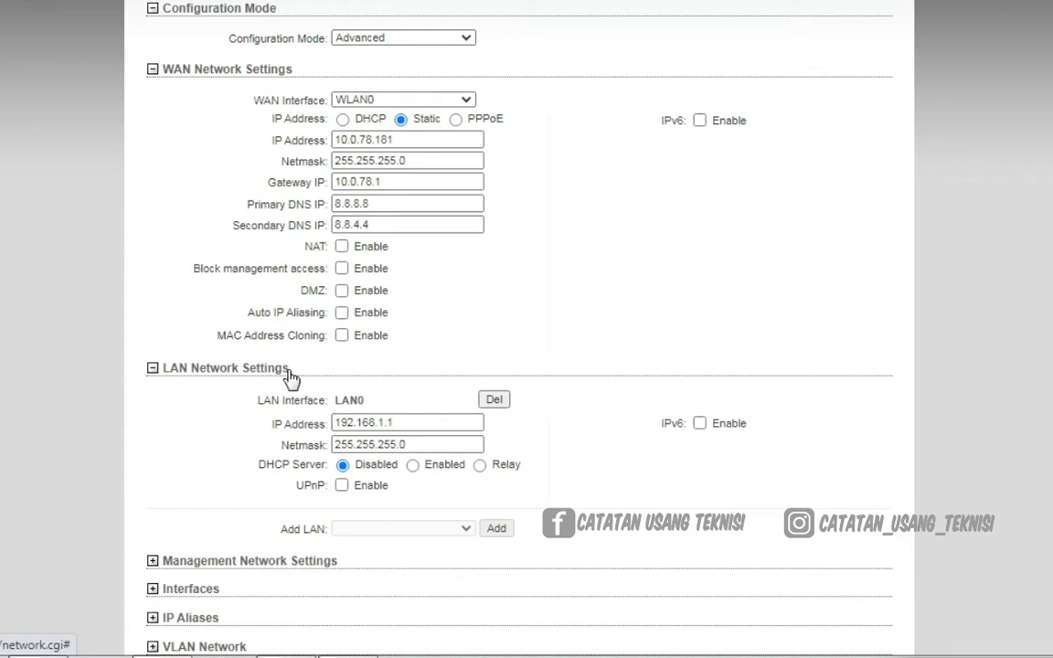
click(494, 401)
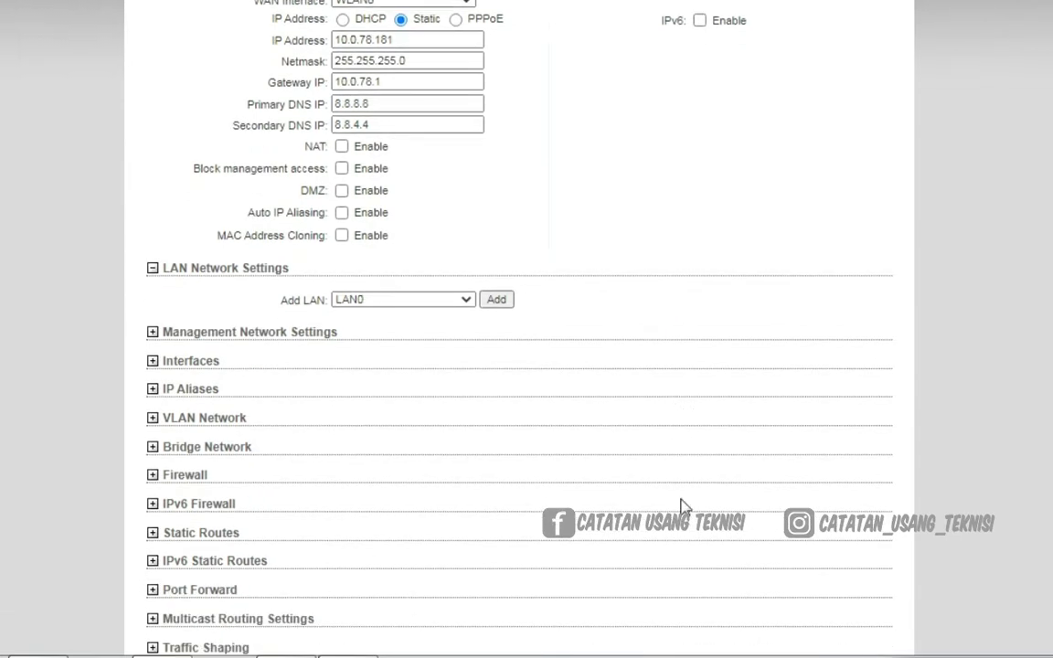
Expand VLAN Network and choose WLAN0 as the new VLAN's interface
click(152, 420)
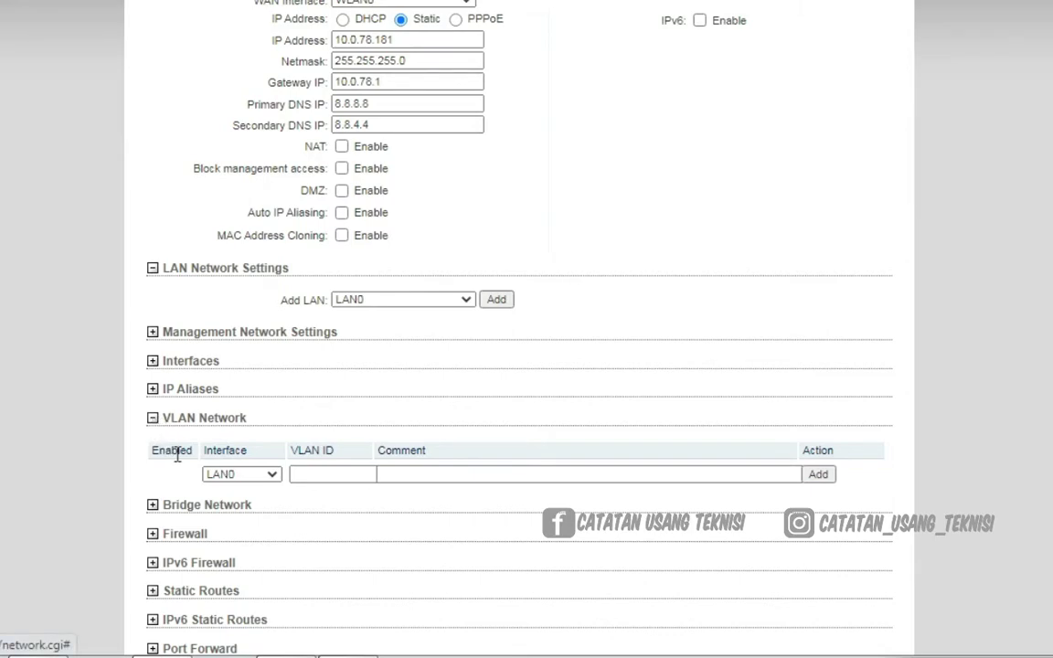
click(276, 479)
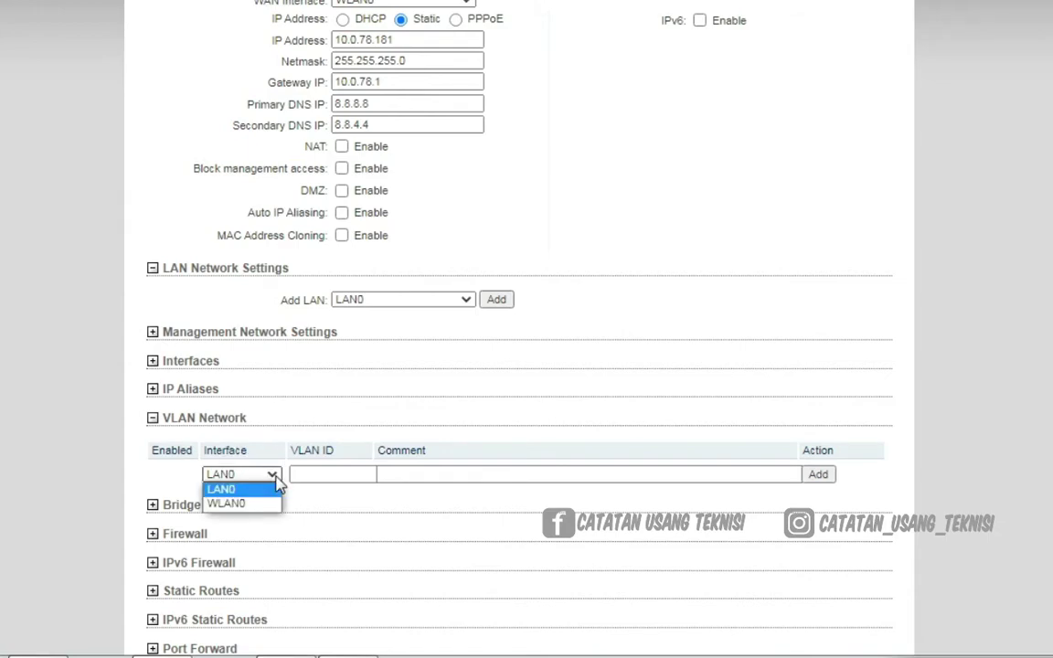
click(258, 504)
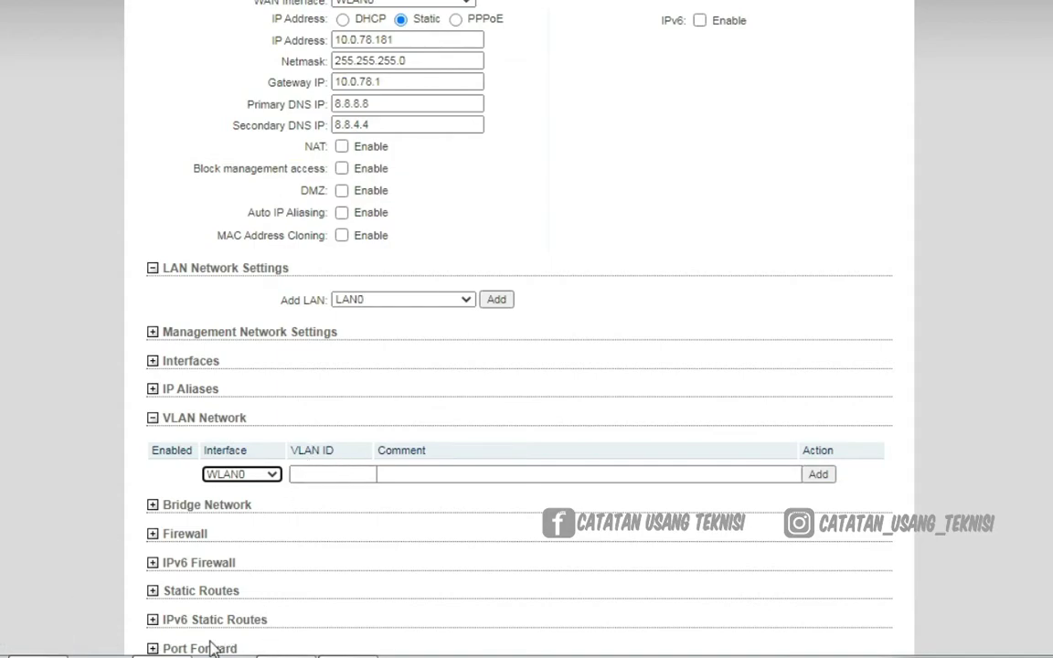
Copy the VLAN number 1754 from the notes
click(163, 654)
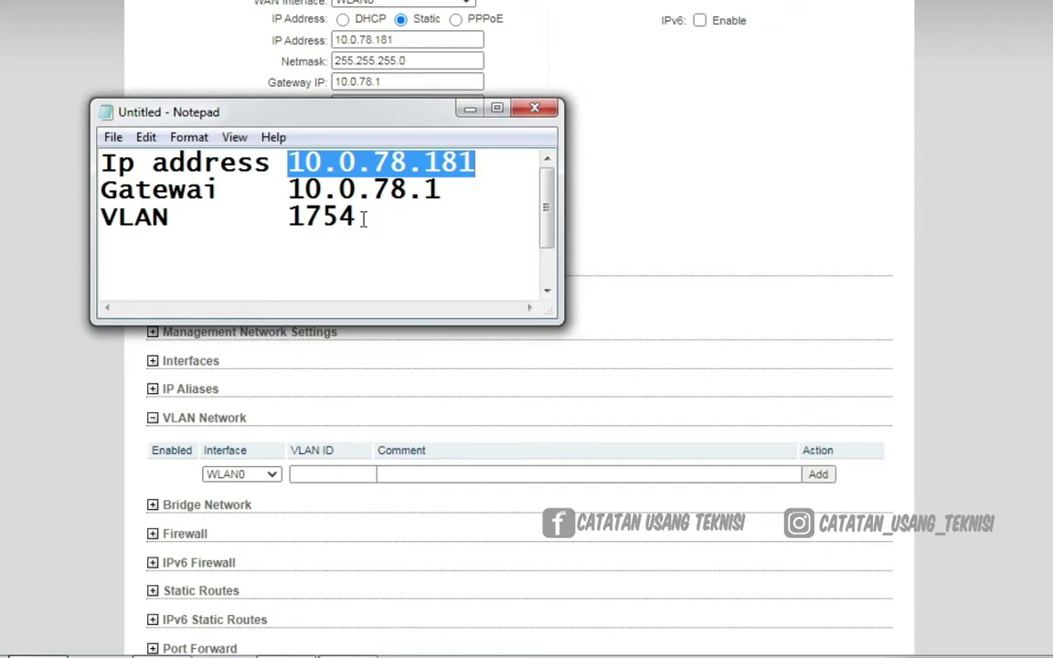
drag(359, 219, 287, 217)
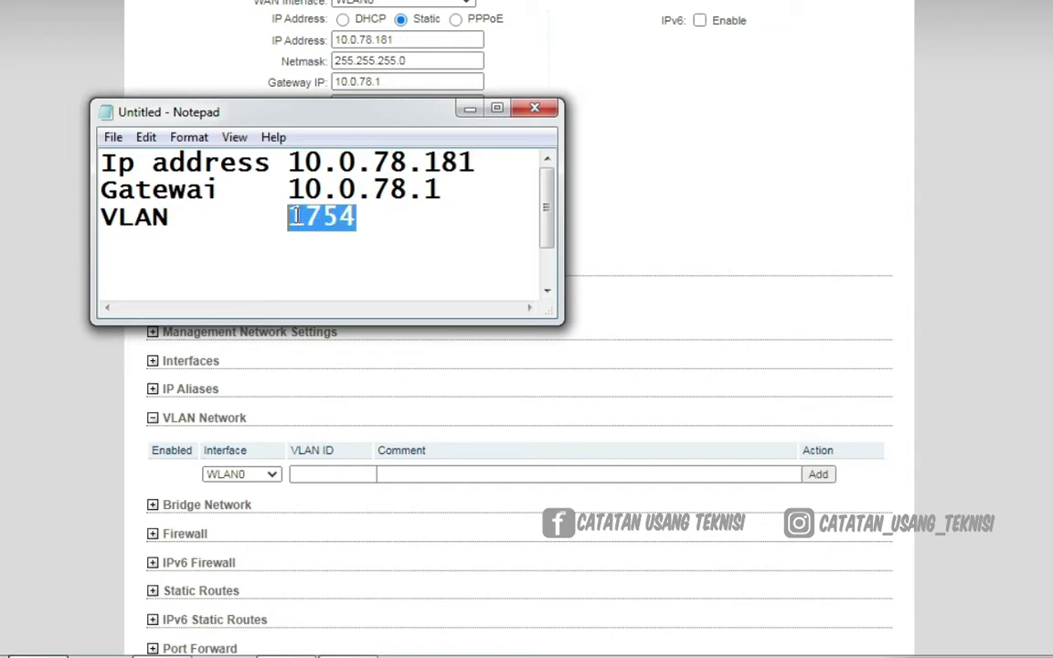
right_click(292, 209)
click(356, 279)
Enter VLAN ID 1754 with comment HOTSPOT and add the VLAN entry
click(313, 470)
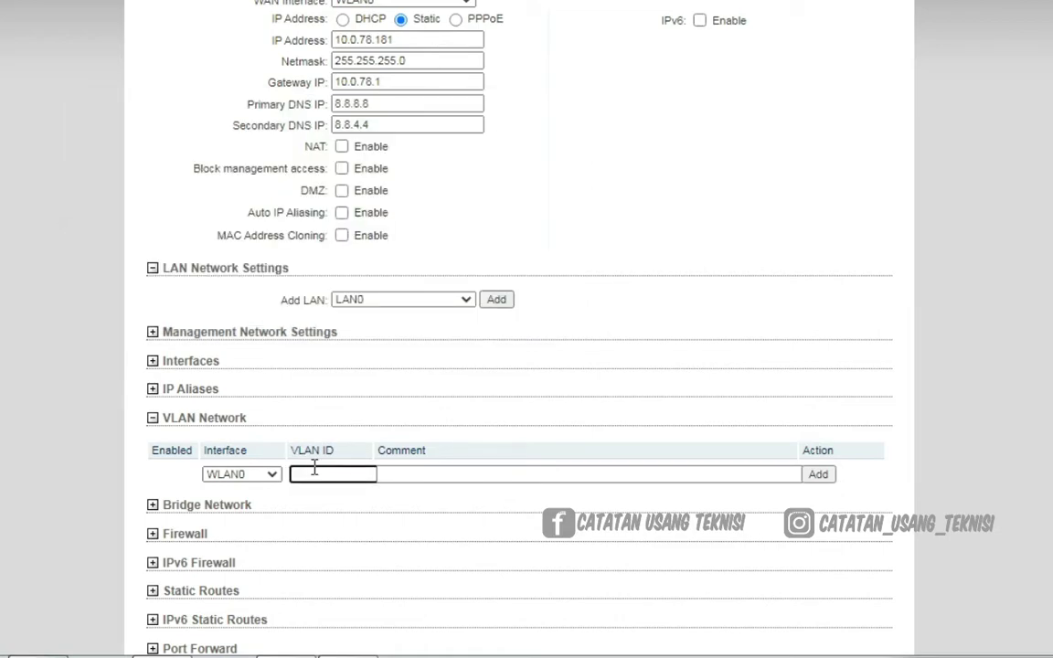
key(ctrl+v)
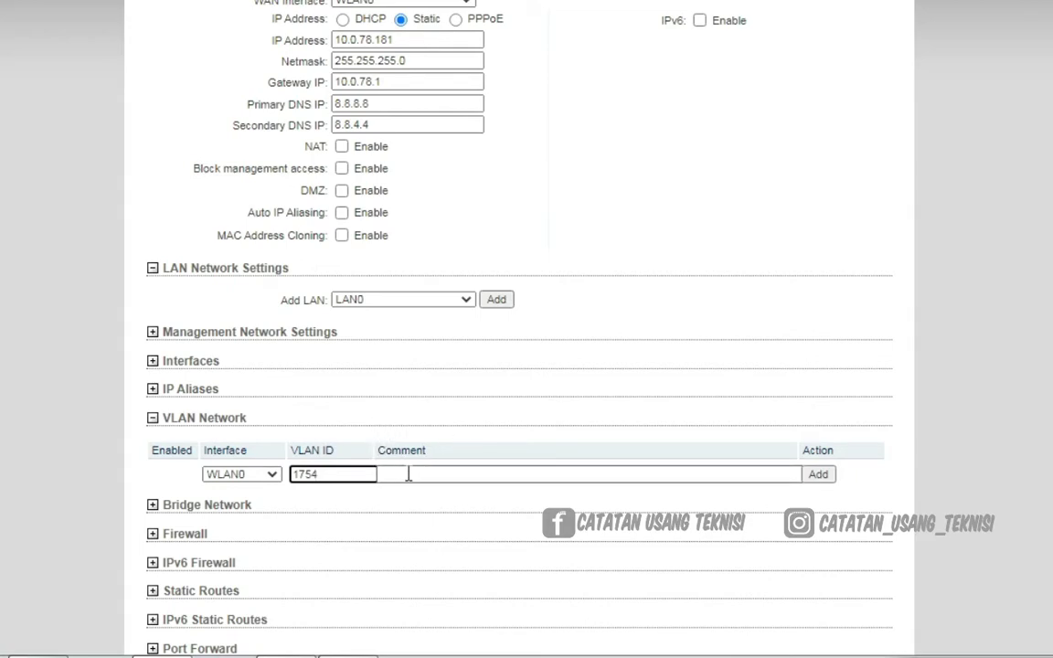
click(408, 475)
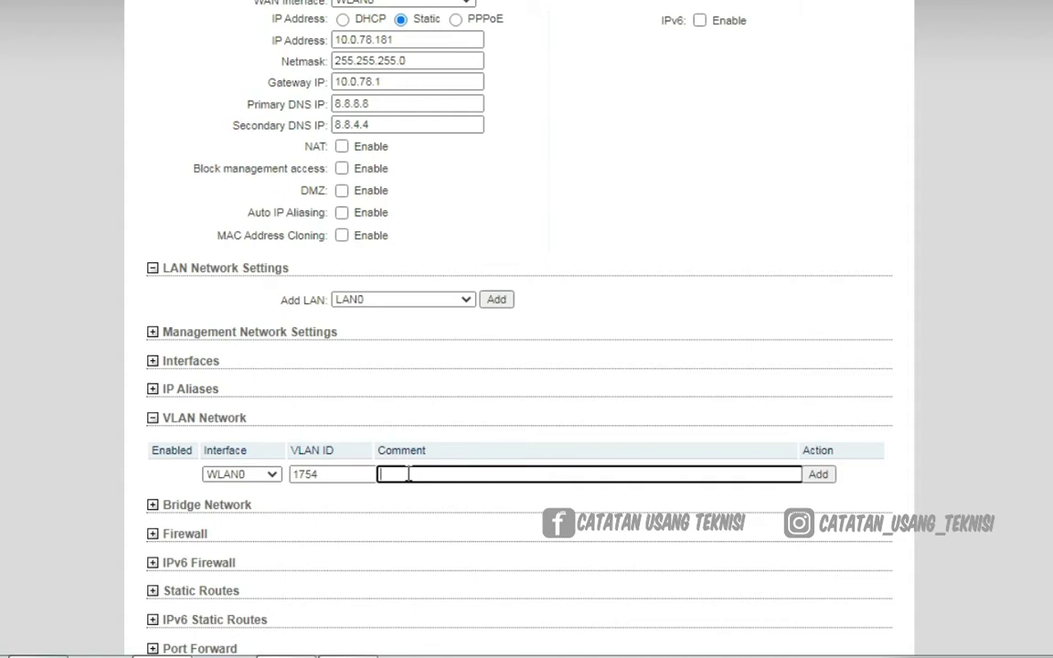
text(HOTSPOT)
scroll(932, 446, down, 3)
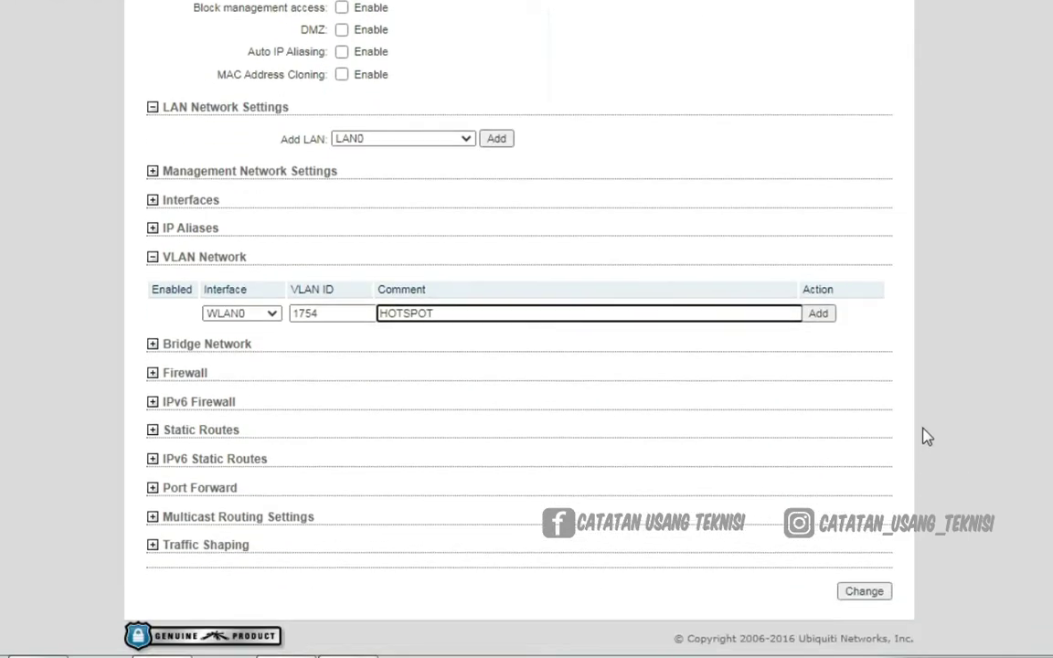
click(818, 313)
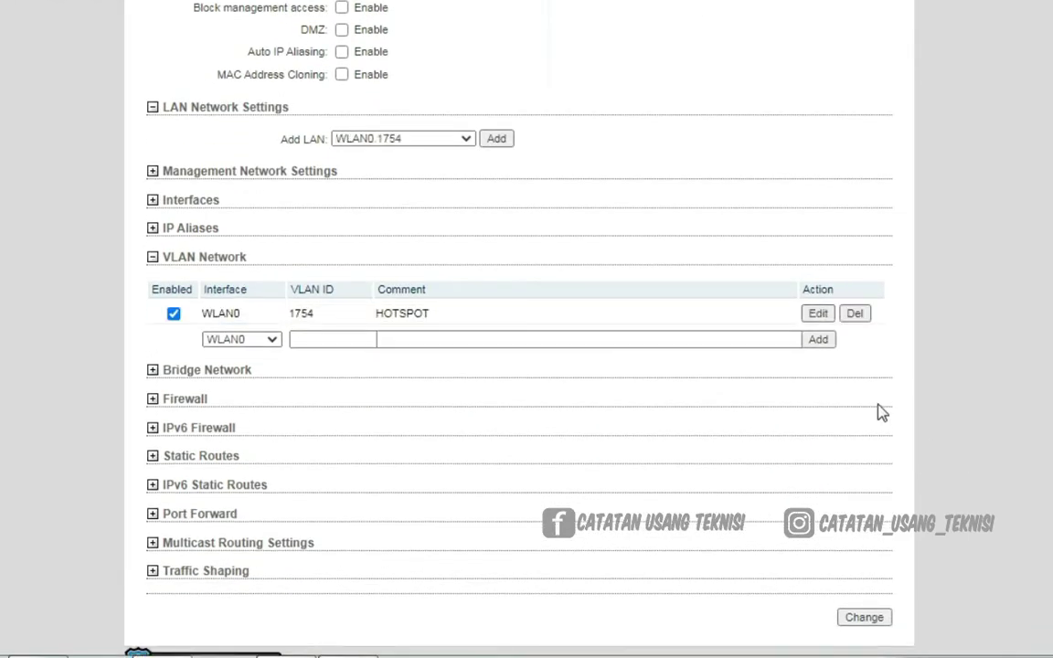
Create bridge BRIDGE0 with ports WLAN0.1754 and LAN0, then submit the network changes
click(152, 370)
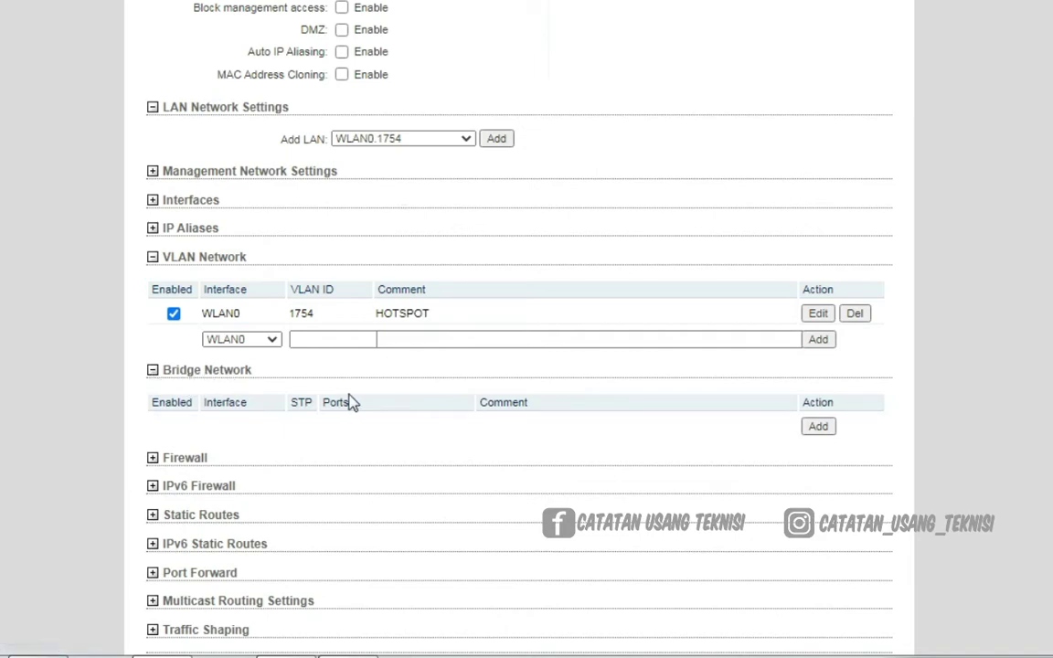
click(819, 427)
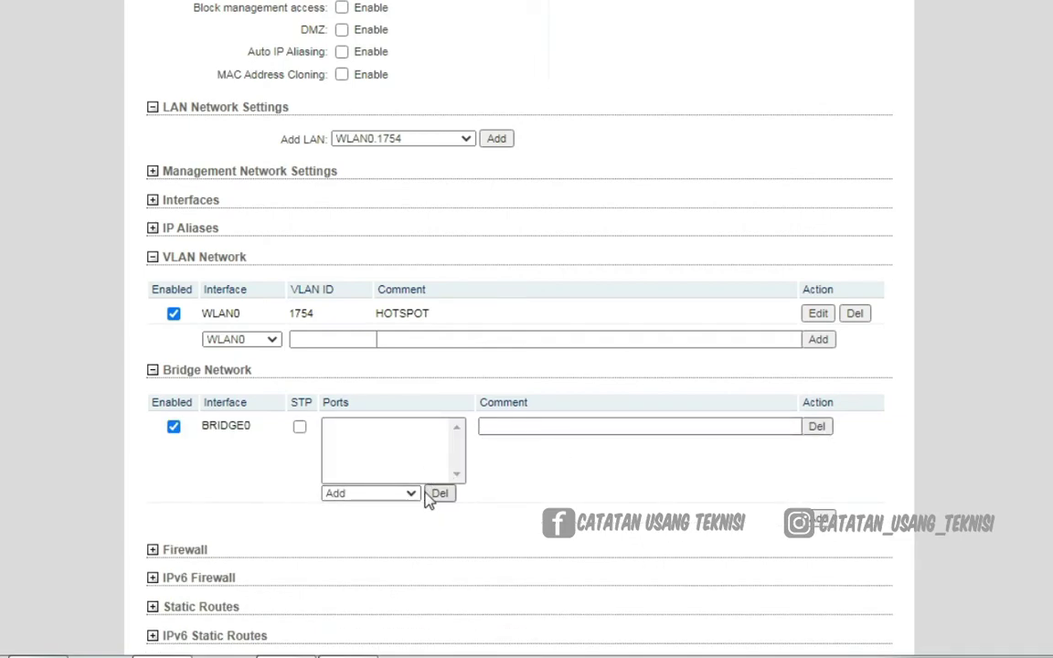
click(387, 499)
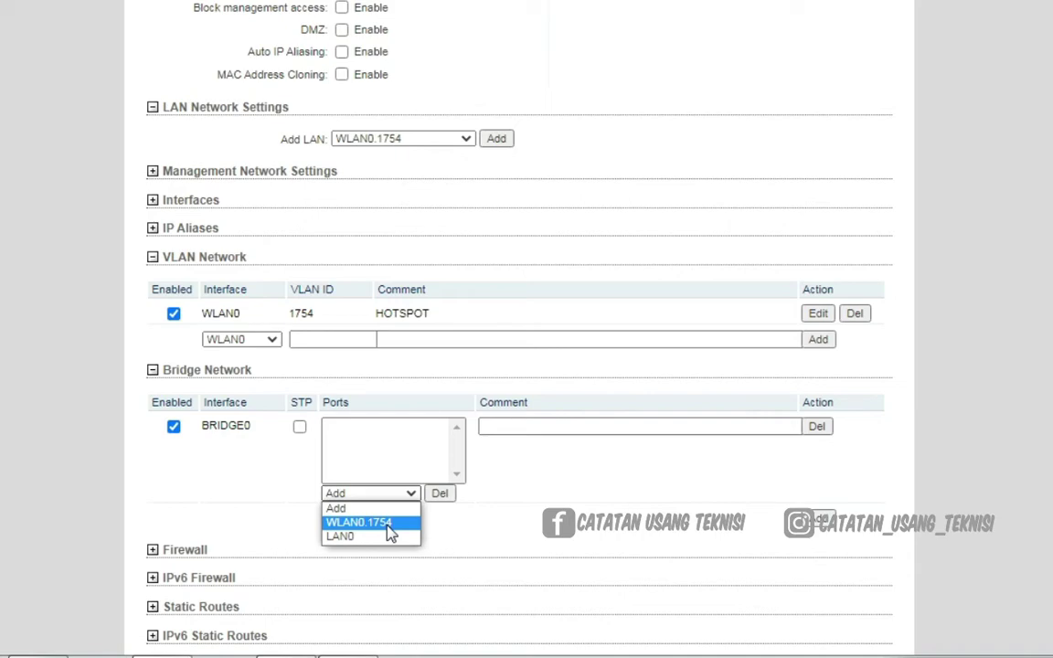
click(387, 526)
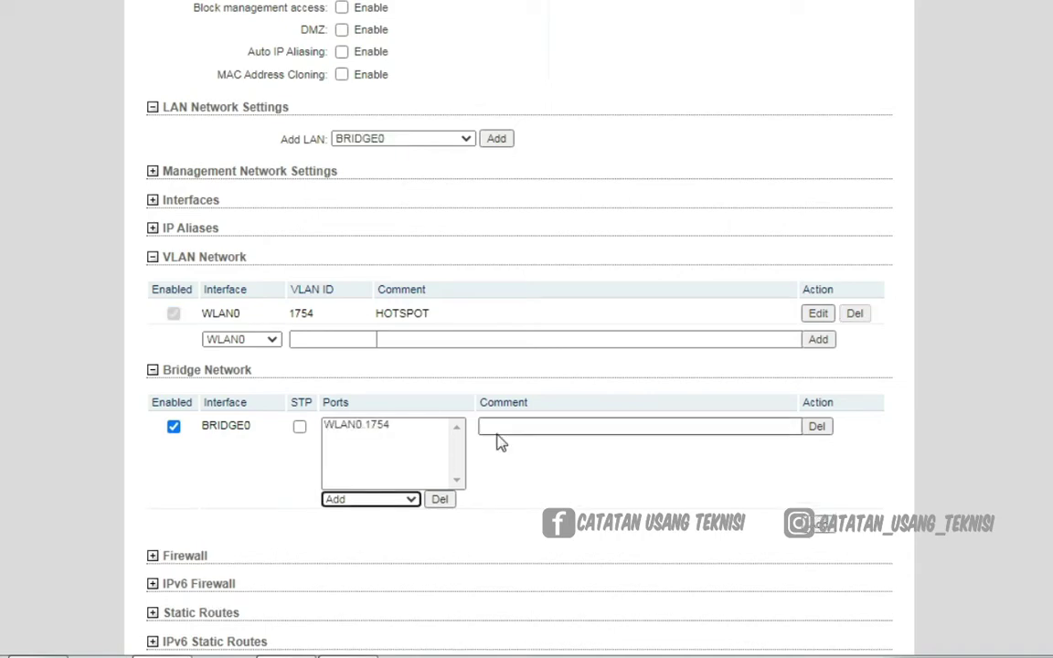
click(385, 502)
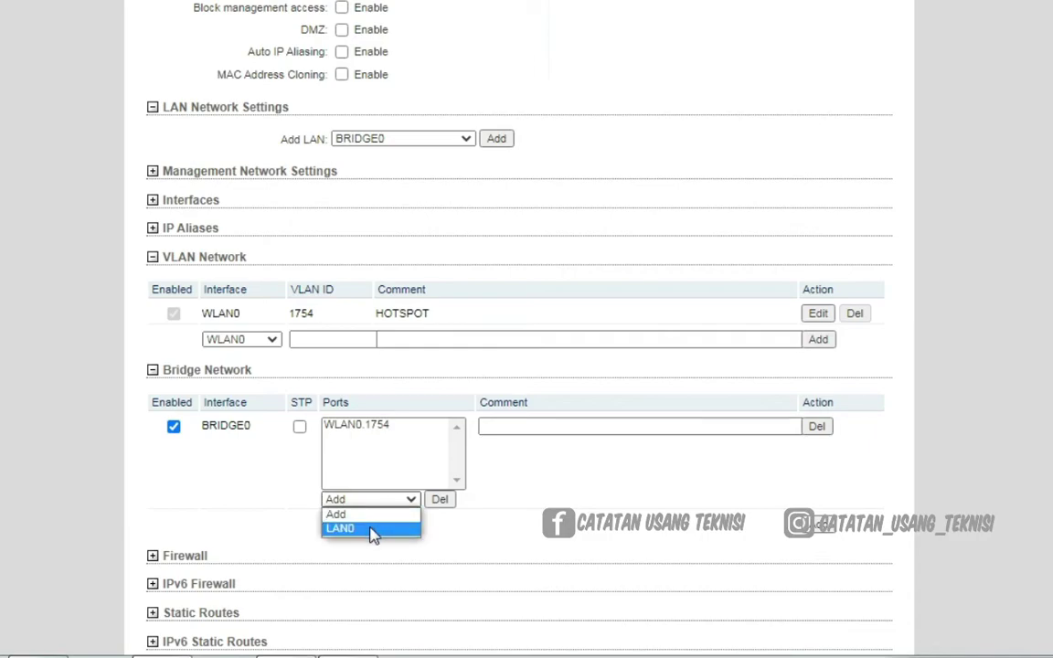
click(375, 528)
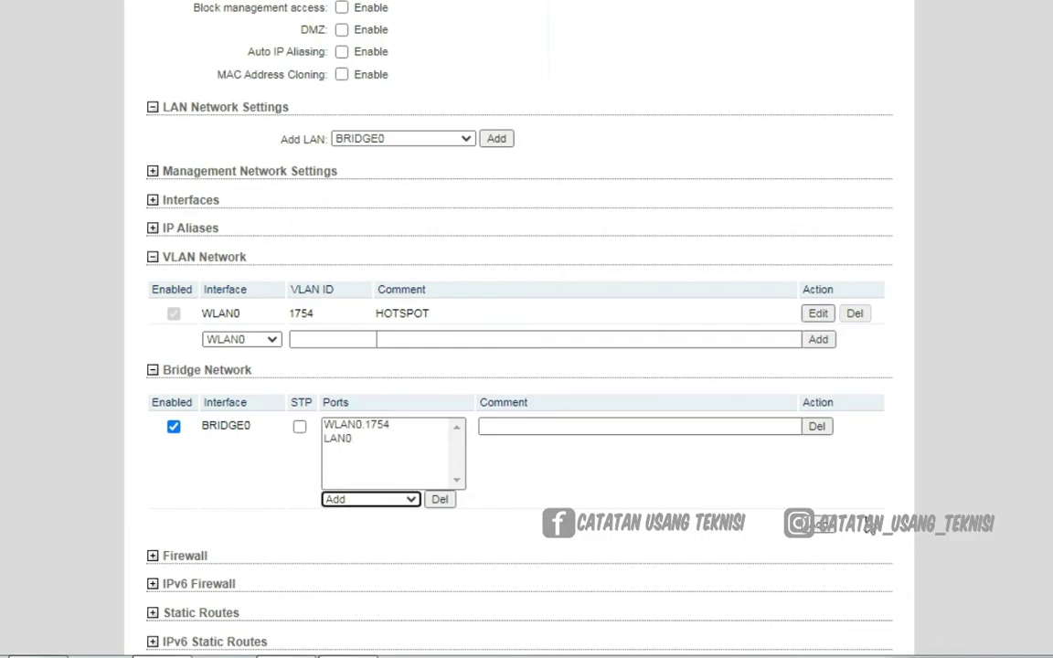
scroll(996, 481, down, 3)
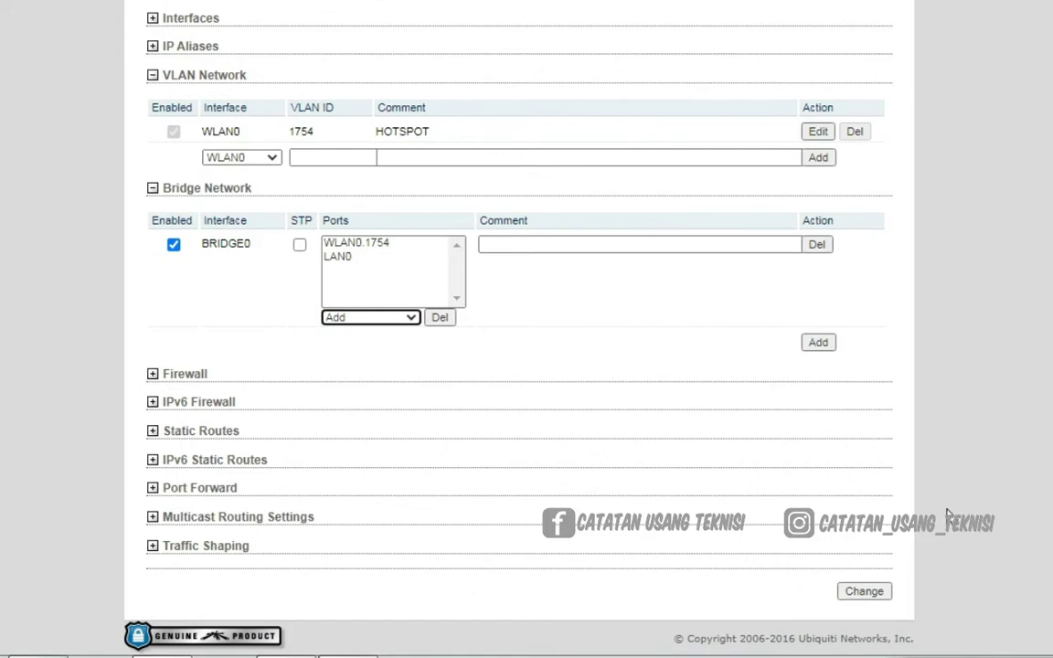
click(864, 592)
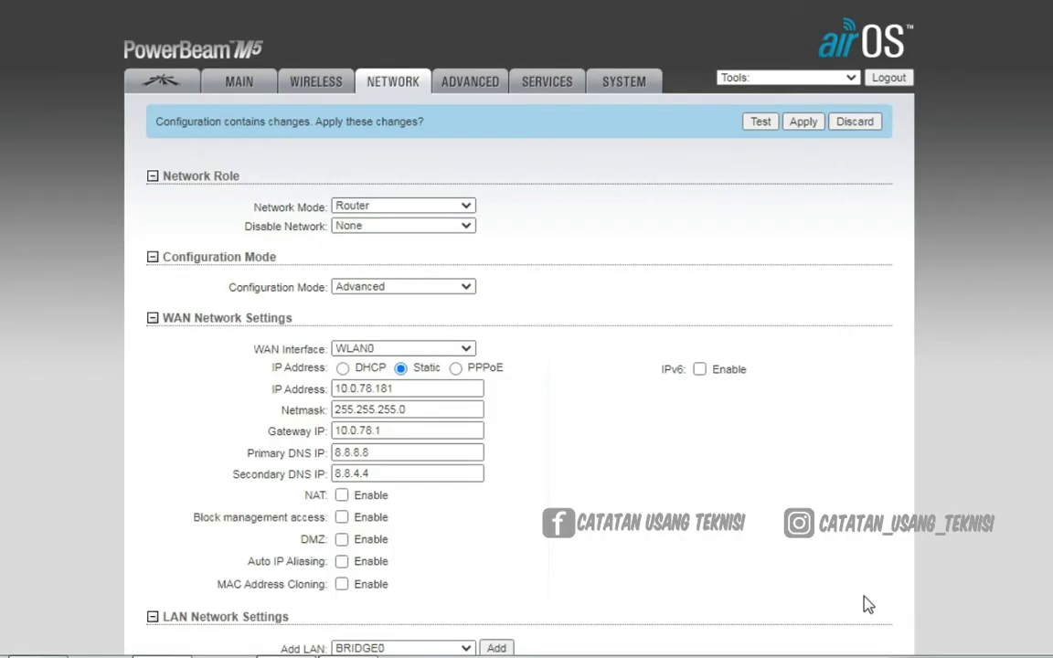
scroll(981, 424, down, 4)
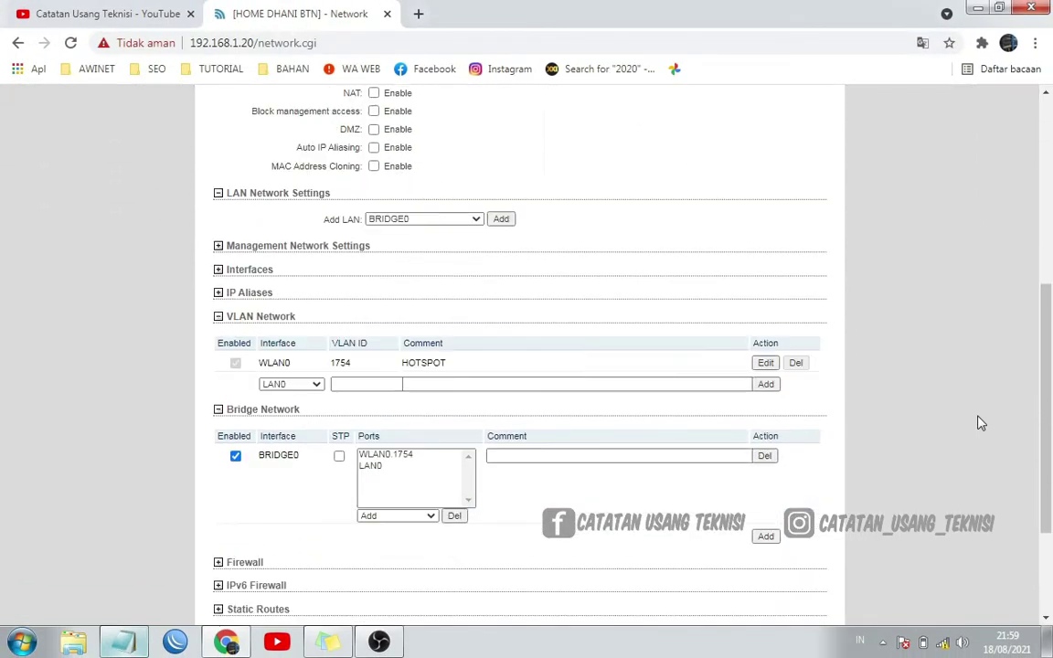
scroll(981, 423, up, 4)
scroll(981, 423, up, 1)
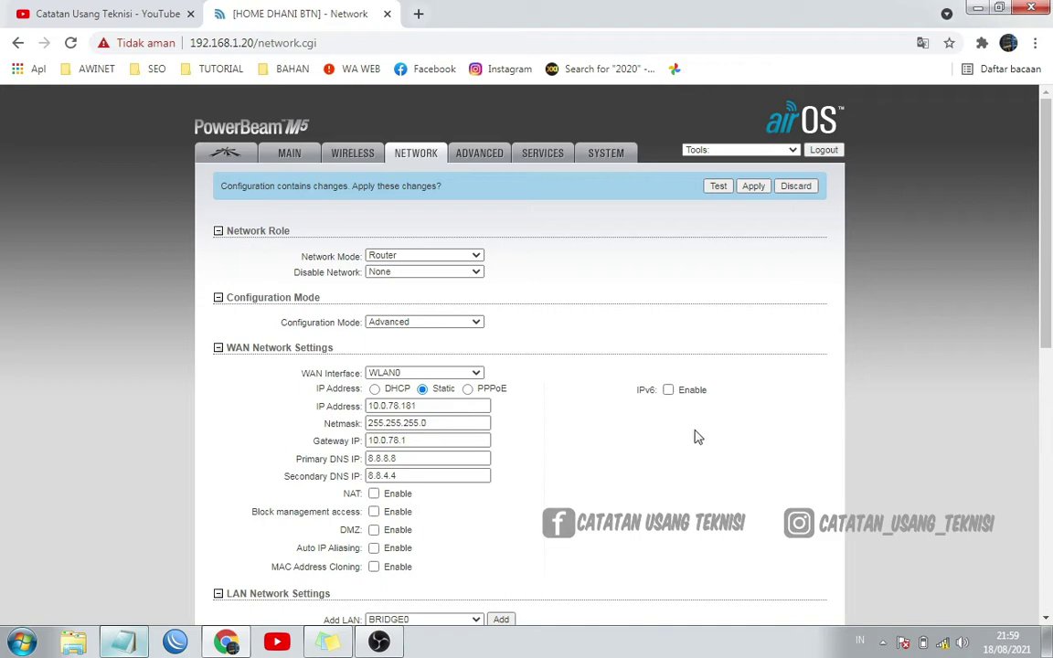
scroll(964, 391, down, 2)
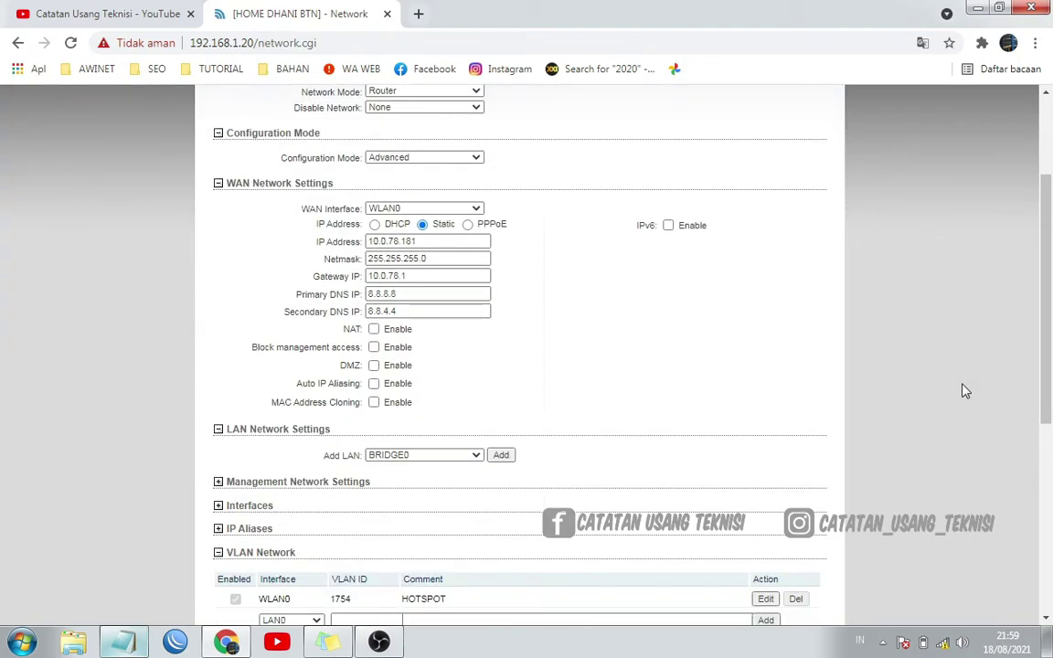
scroll(966, 390, up, 2)
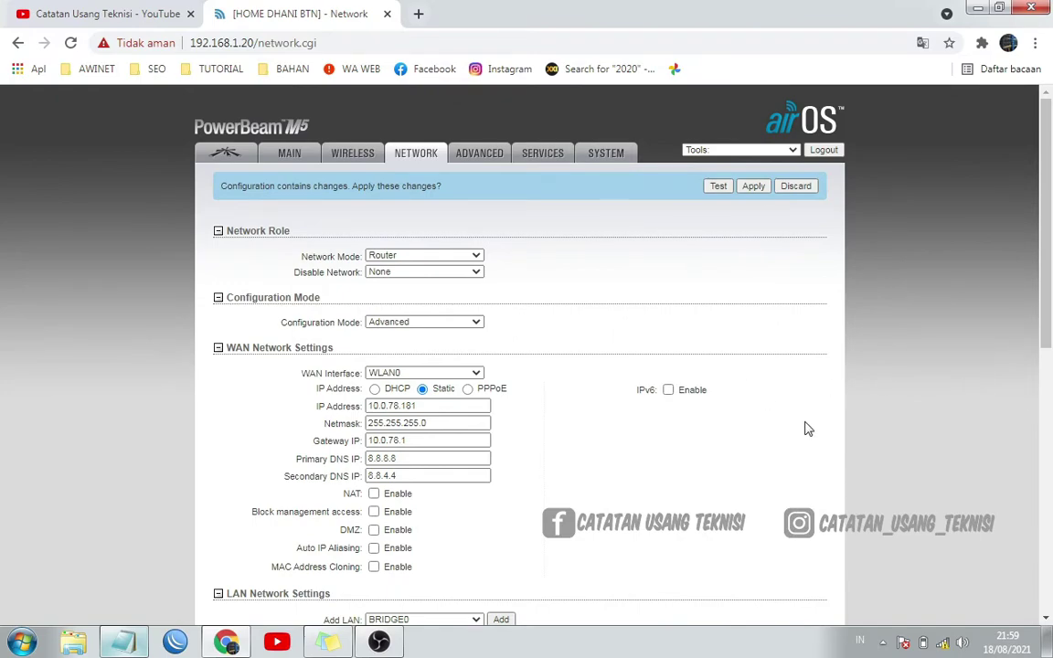
scroll(806, 428, down, 4)
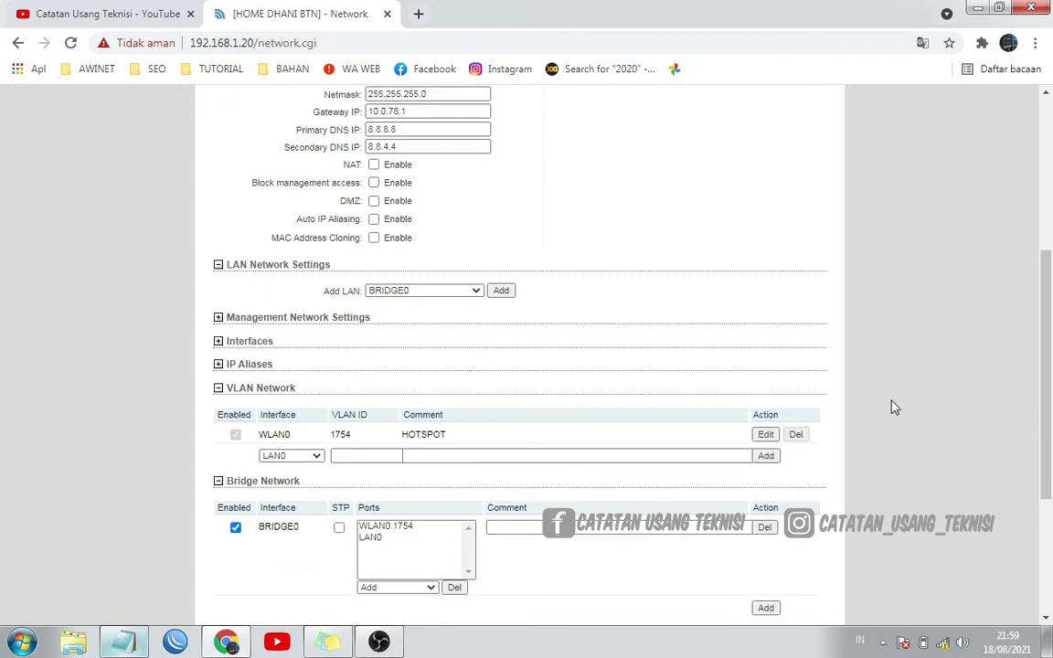
scroll(894, 408, up, 4)
scroll(894, 408, down, 3)
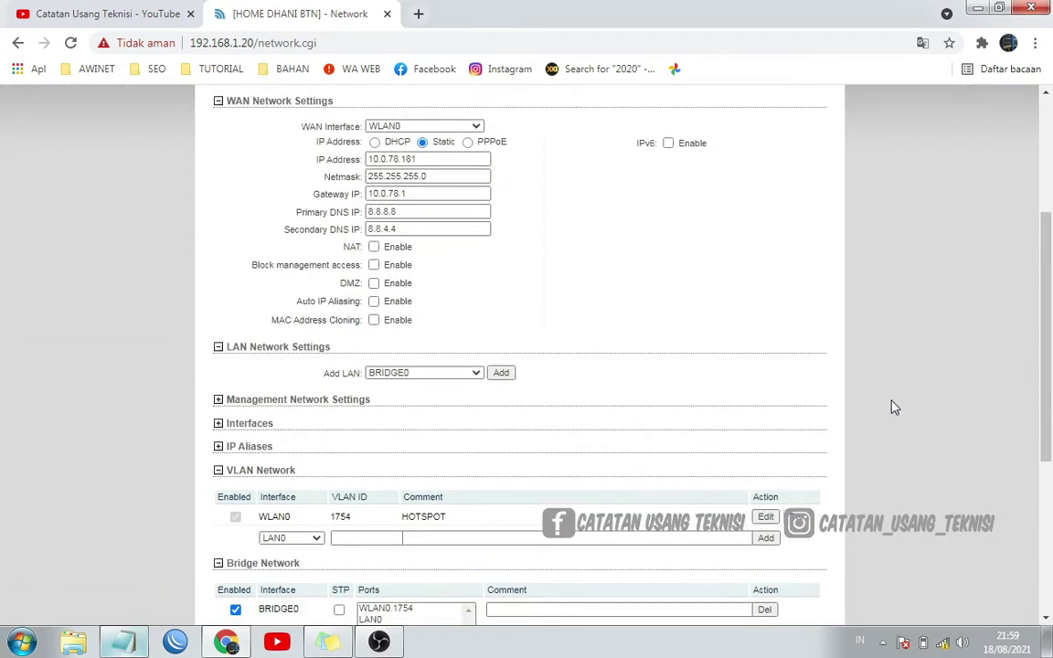
scroll(895, 408, up, 2)
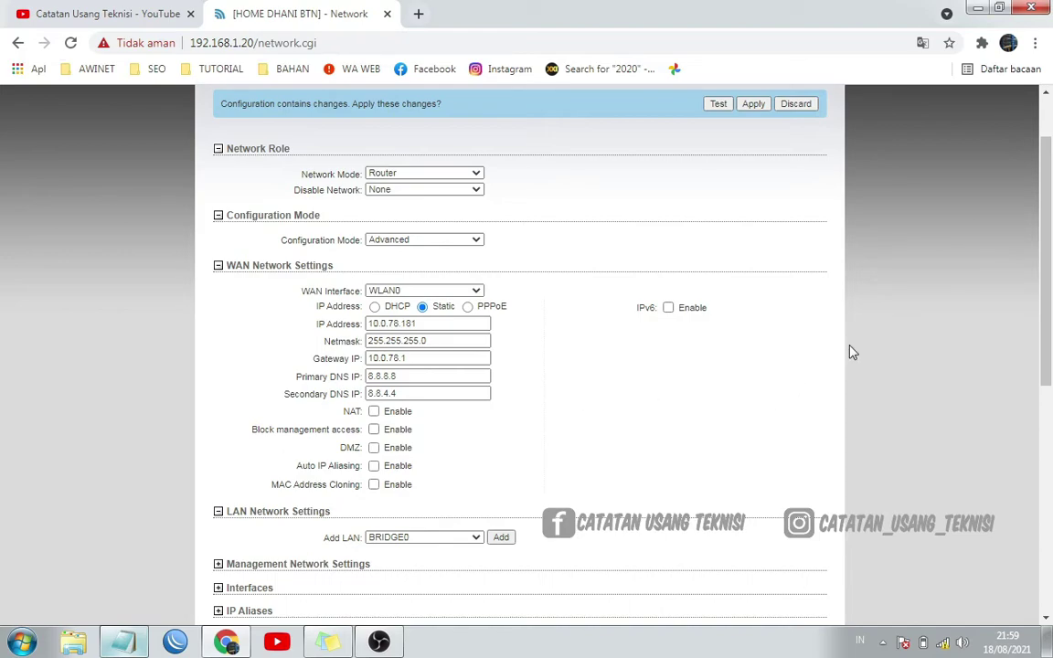
scroll(871, 347, down, 3)
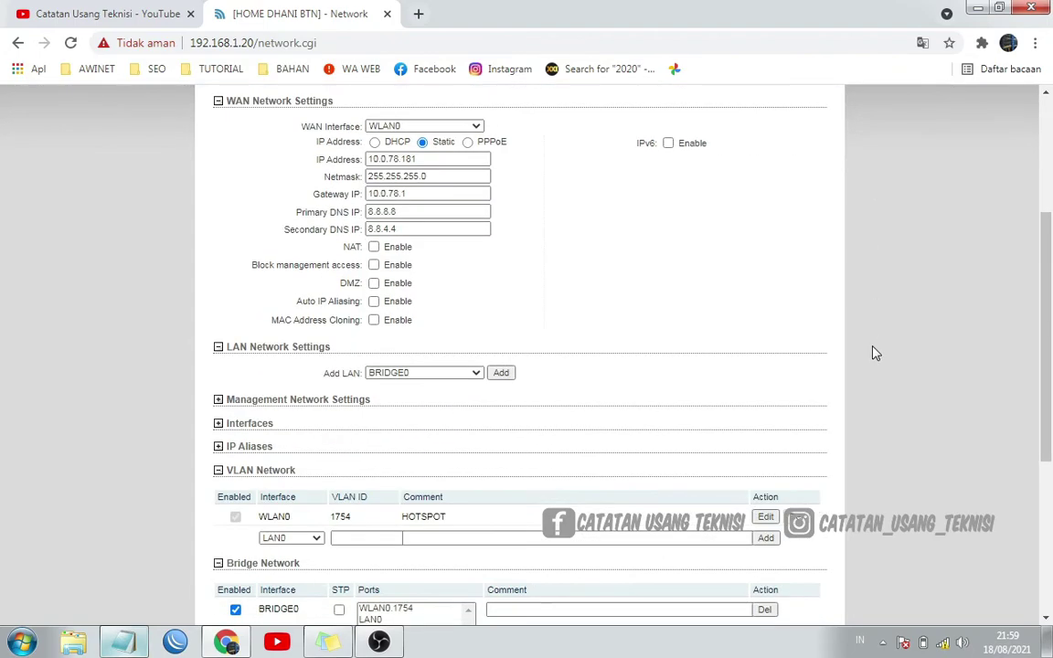
scroll(874, 351, up, 3)
scroll(874, 352, down, 2)
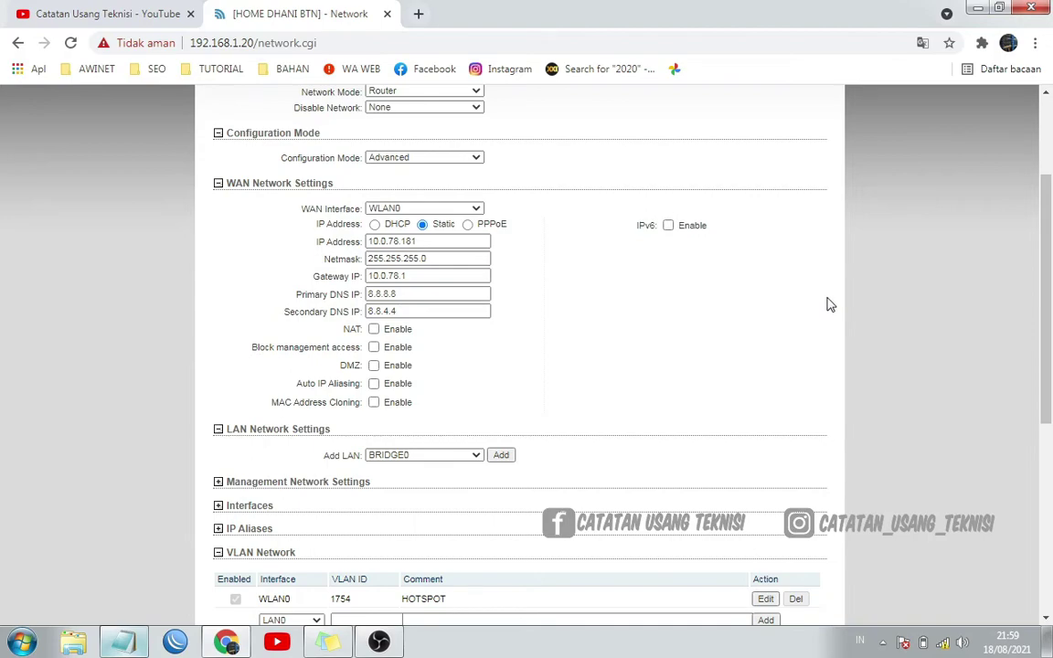
scroll(676, 339, down, 4)
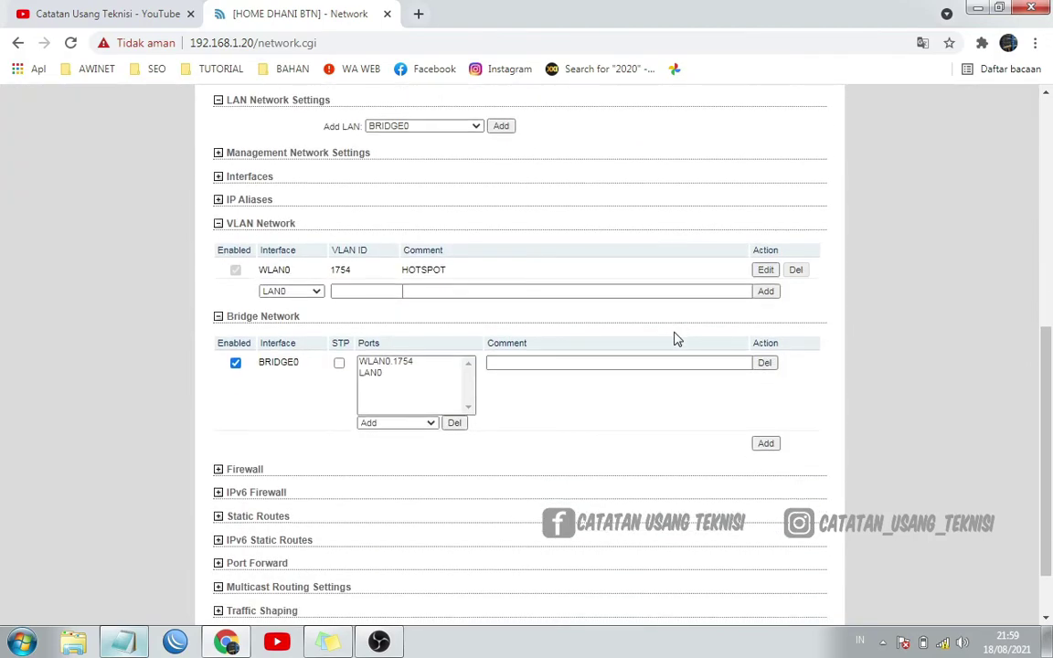
scroll(676, 339, up, 1)
scroll(677, 339, up, 2)
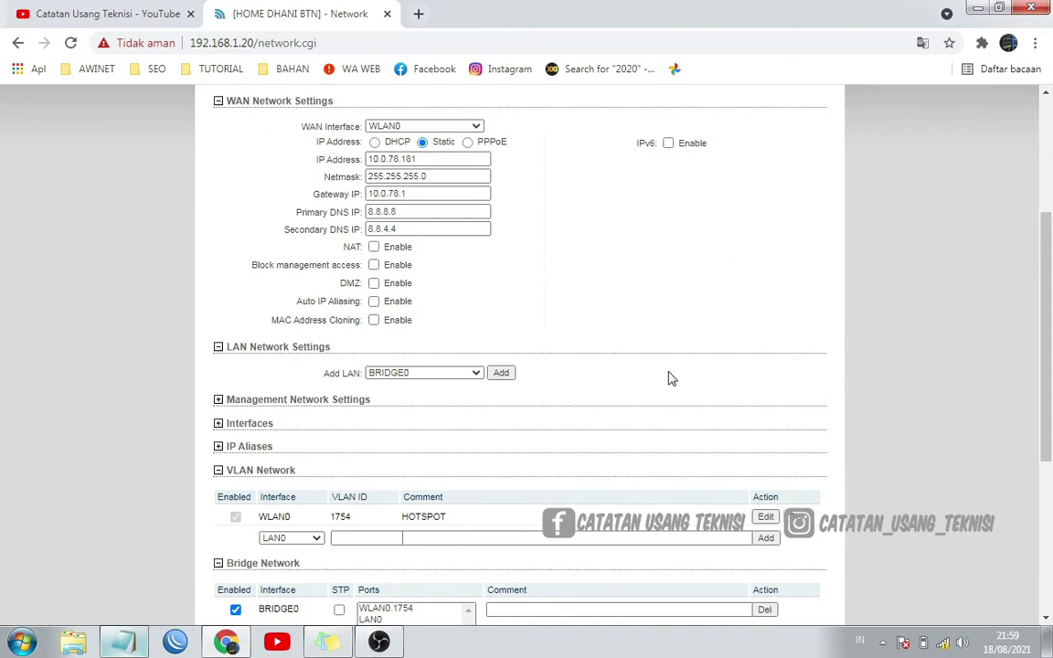
scroll(676, 329, down, 2)
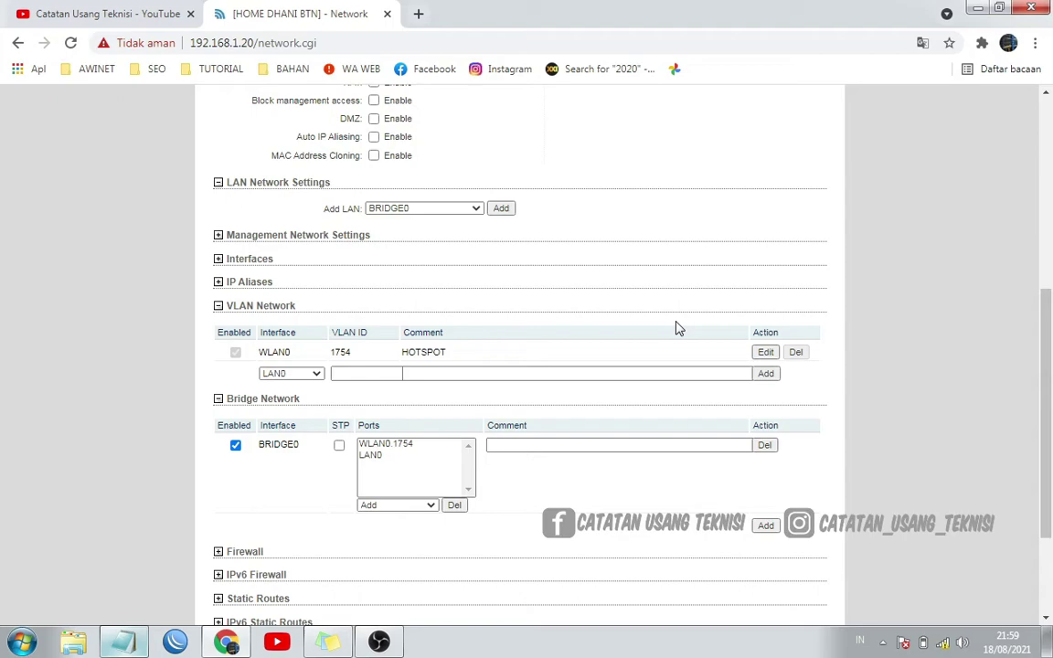
scroll(676, 328, up, 2)
scroll(677, 328, up, 2)
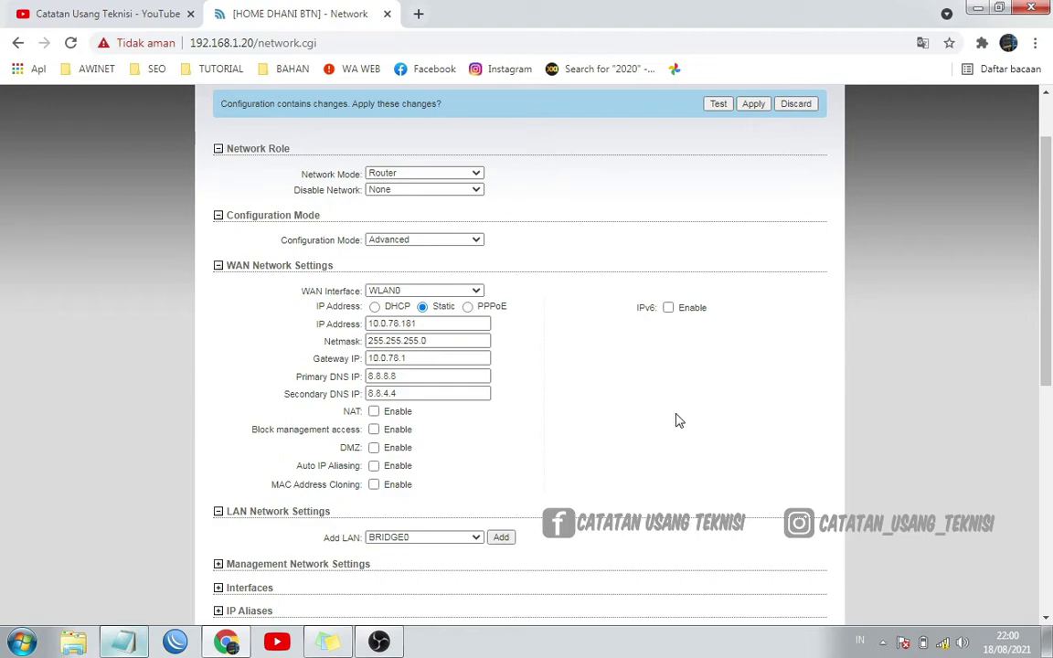
scroll(686, 412, down, 1)
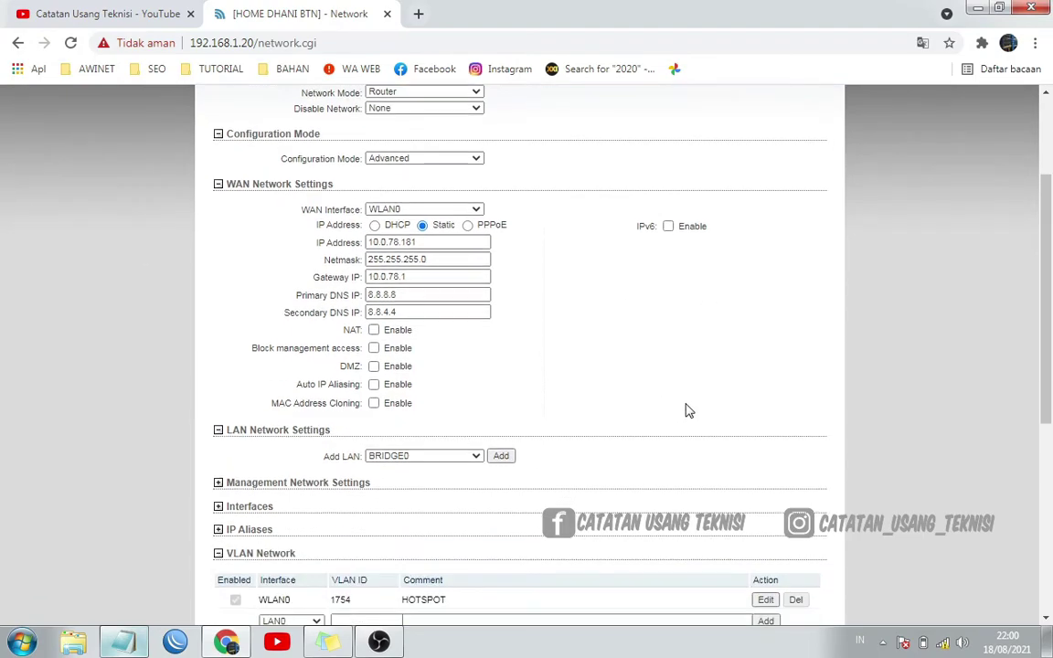
scroll(688, 410, up, 1)
scroll(685, 412, down, 1)
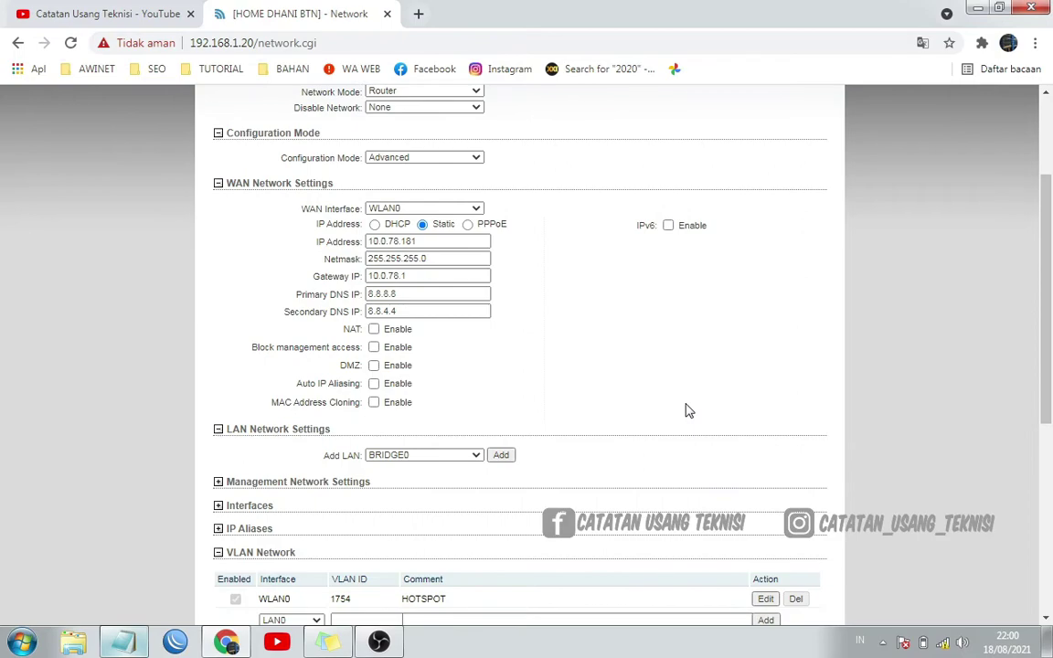
scroll(686, 412, up, 1)
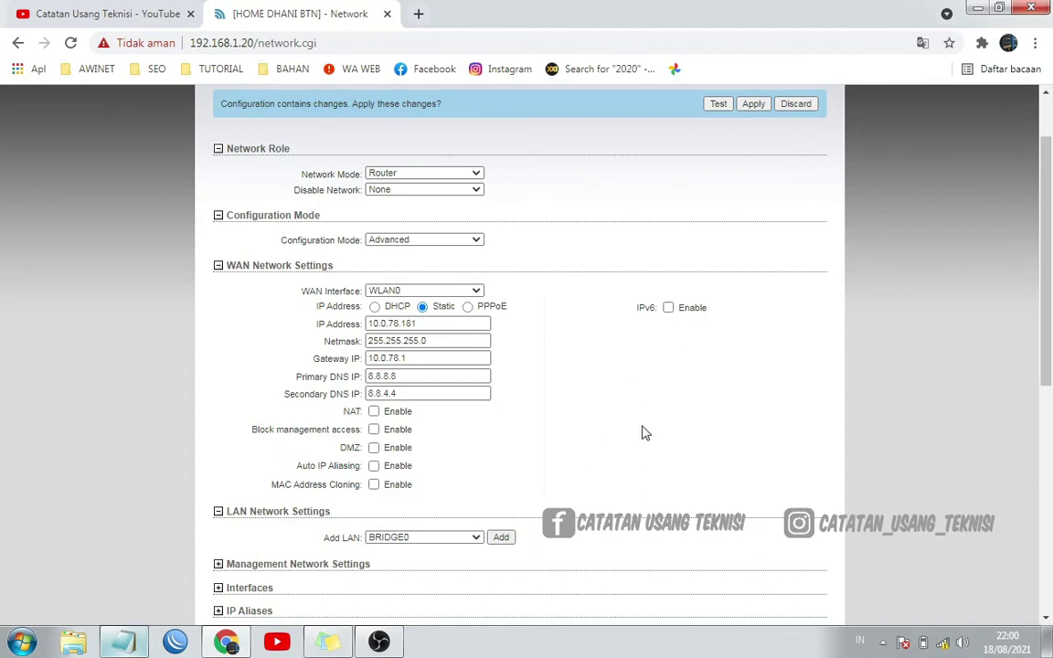
scroll(642, 431, down, 1)
scroll(643, 430, down, 1)
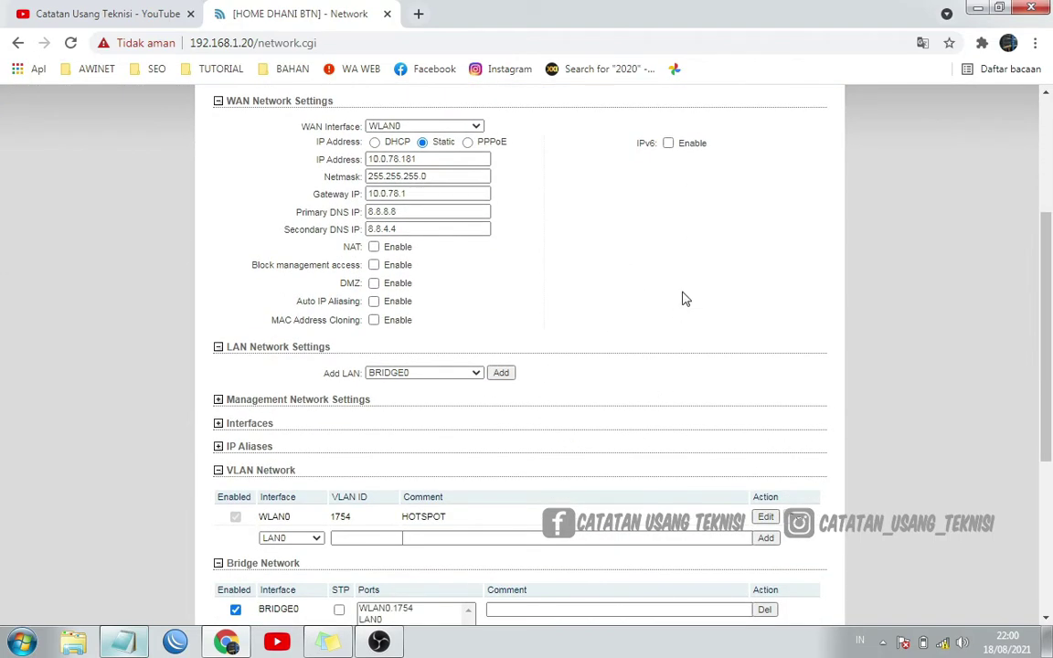
scroll(685, 298, down, 1)
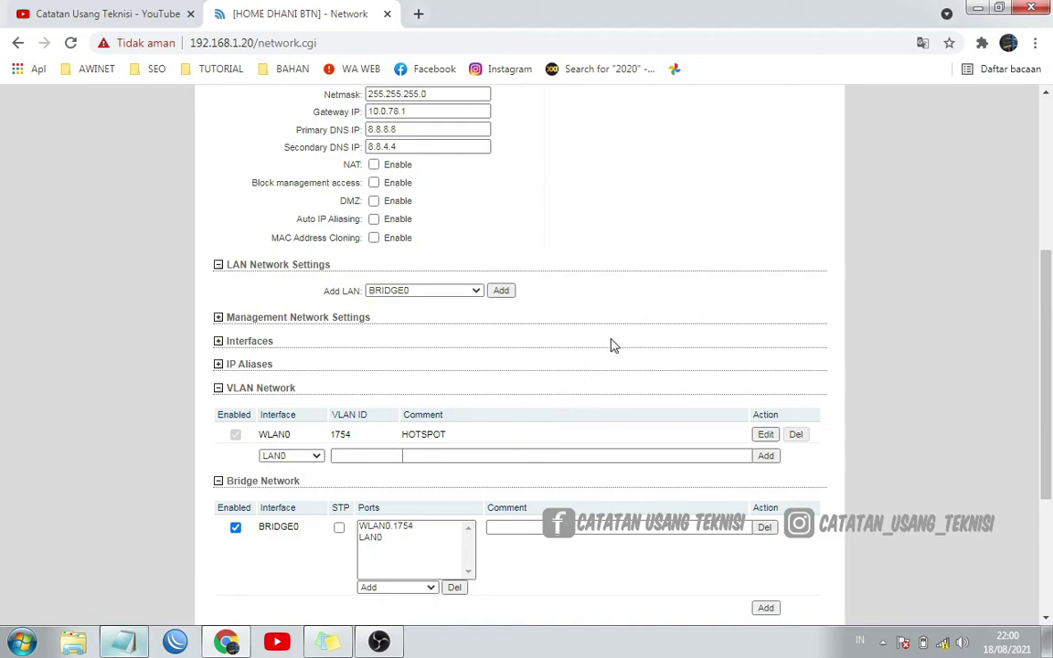
scroll(613, 343, up, 3)
scroll(614, 346, up, 1)
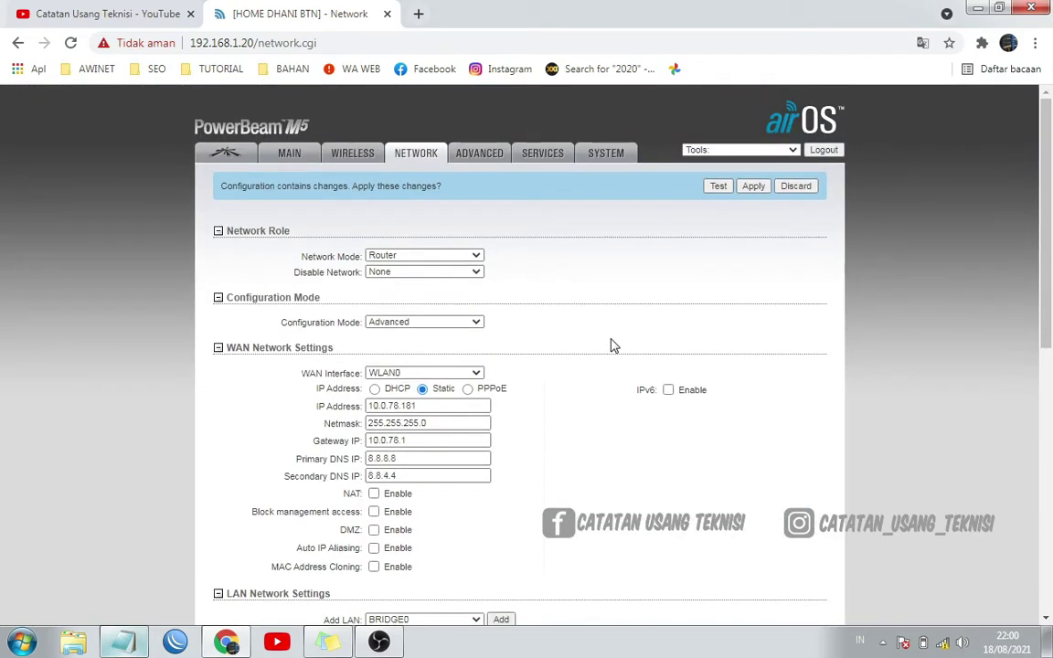
click(292, 155)
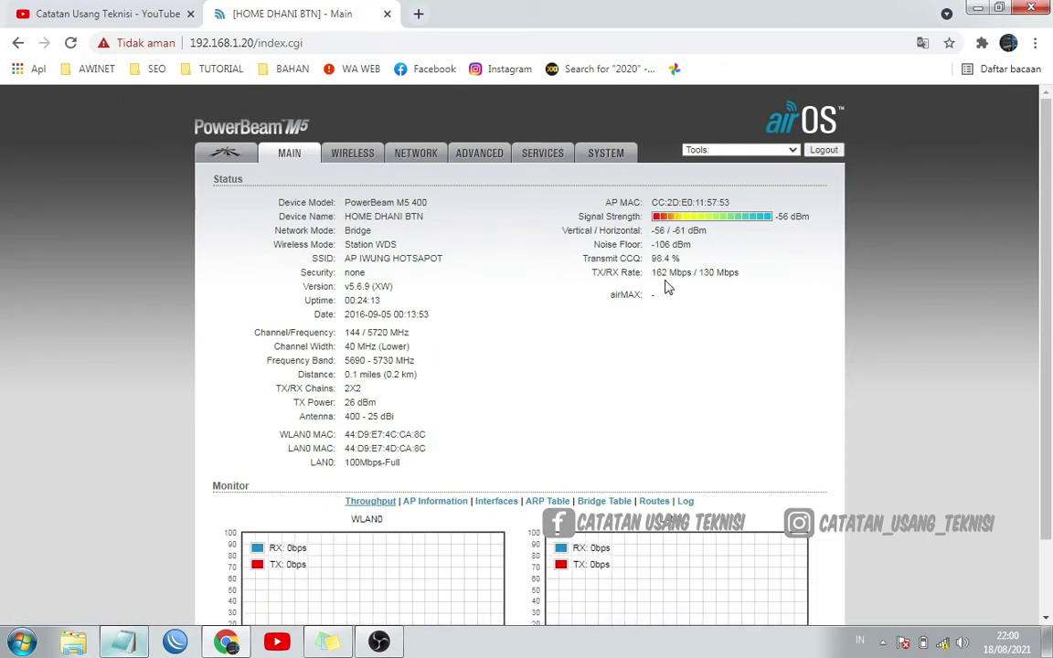
click(420, 161)
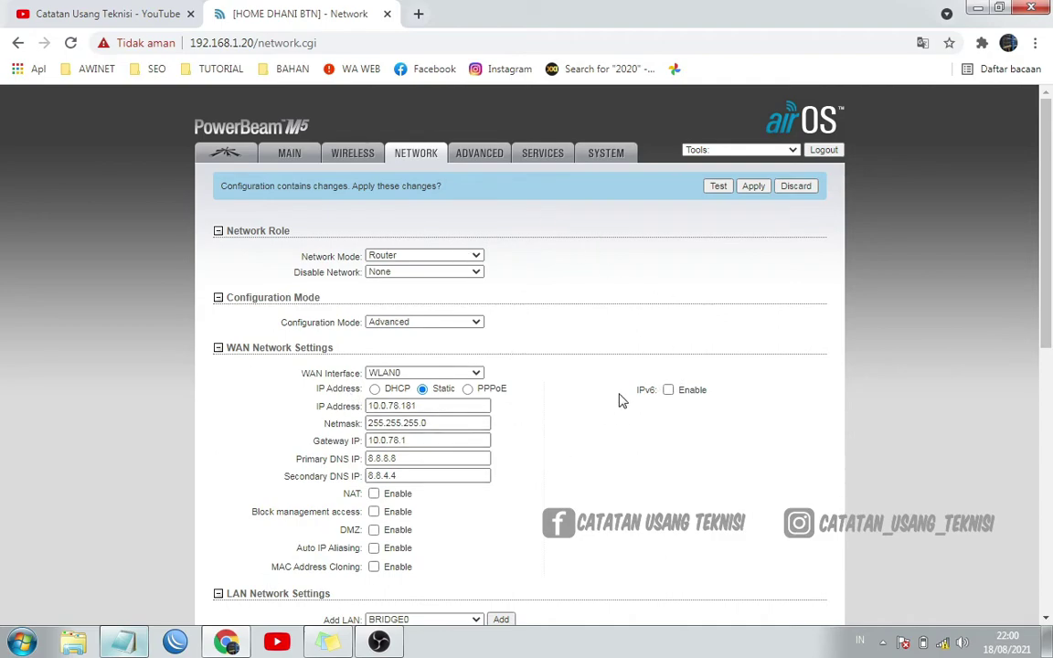
click(286, 153)
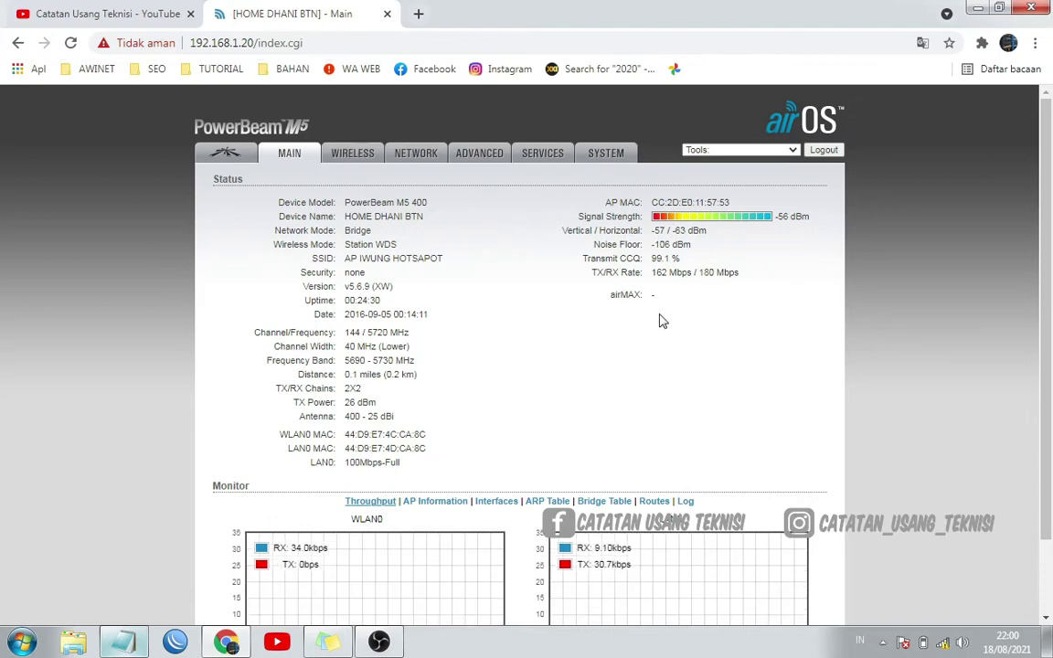
click(358, 158)
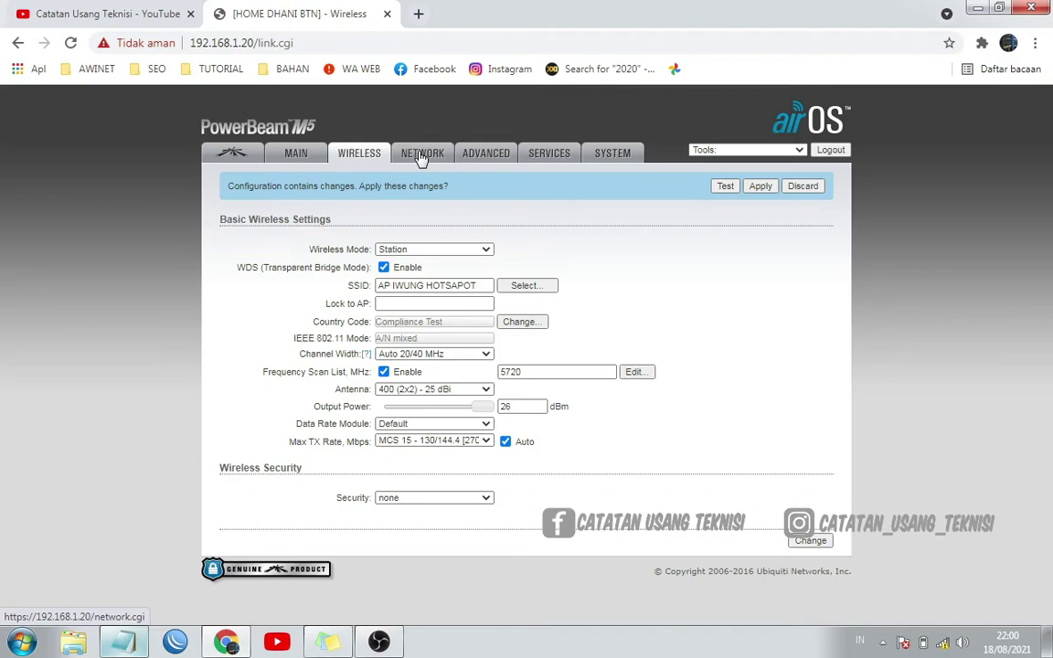
click(419, 157)
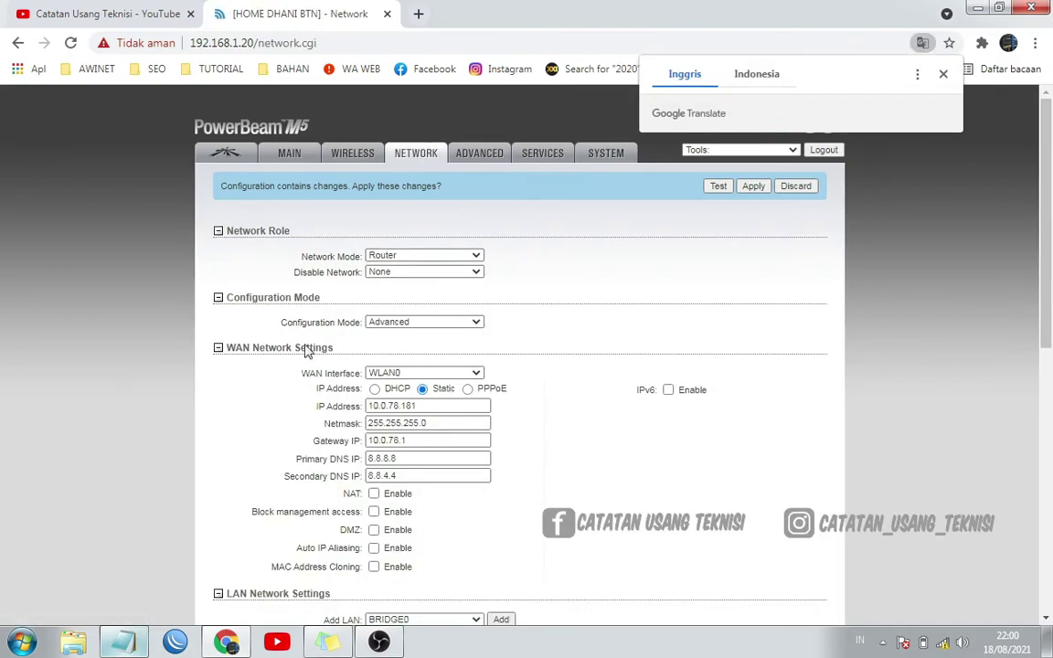
Re-select and re-paste the WAN IP Address field, leaving it as 10.0.78.181
drag(429, 407, 369, 404)
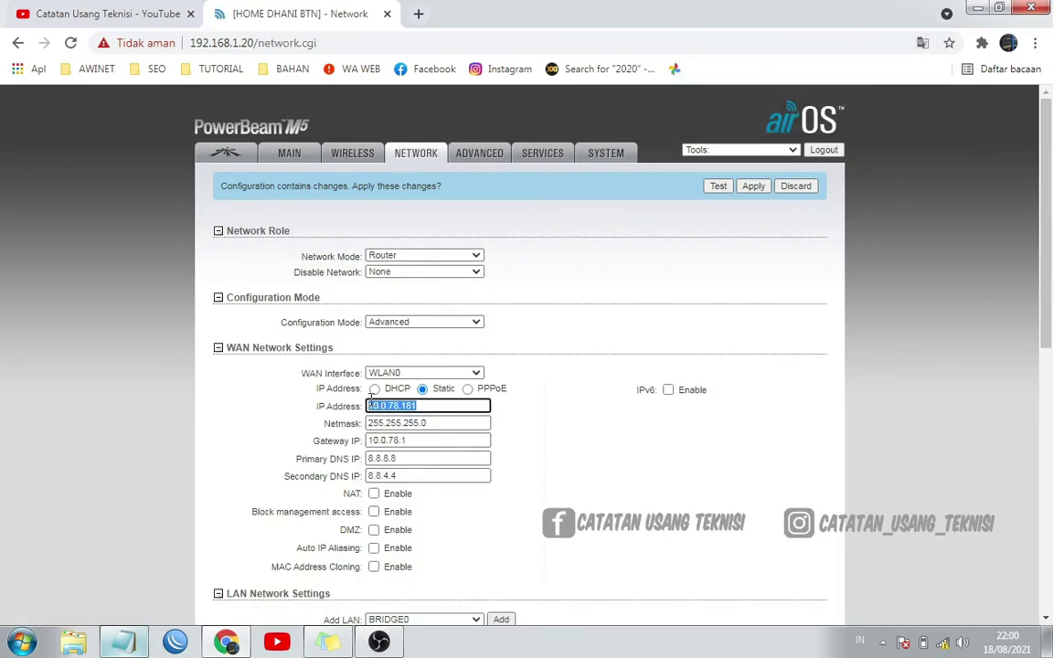
click(424, 408)
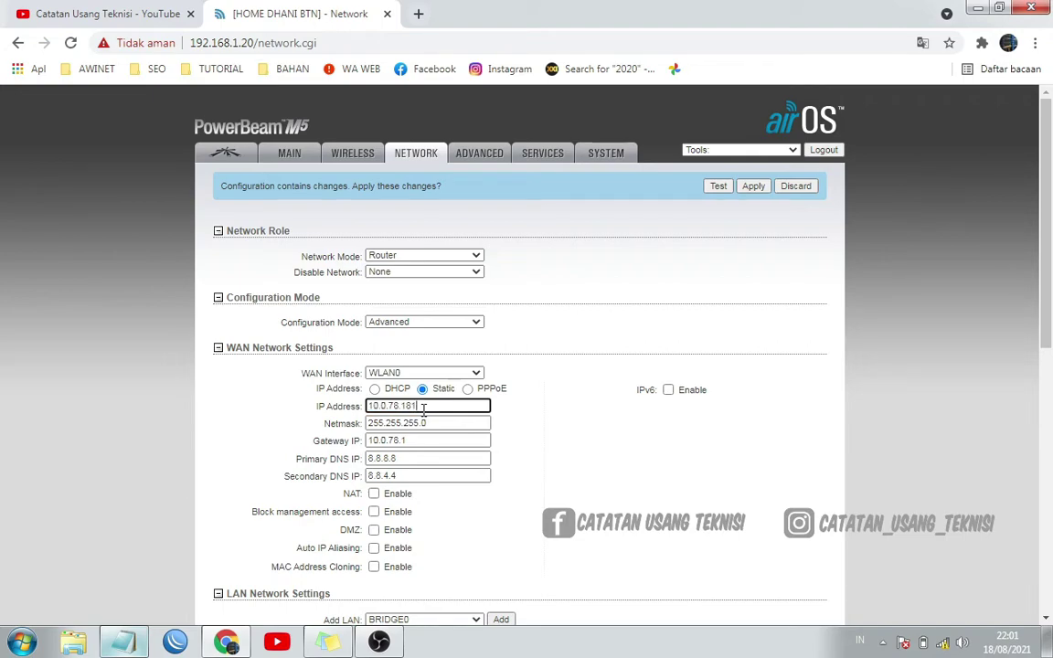
drag(422, 406, 365, 411)
click(133, 13)
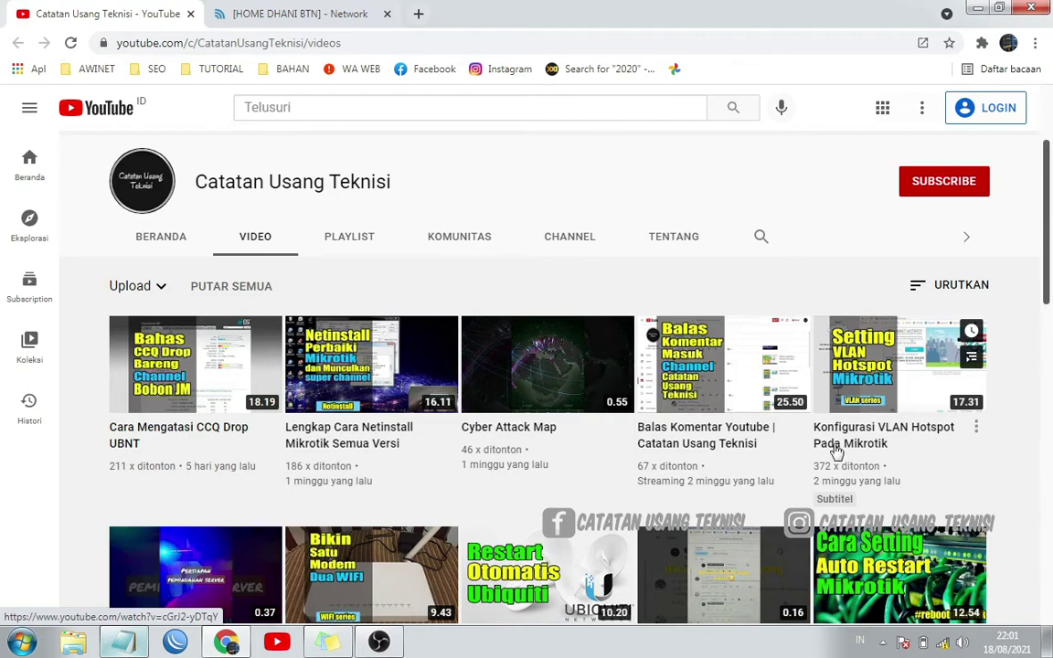
click(313, 13)
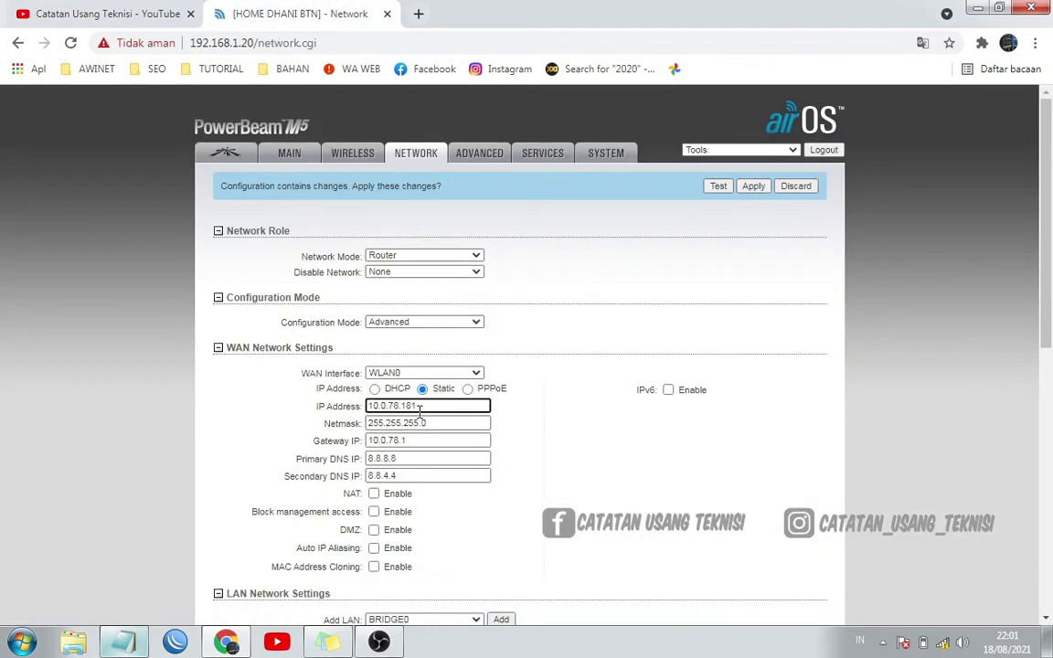
drag(430, 406, 361, 411)
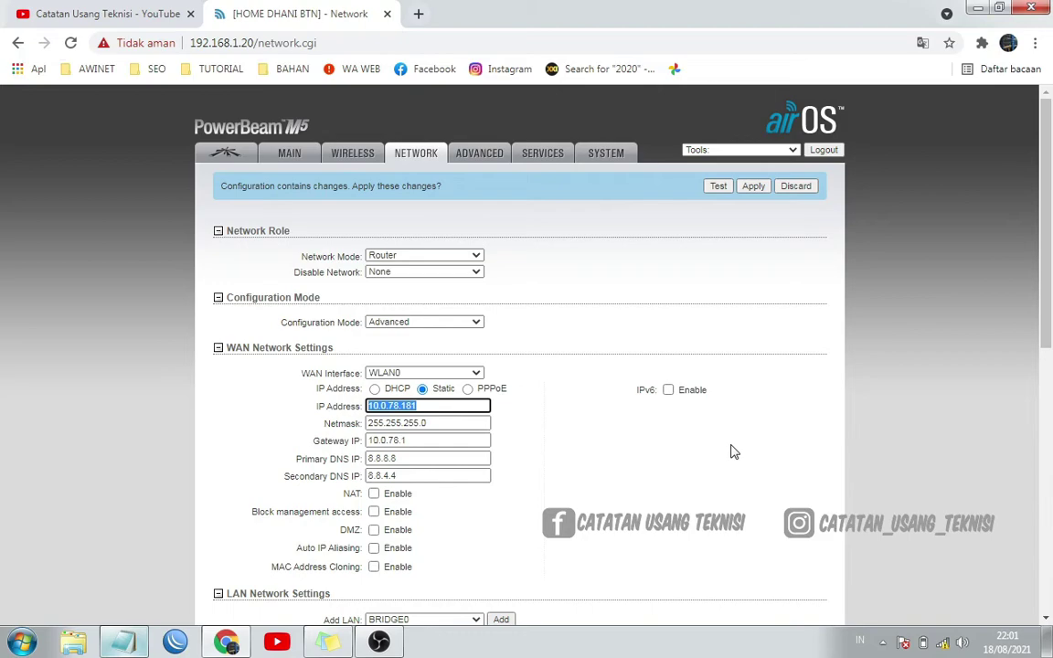
click(431, 407)
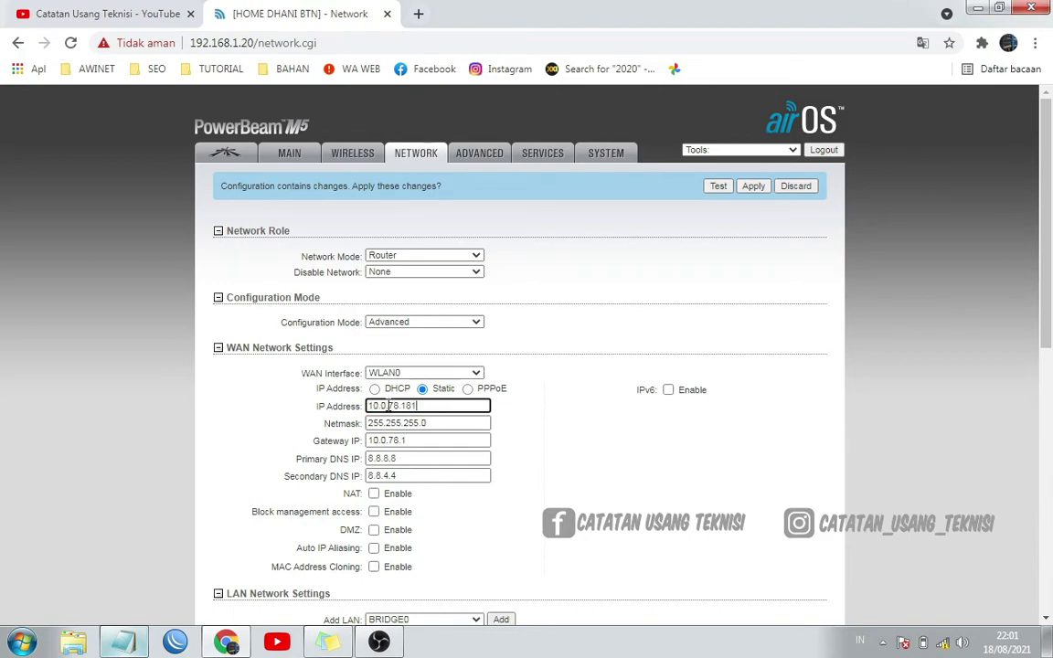
drag(427, 407, 369, 411)
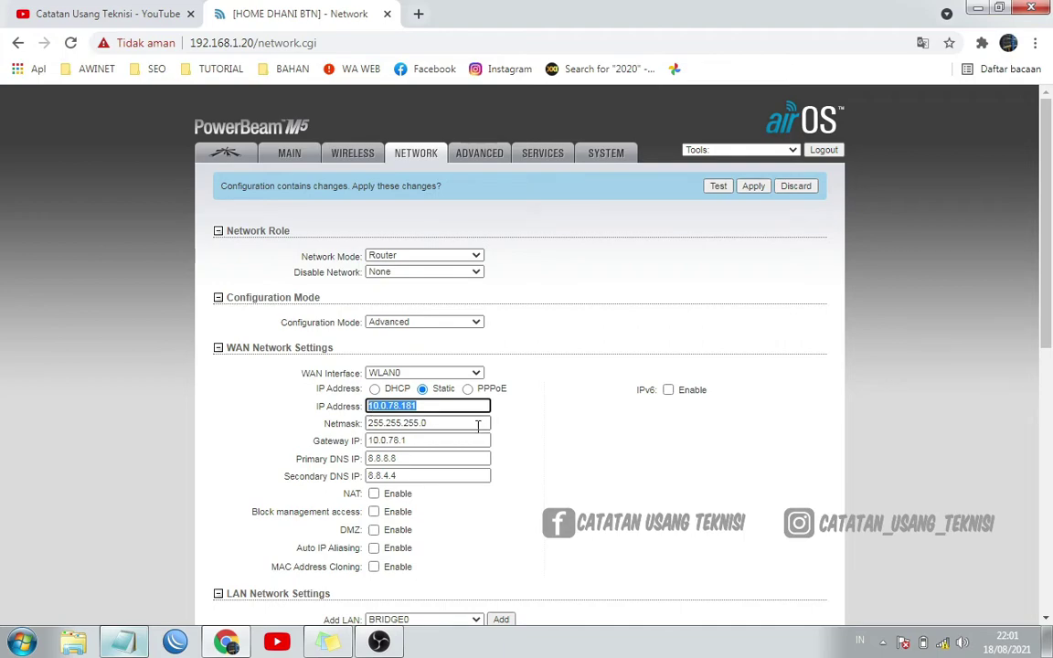
text(10.0.76.181)
drag(442, 409, 357, 413)
drag(450, 408, 380, 397)
click(430, 411)
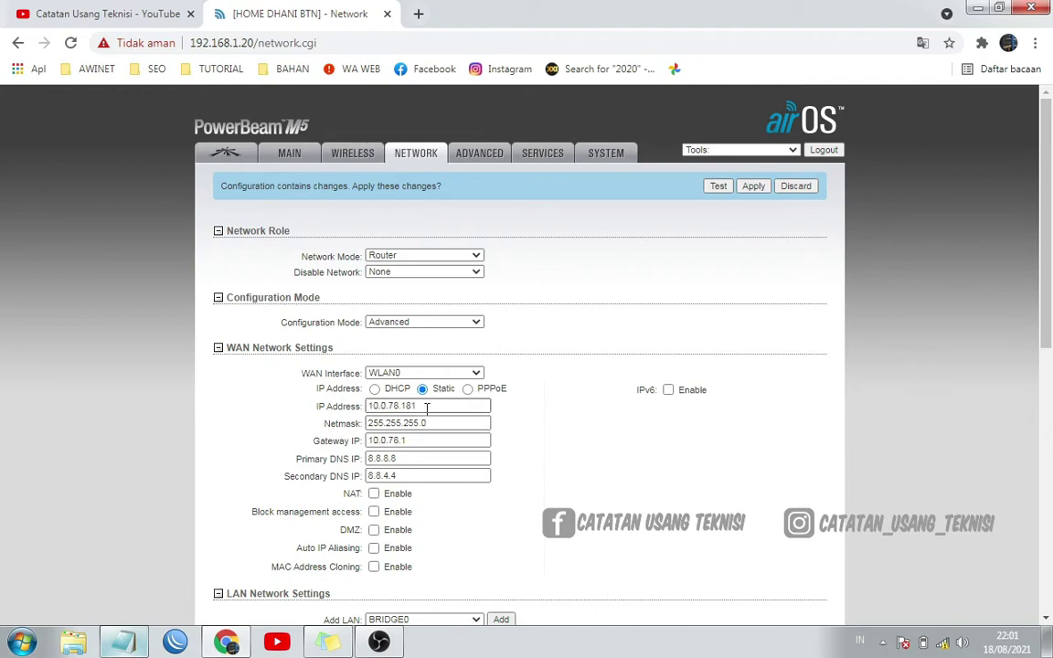
Review the Network page, check the Main status page, and return to Network settings
scroll(594, 367, down, 3)
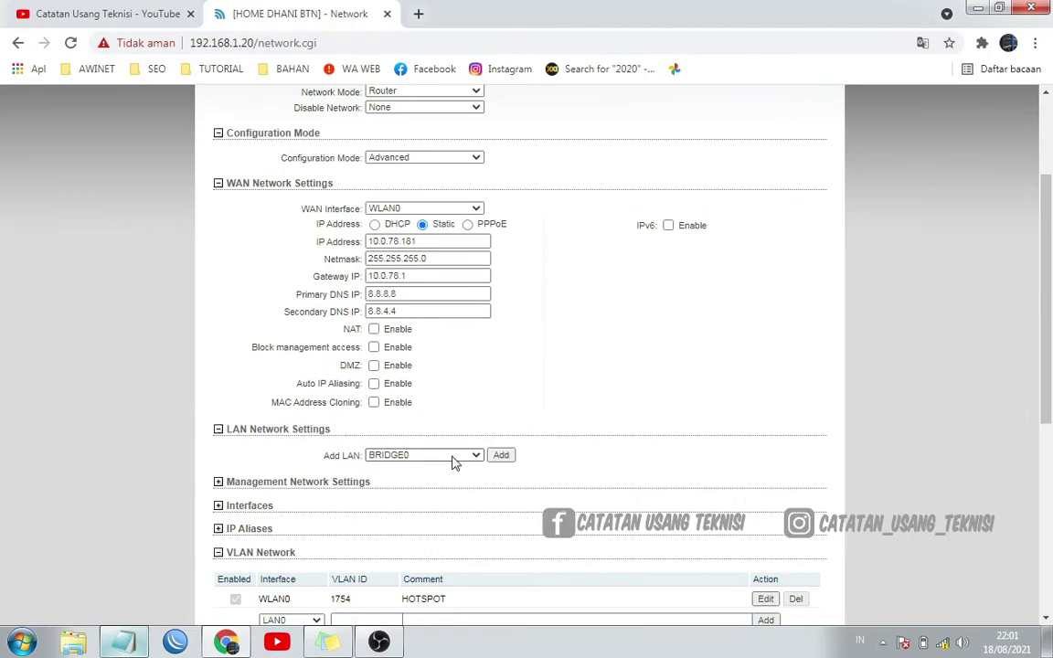
scroll(520, 484, down, 3)
scroll(595, 496, up, 3)
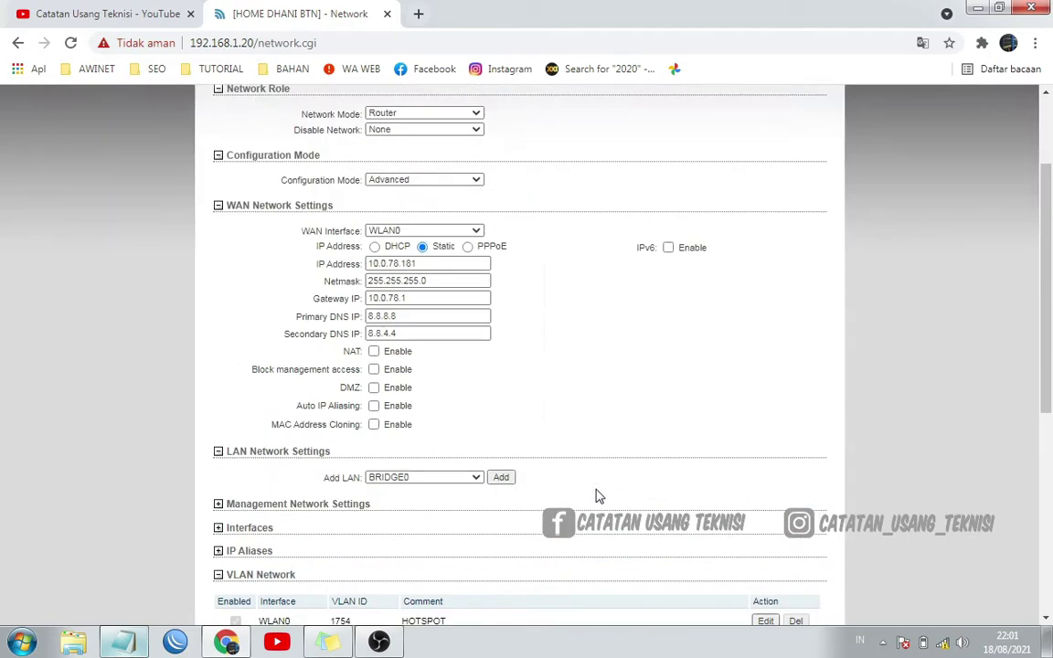
scroll(596, 496, up, 3)
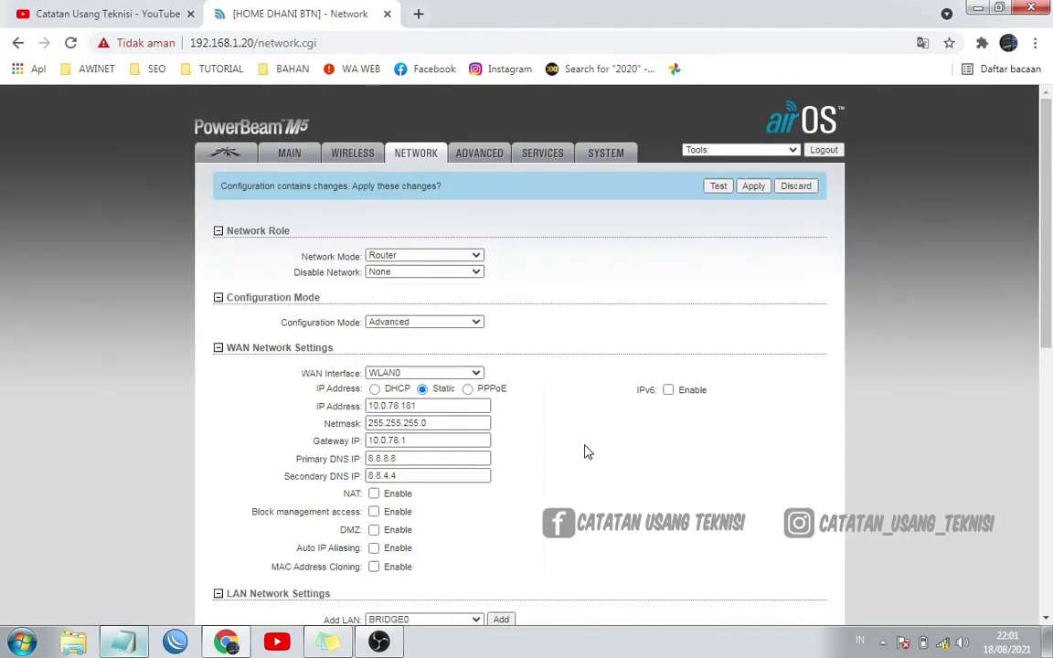
click(295, 160)
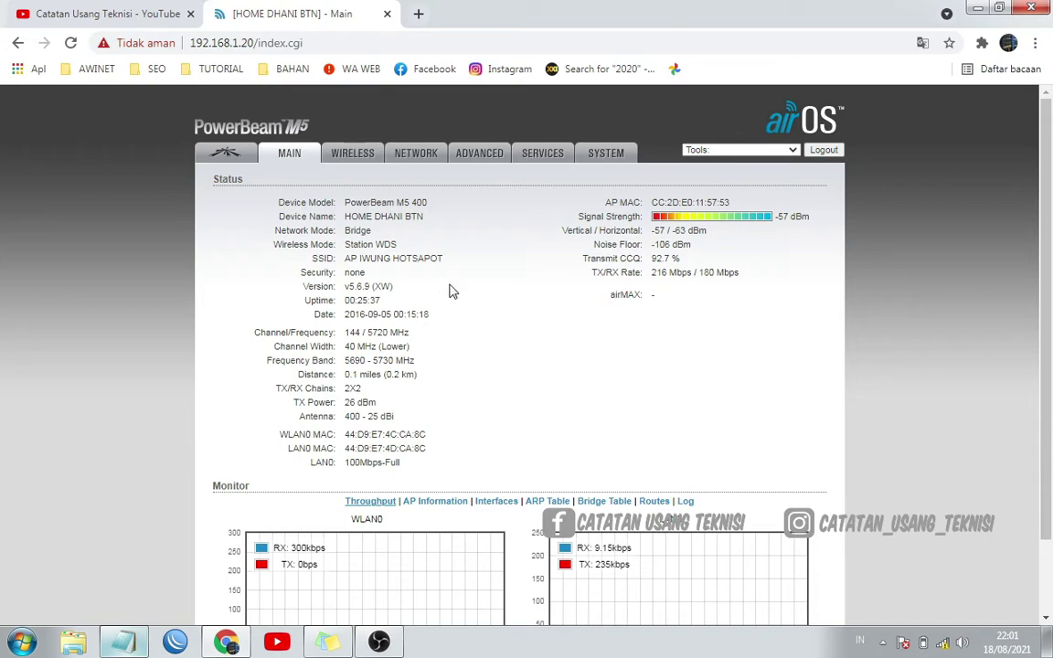
click(423, 166)
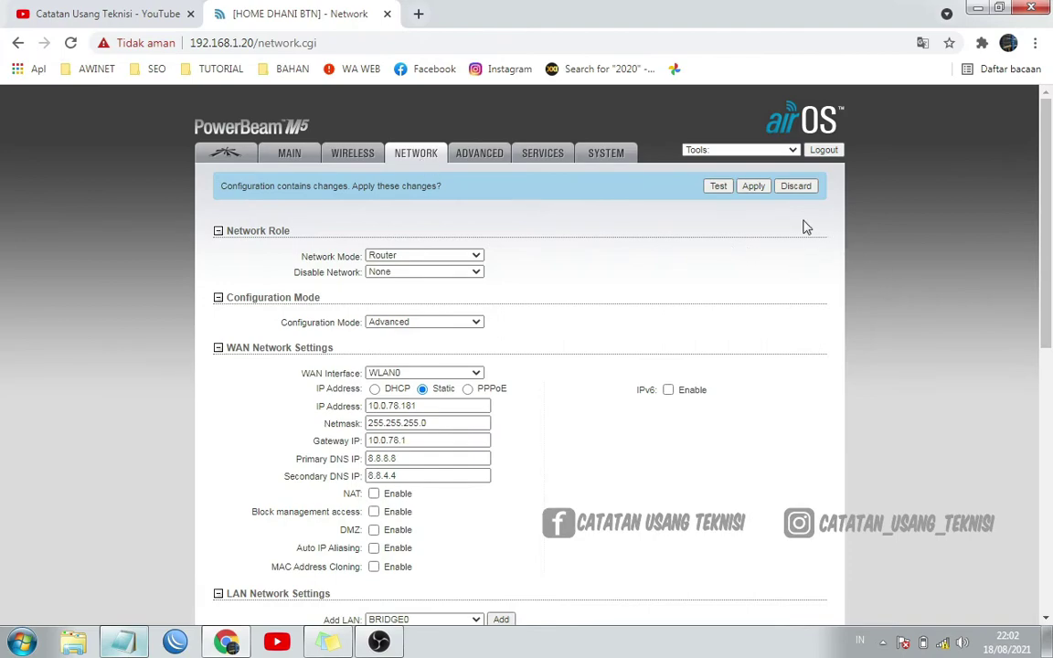
Apply the pending Router, VLAN 1754 and BRIDGE0 configuration changes
click(753, 187)
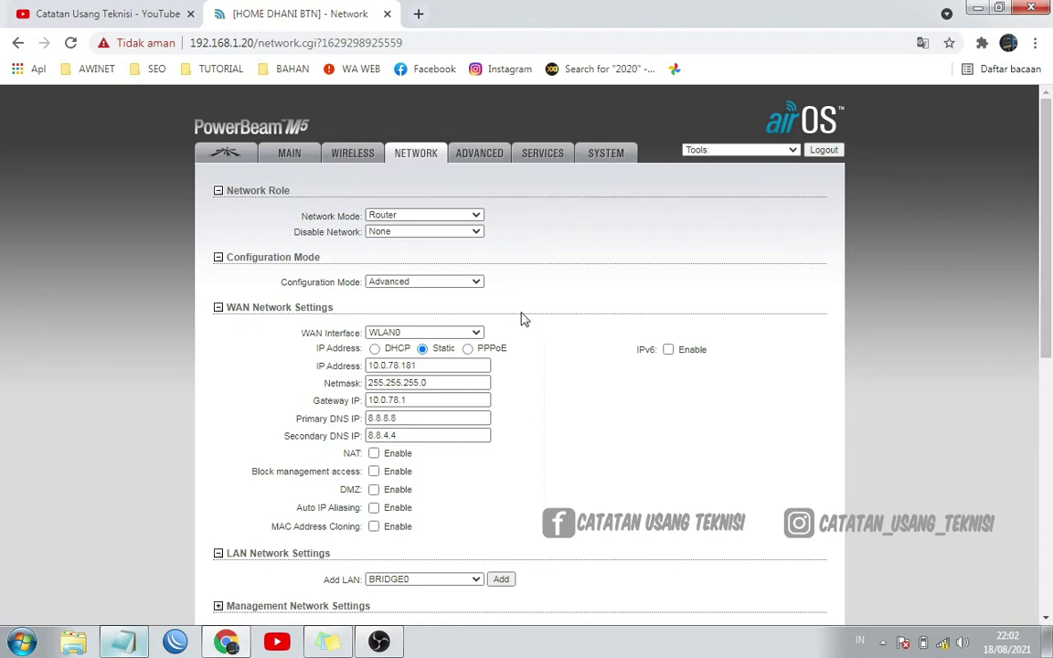
scroll(722, 339, down, 1)
scroll(722, 338, down, 4)
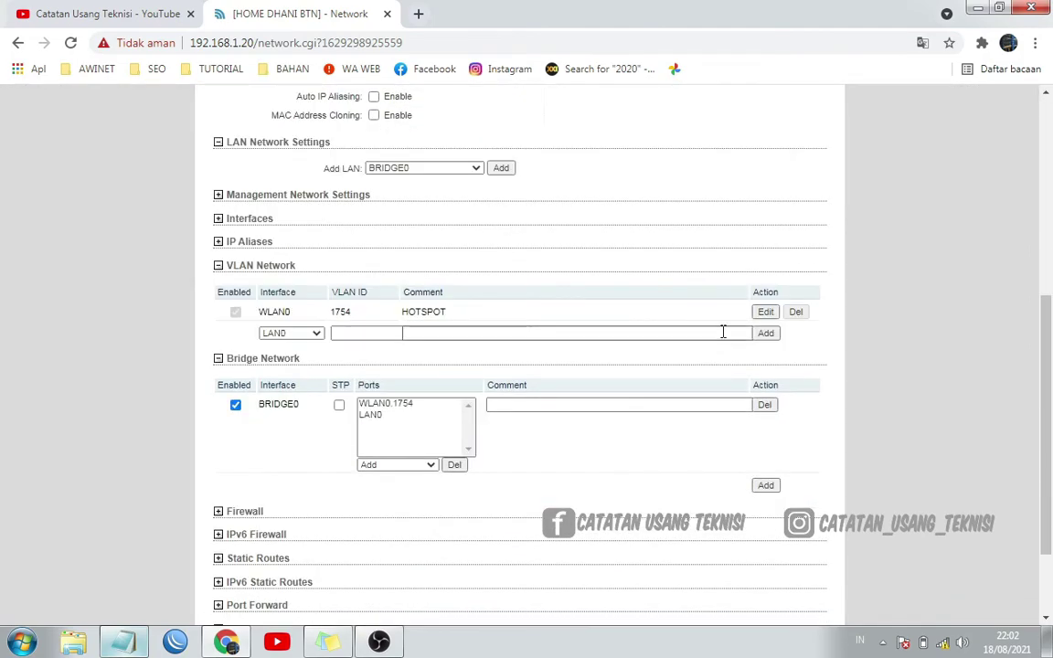
scroll(723, 331, down, 2)
scroll(722, 331, up, 3)
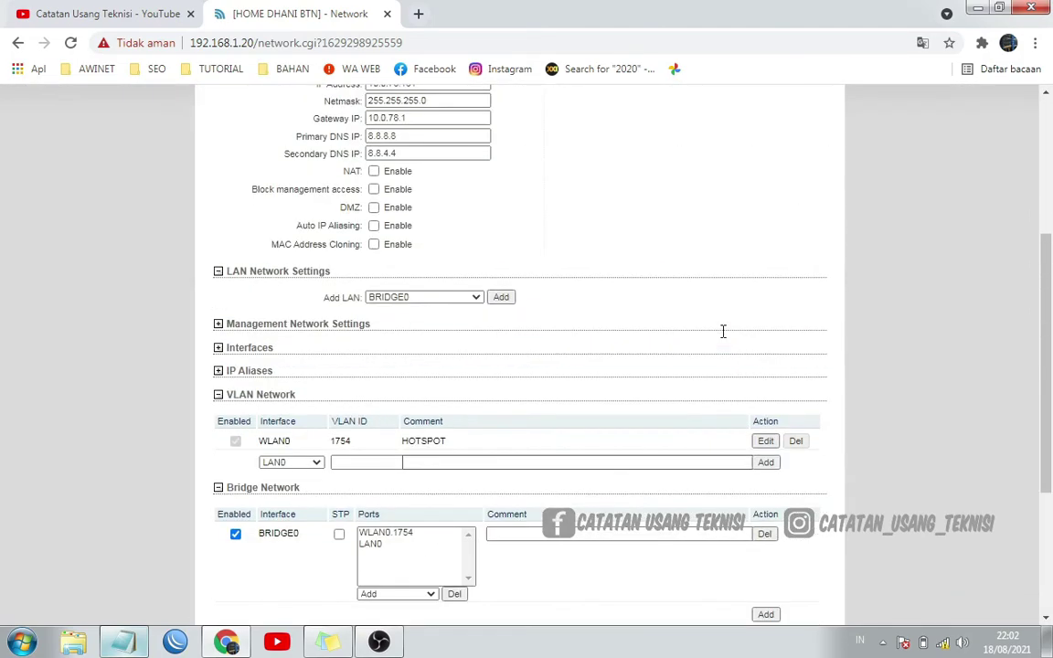
Set the wireless connection's IPv4 to obtain both IP address and DNS automatically
right_click(942, 642)
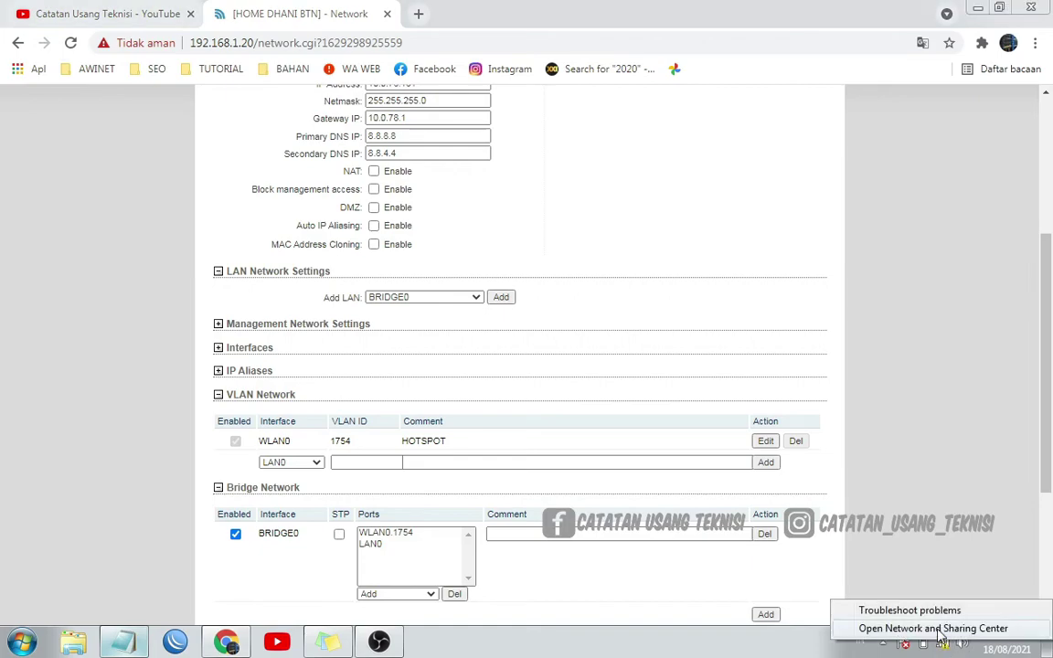
click(939, 629)
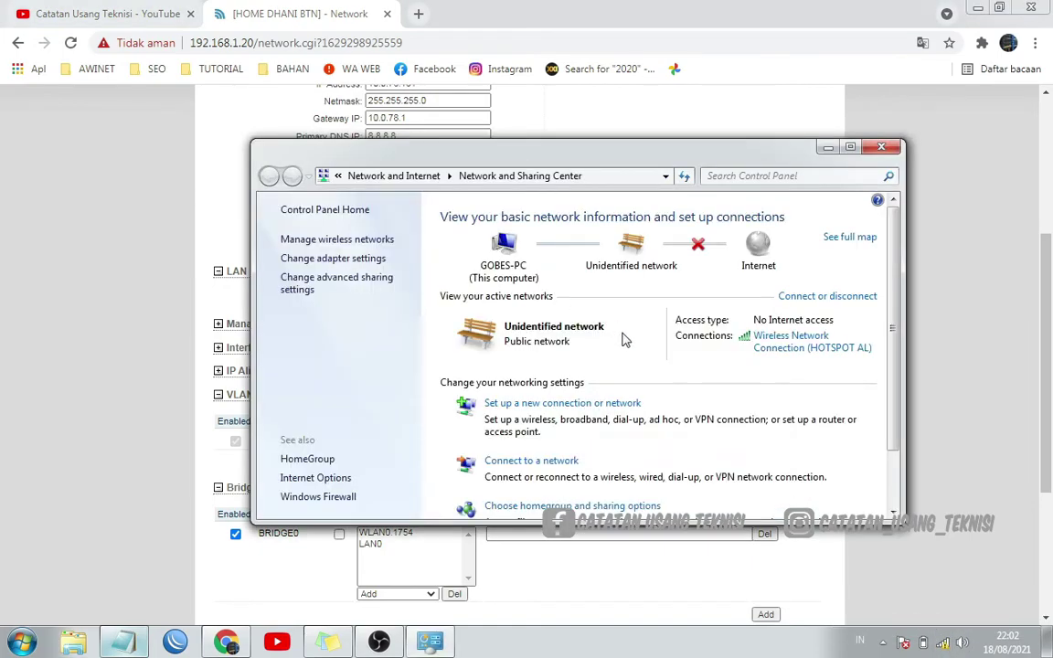
click(788, 337)
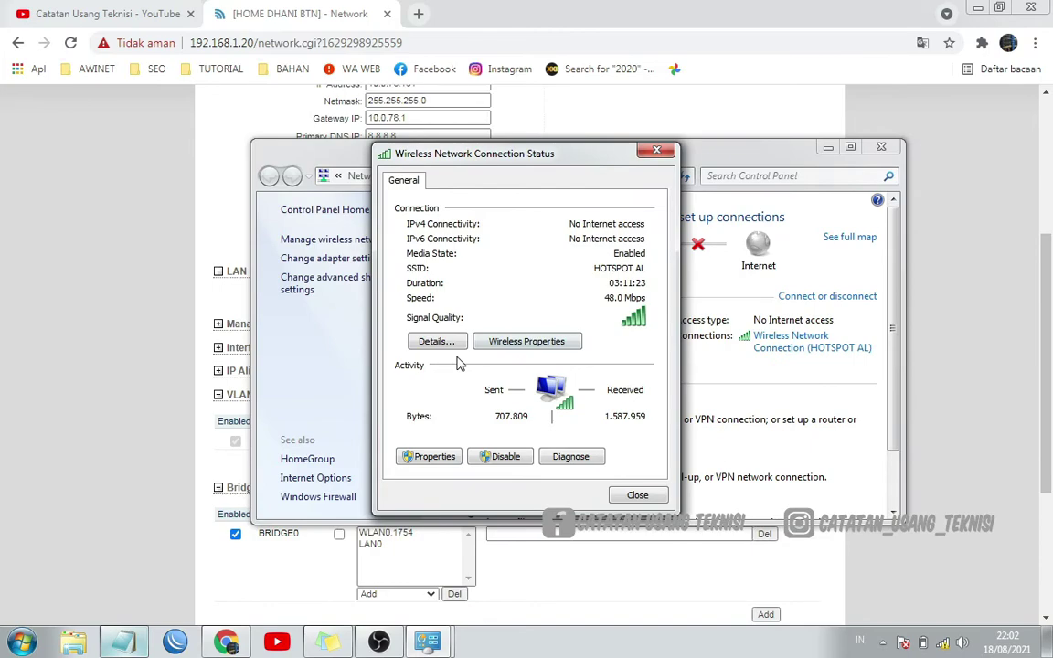
click(434, 457)
double_click(574, 392)
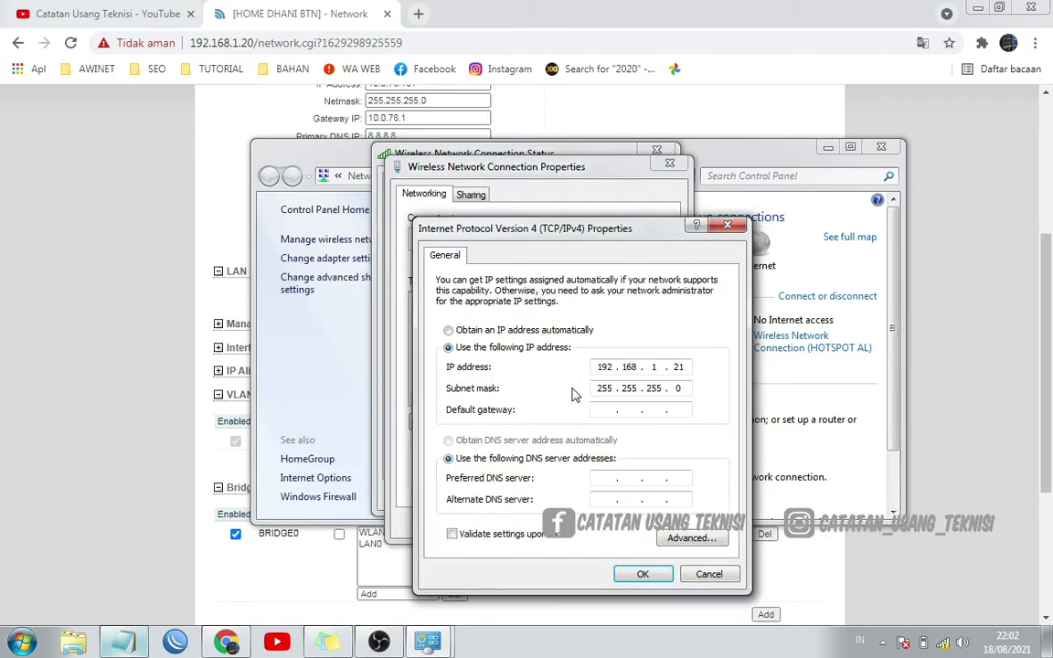
click(518, 332)
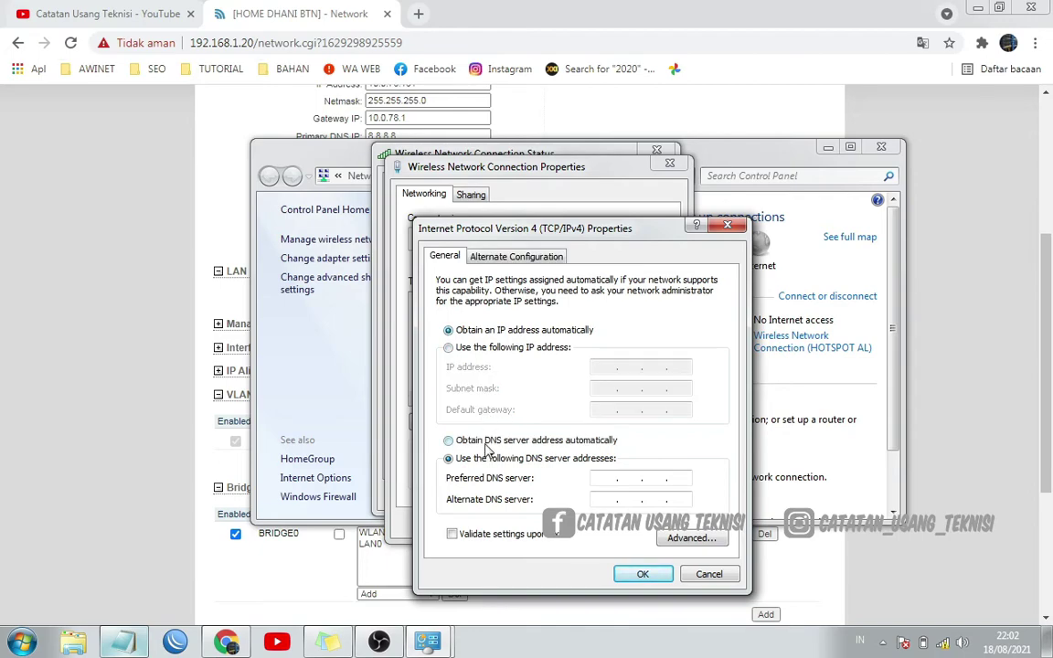
click(487, 442)
click(639, 574)
Close the connection properties, status window and Network and Sharing Center
click(600, 535)
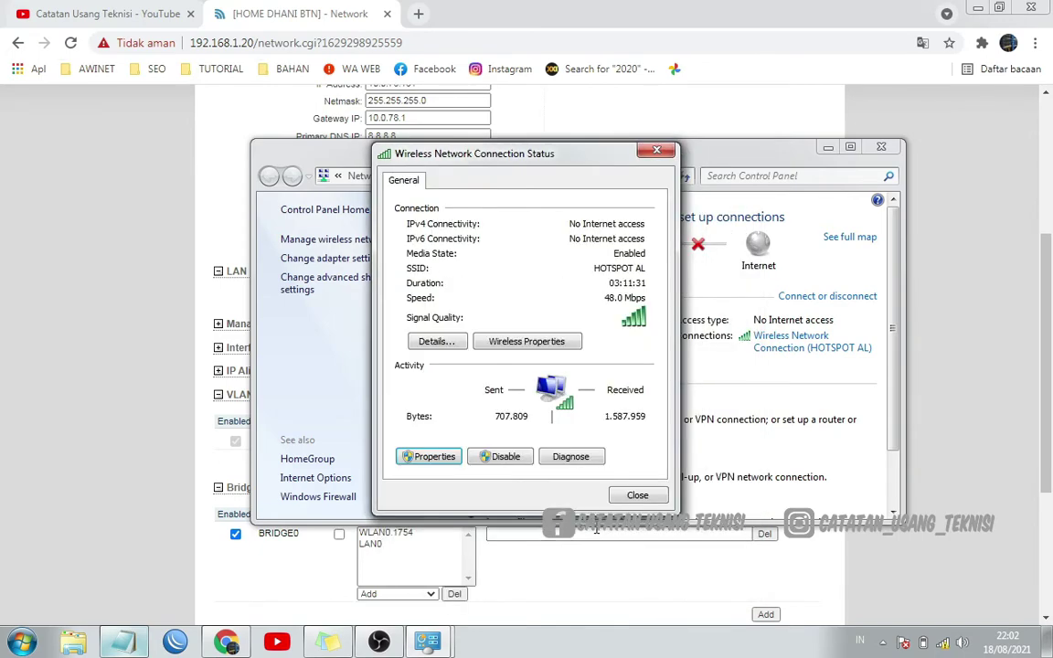
click(637, 495)
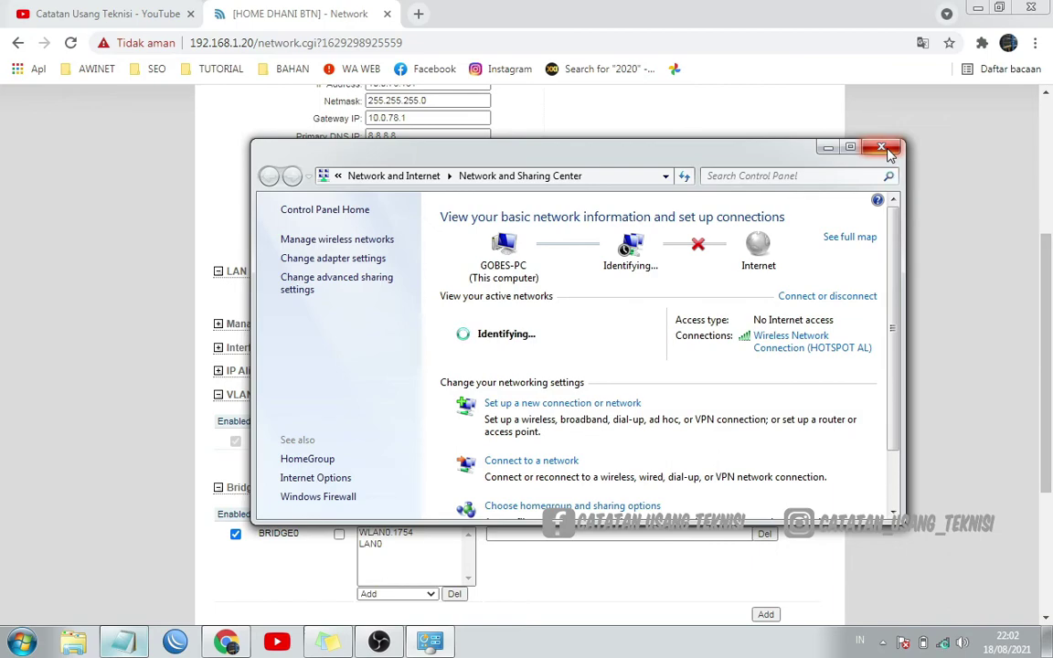
click(882, 149)
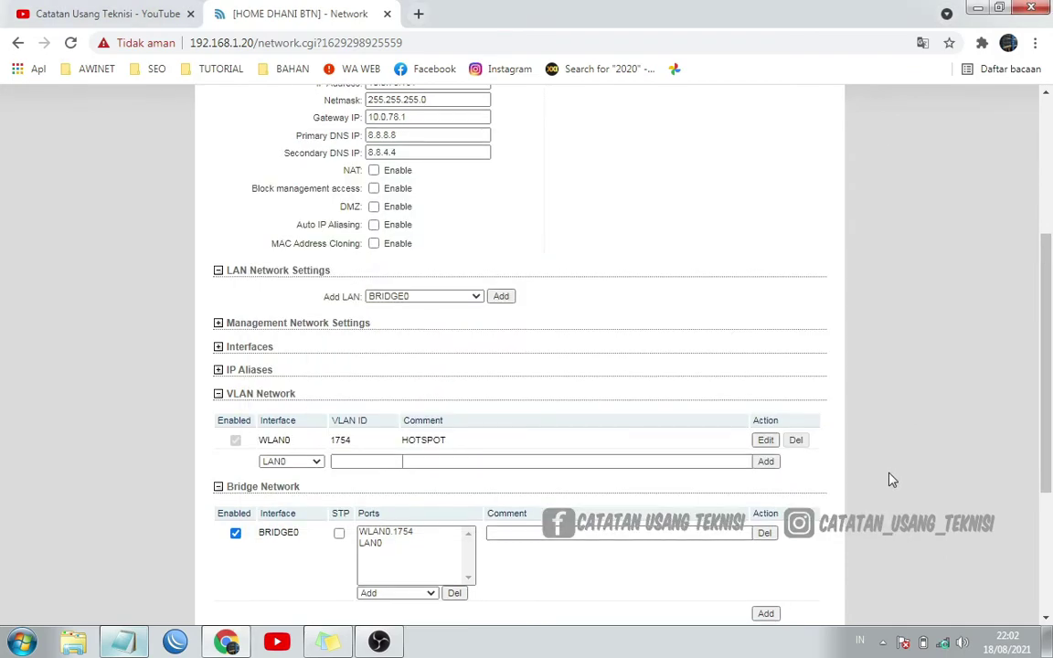
scroll(889, 480, down, 2)
scroll(892, 480, up, 4)
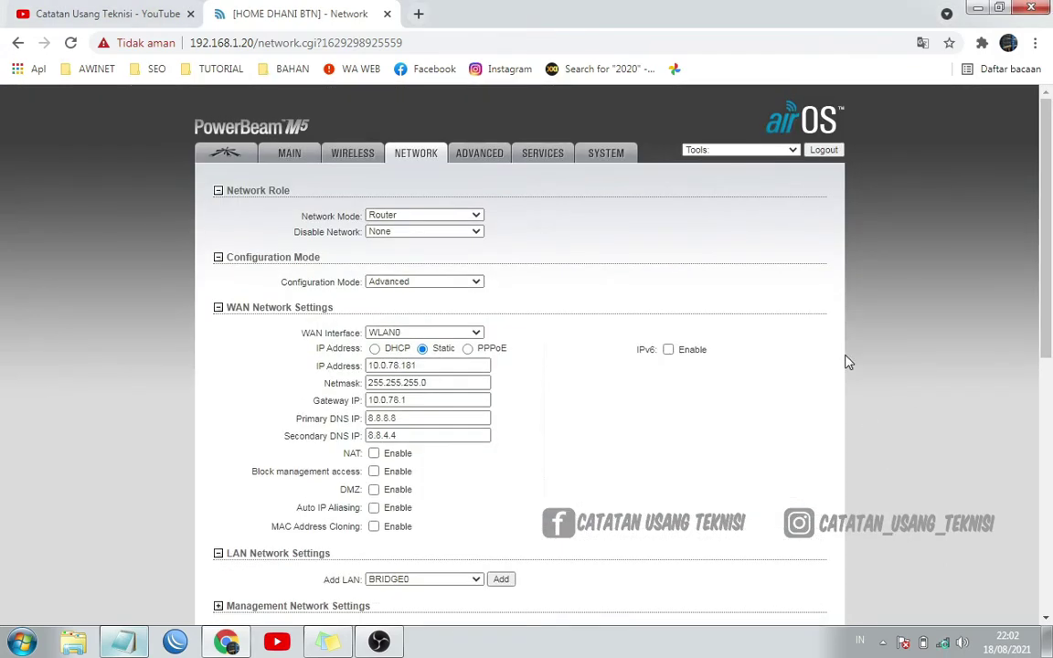
scroll(848, 362, down, 3)
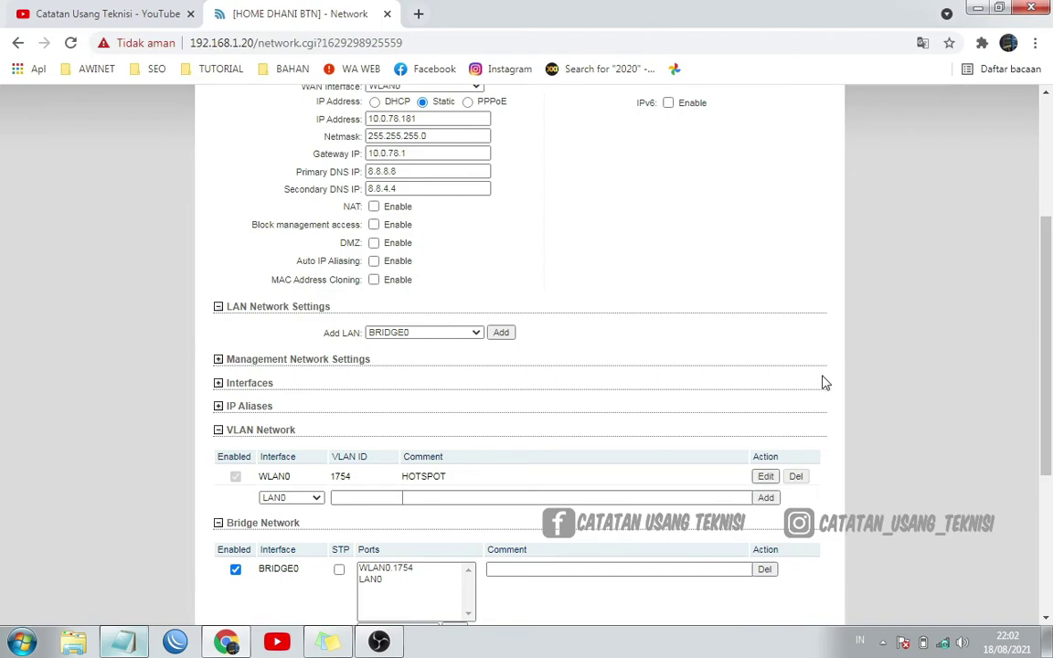
scroll(814, 255, up, 3)
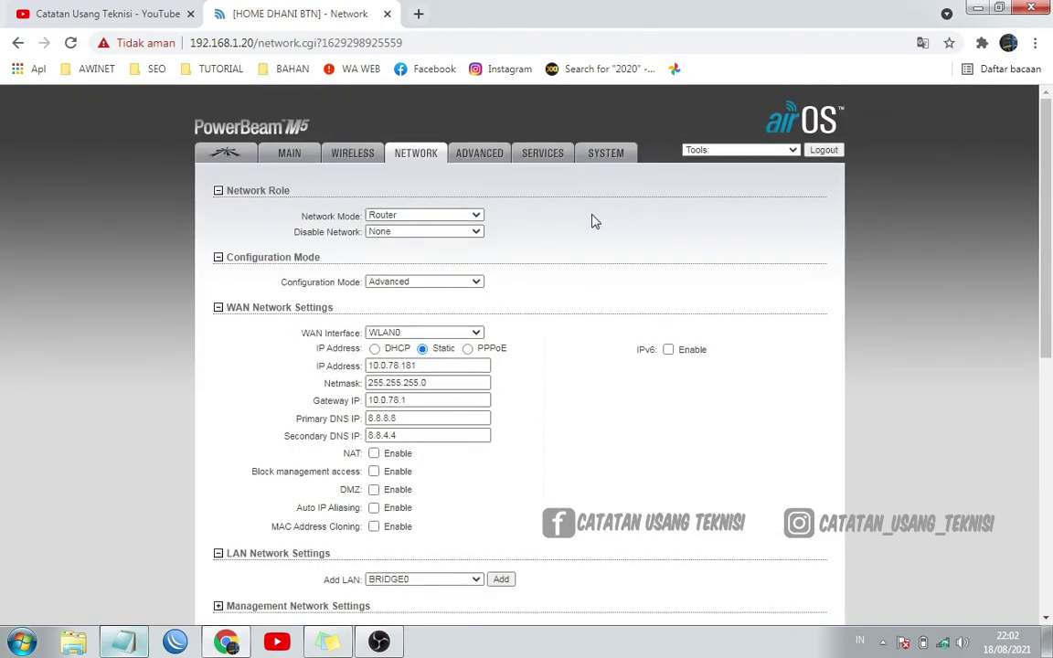
scroll(909, 288, down, 2)
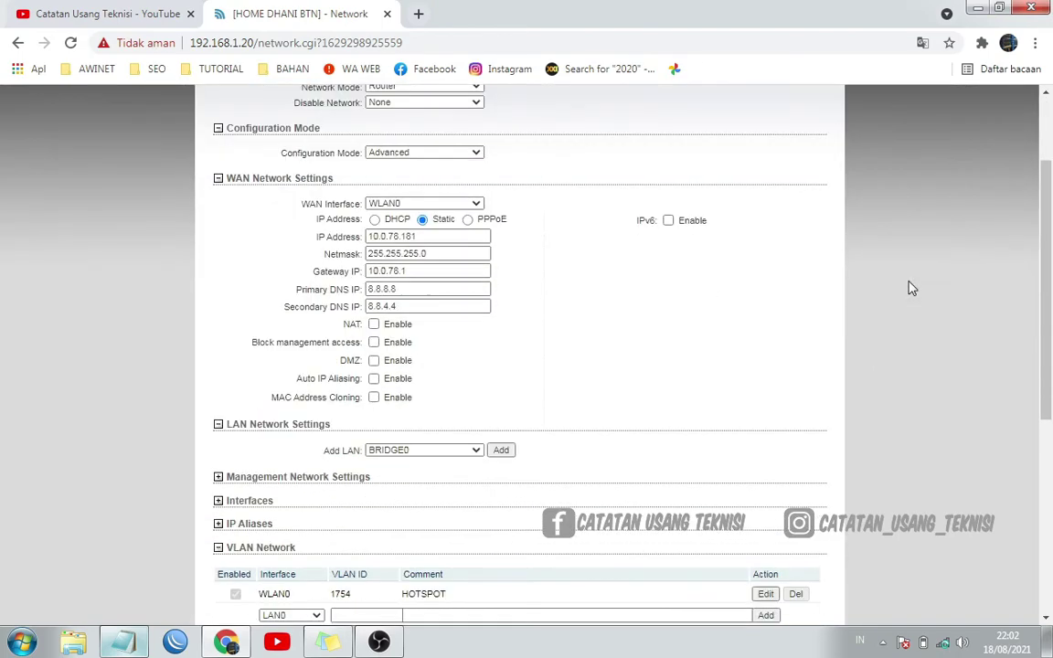
scroll(909, 288, up, 2)
scroll(909, 288, down, 1)
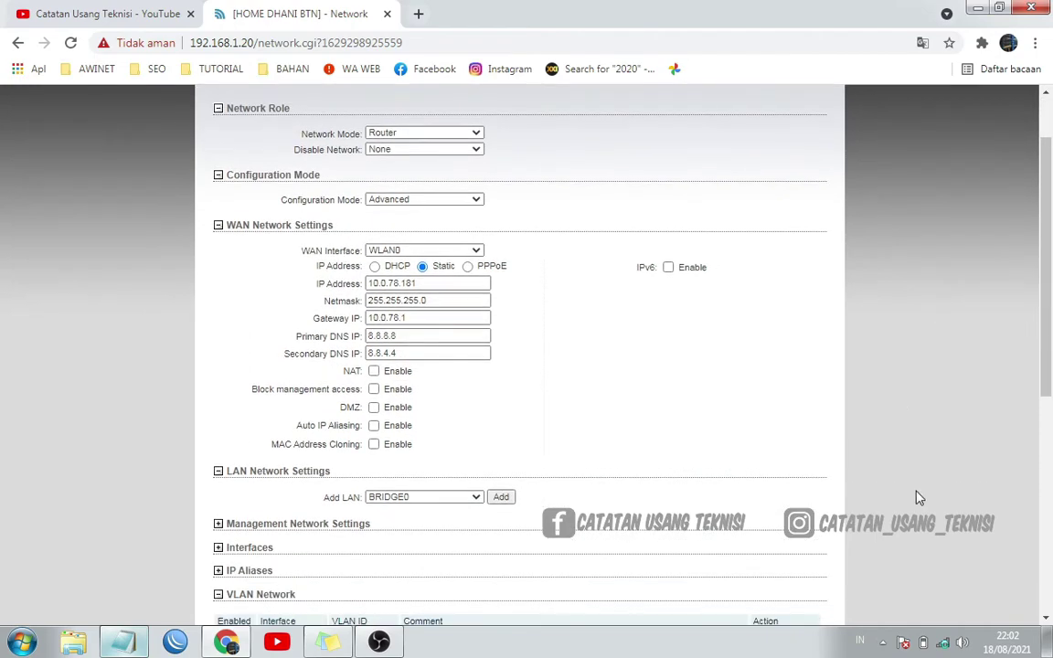
Inspect the HOTSPOT AL entry in the tray's list of available networks
click(943, 644)
scroll(935, 566, down, 6)
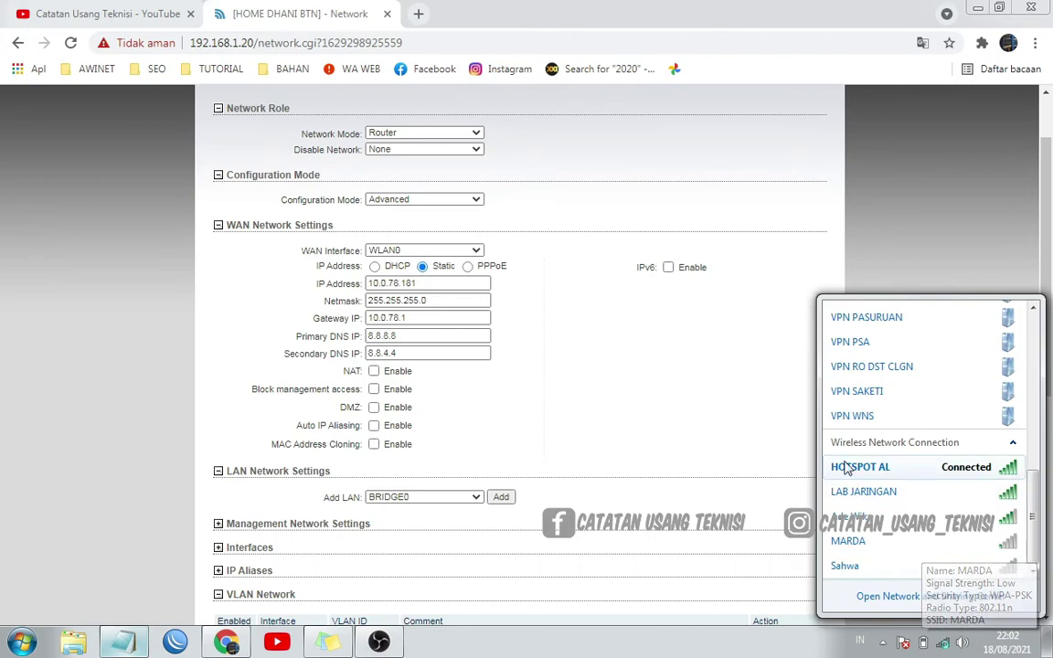
click(846, 467)
right_click(863, 465)
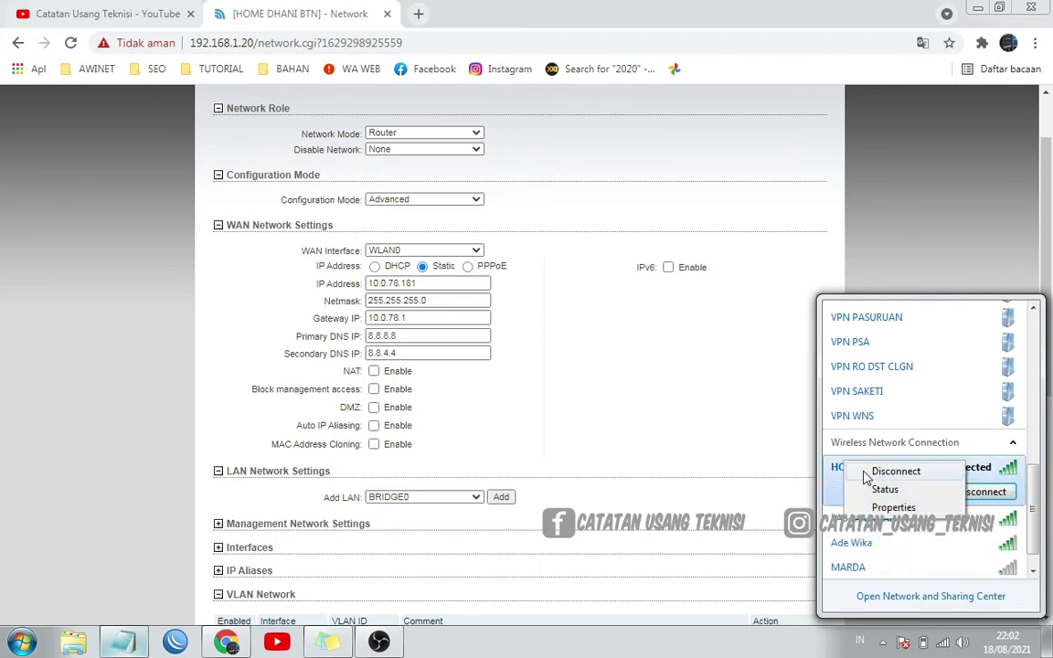
click(985, 498)
click(914, 393)
click(911, 493)
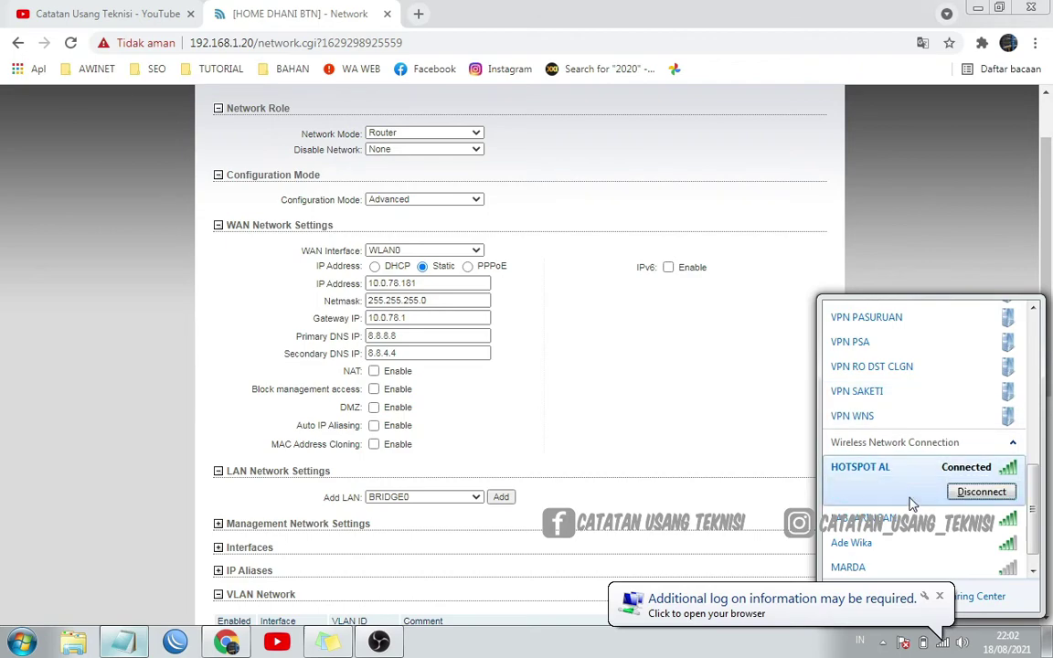
Check the hotspot connection details (IPv4 10.1.49.186, gateway 10.1.51.1), then close all windows
click(983, 602)
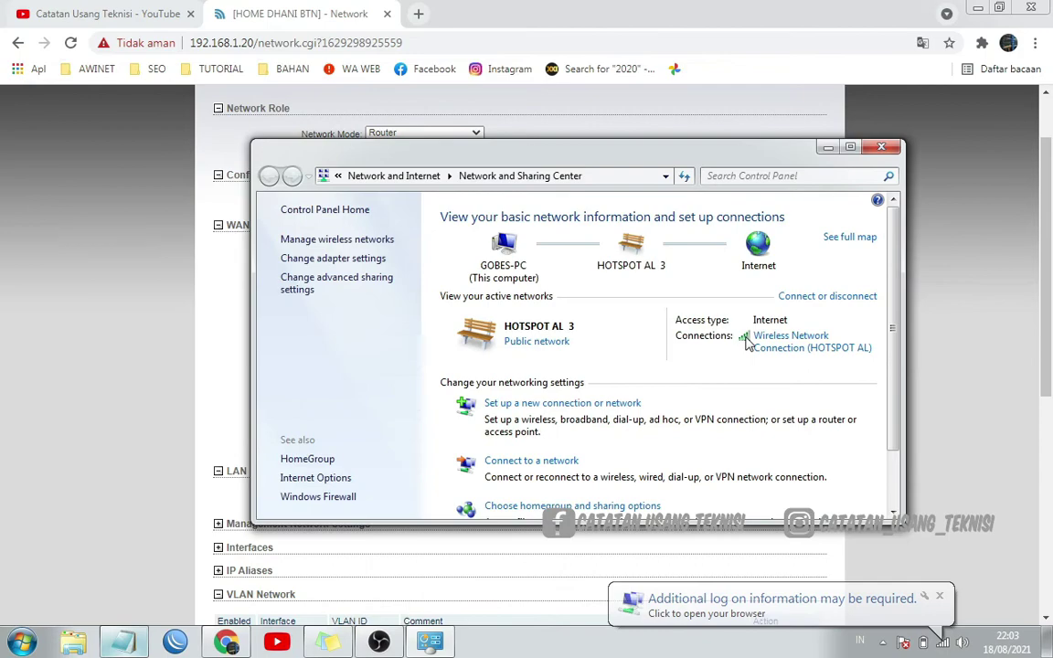
click(792, 356)
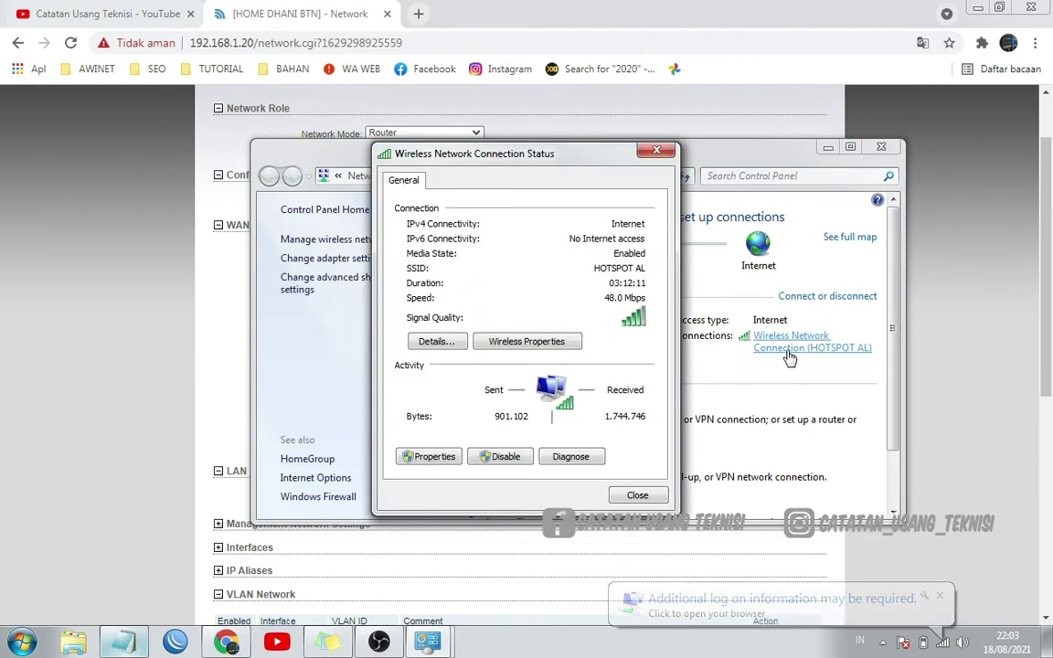
click(441, 348)
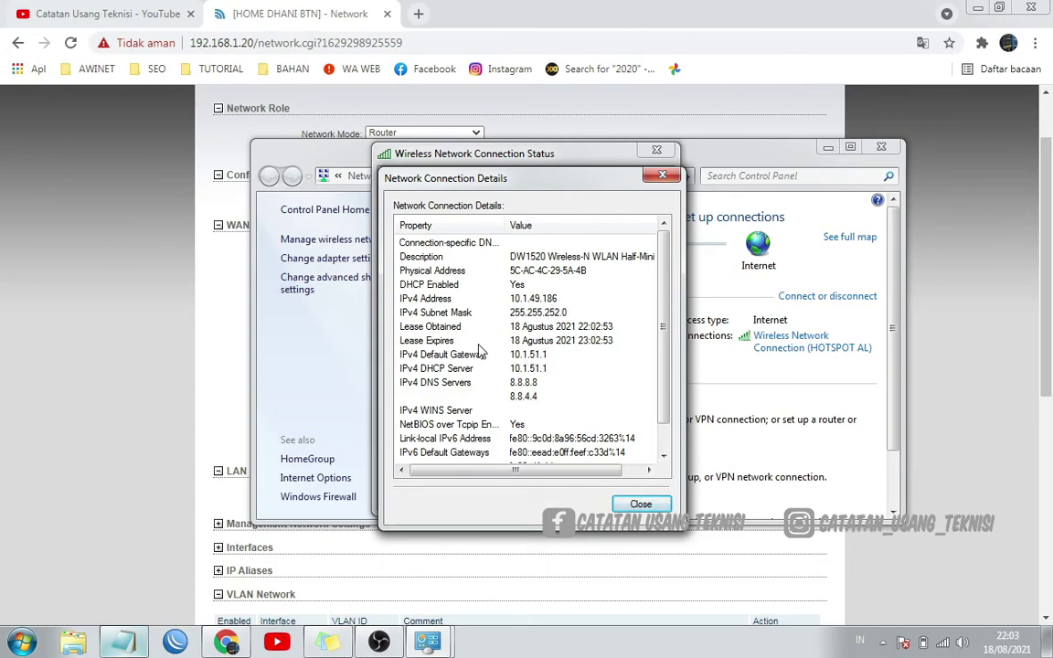
click(663, 175)
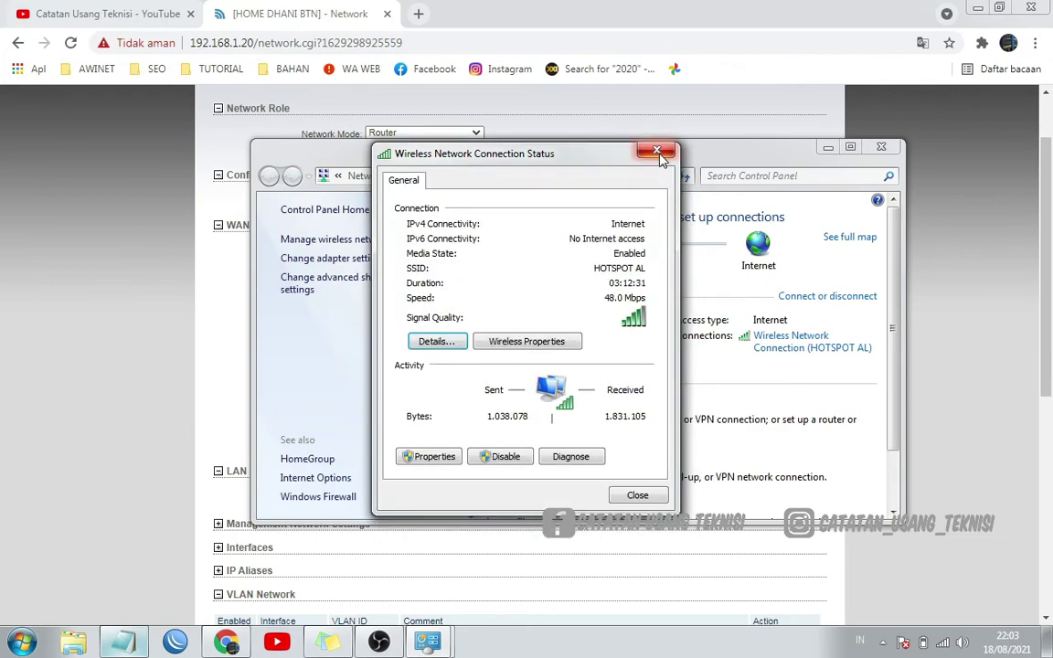
click(657, 151)
click(879, 146)
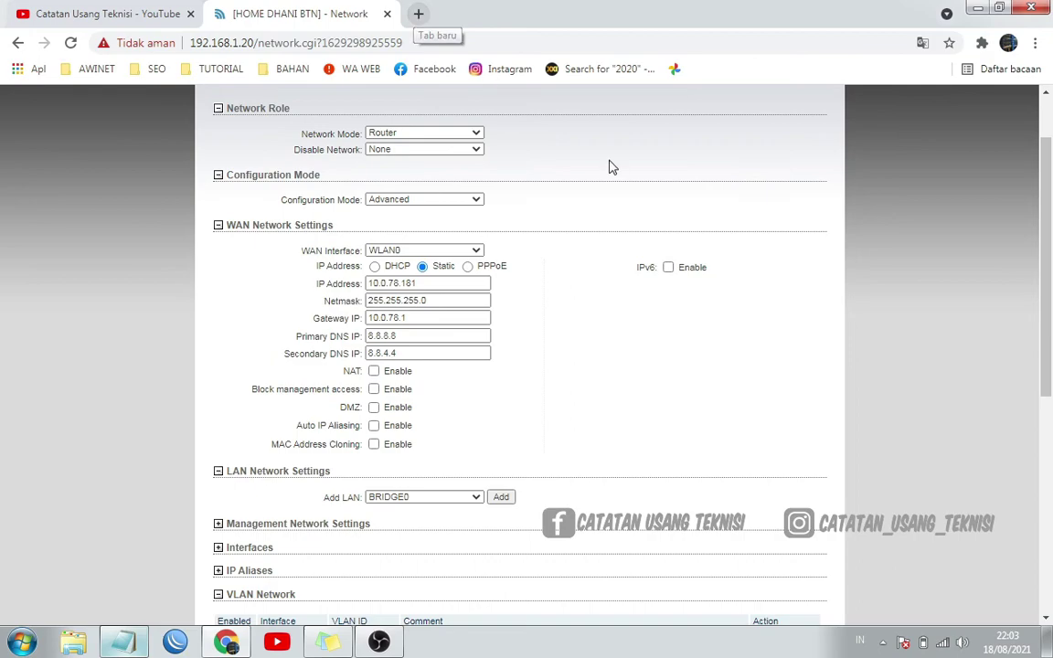
Load the AWINET HOTSPOT login page at 10.0.51.1 in a new Chrome tab, then return to the router tab
scroll(621, 173, up, 2)
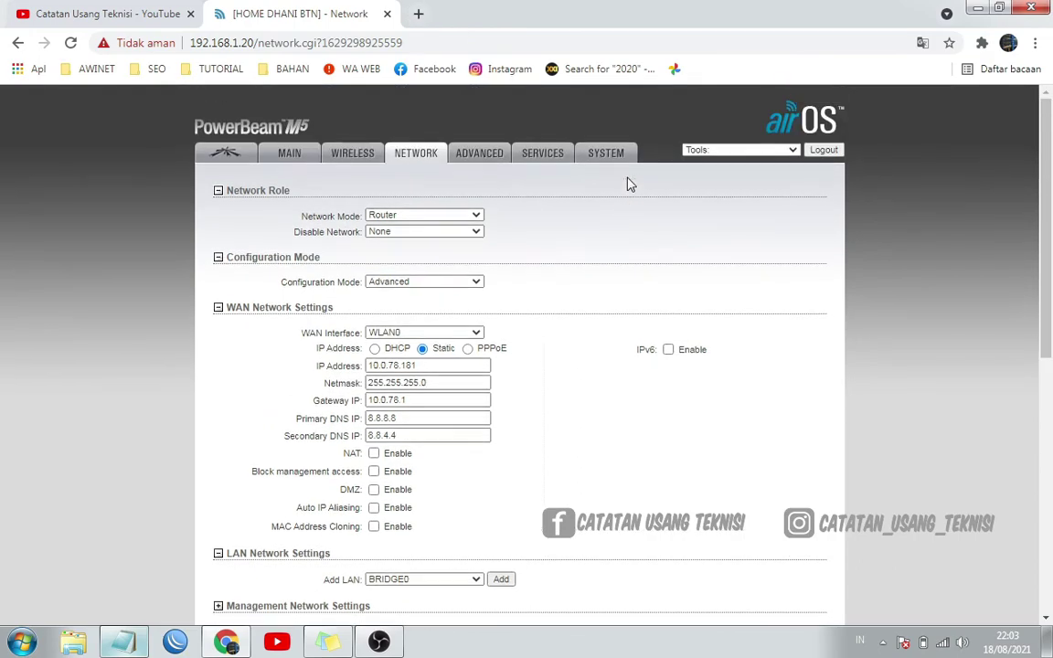
click(420, 15)
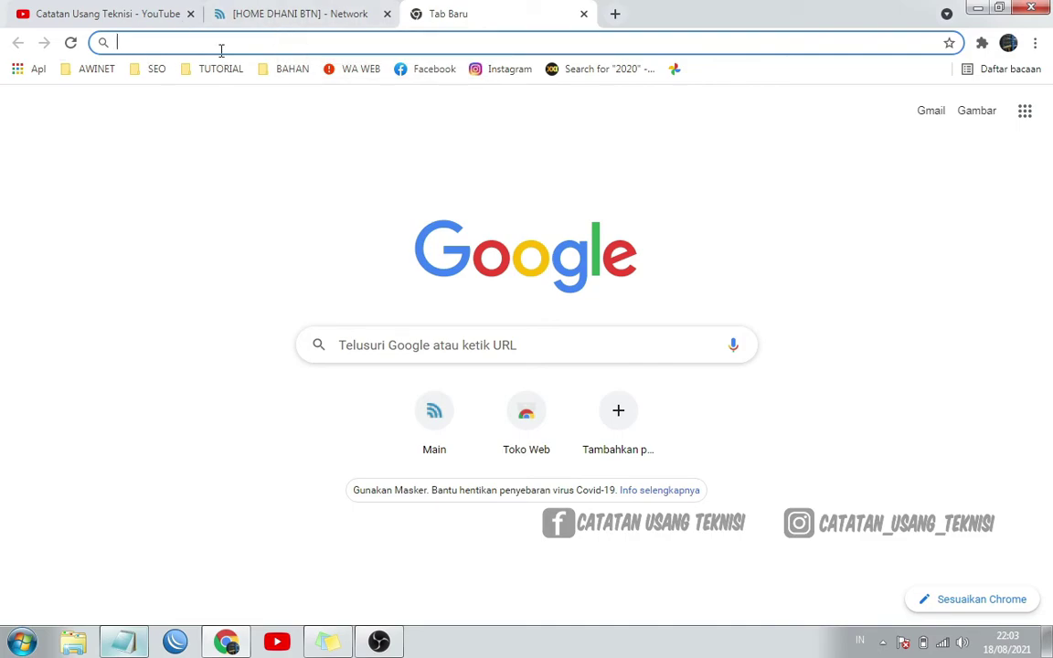
text(10.)
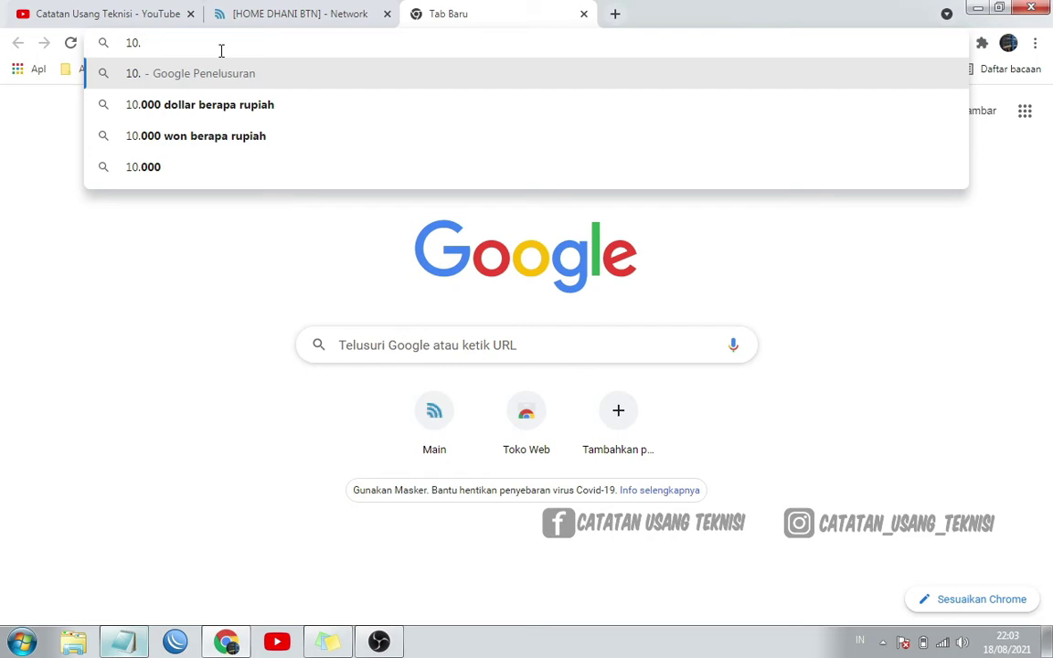
text(0.)
text(51.1)
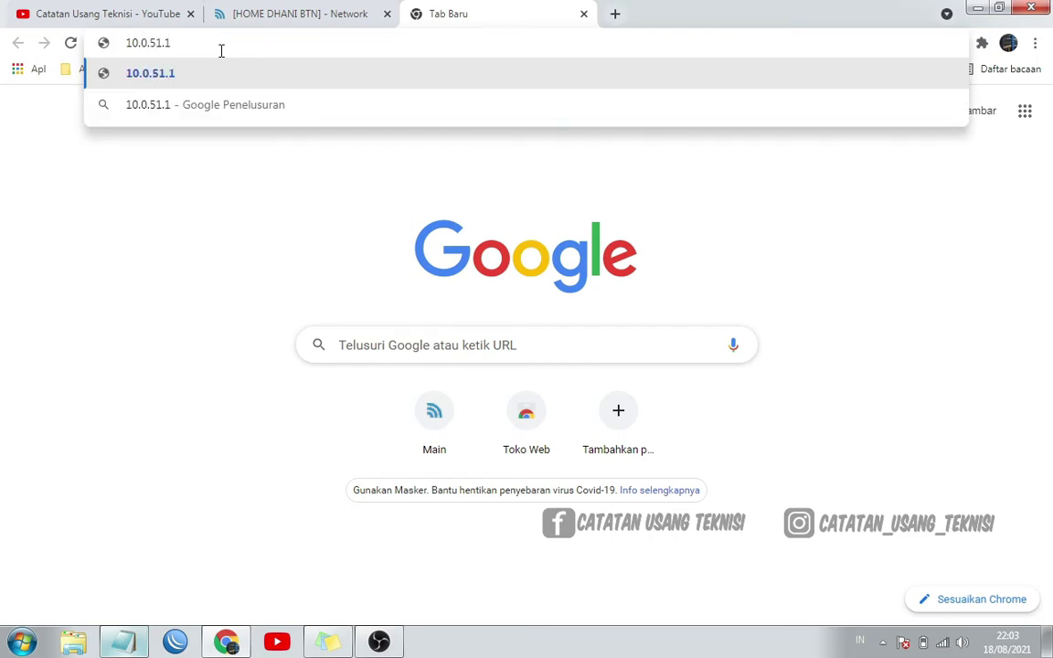
key(Return)
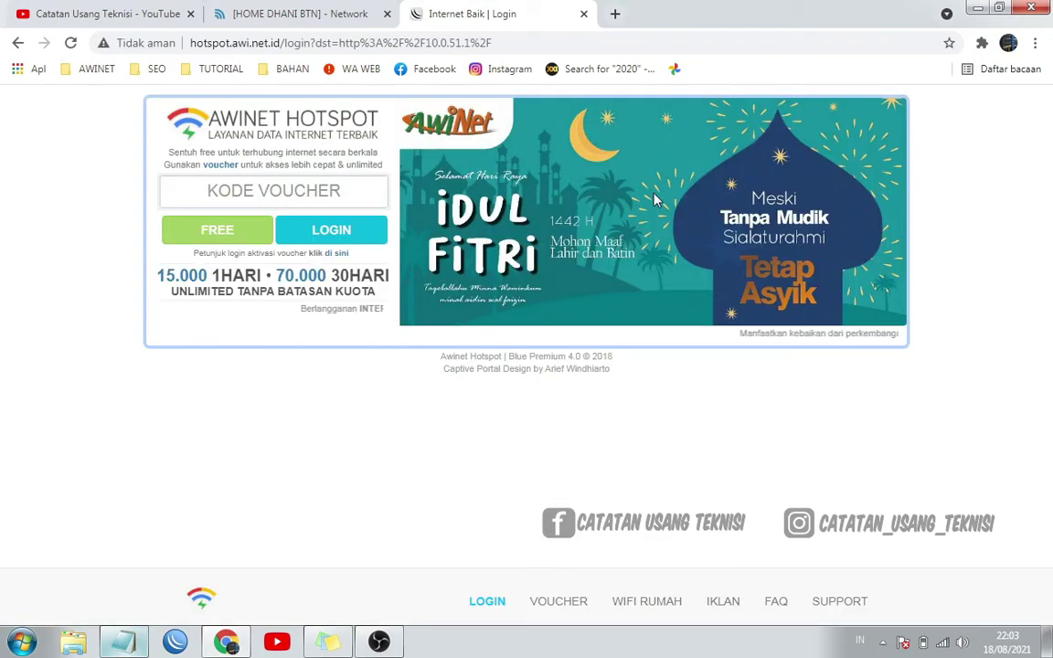
click(270, 13)
scroll(584, 279, down, 6)
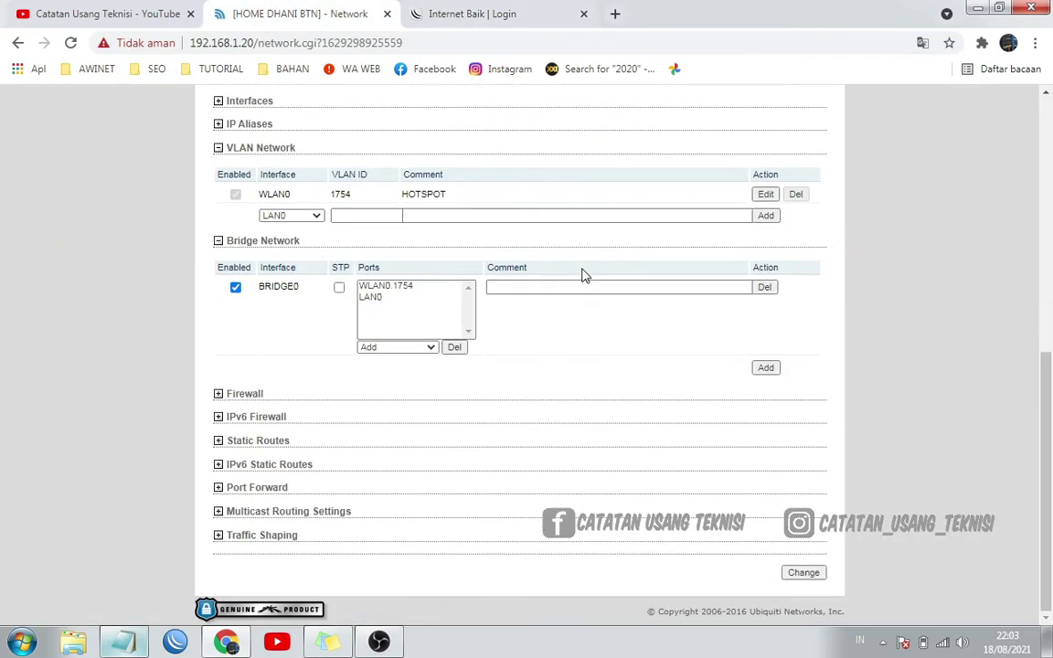
scroll(687, 447, up, 6)
scroll(688, 448, down, 3)
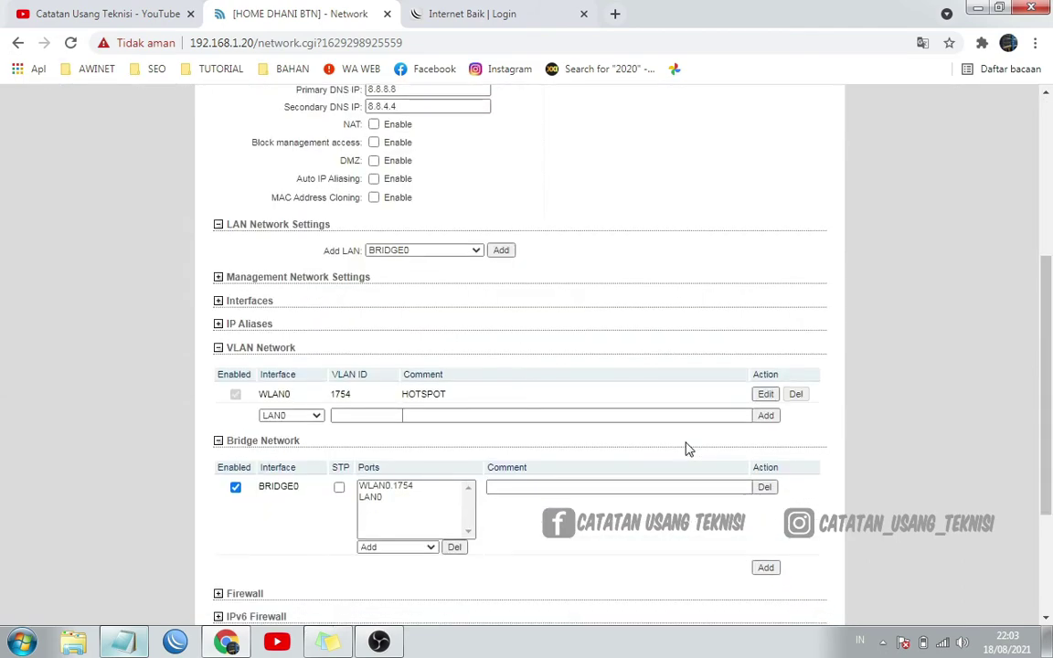
scroll(688, 447, up, 3)
scroll(688, 447, down, 1)
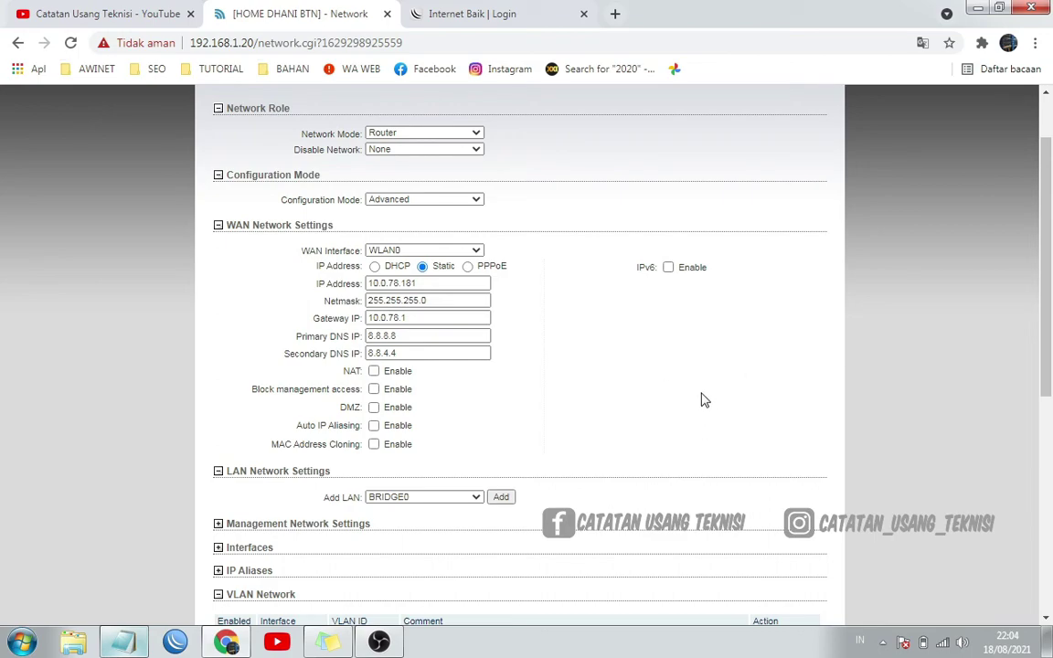
scroll(705, 395, down, 3)
scroll(705, 395, up, 2)
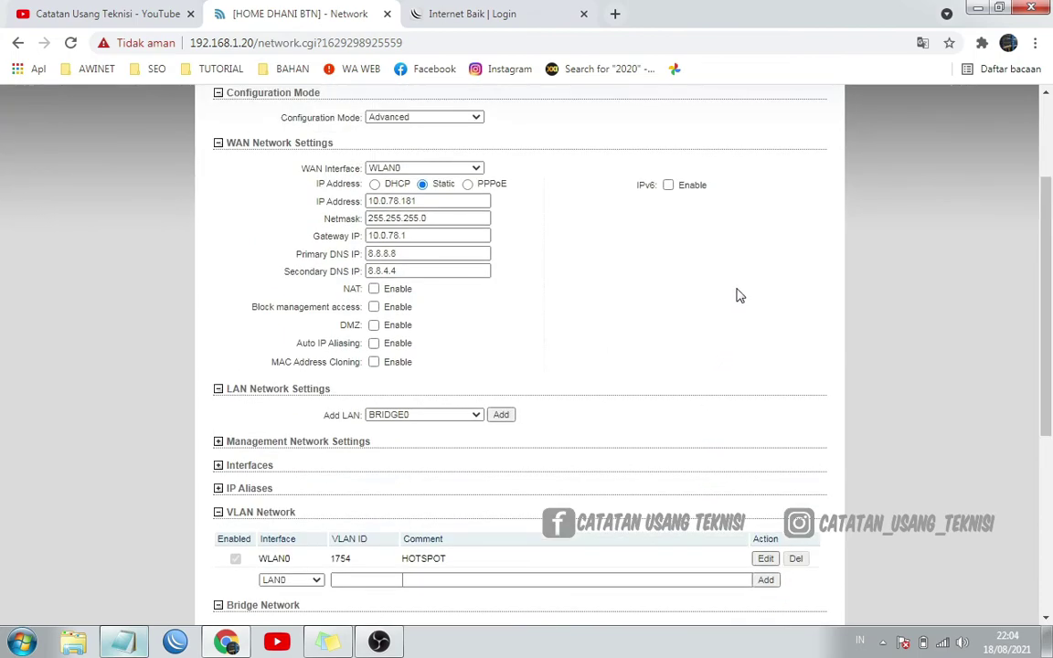
scroll(844, 317, up, 1)
scroll(844, 320, up, 2)
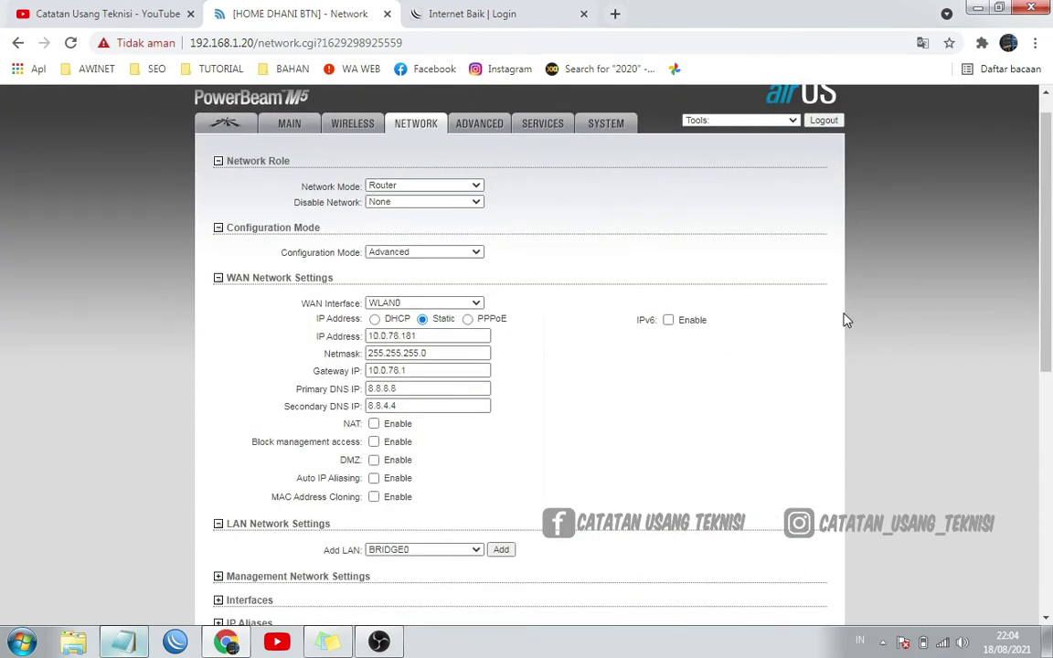
scroll(844, 320, down, 3)
scroll(844, 320, up, 2)
scroll(846, 320, up, 1)
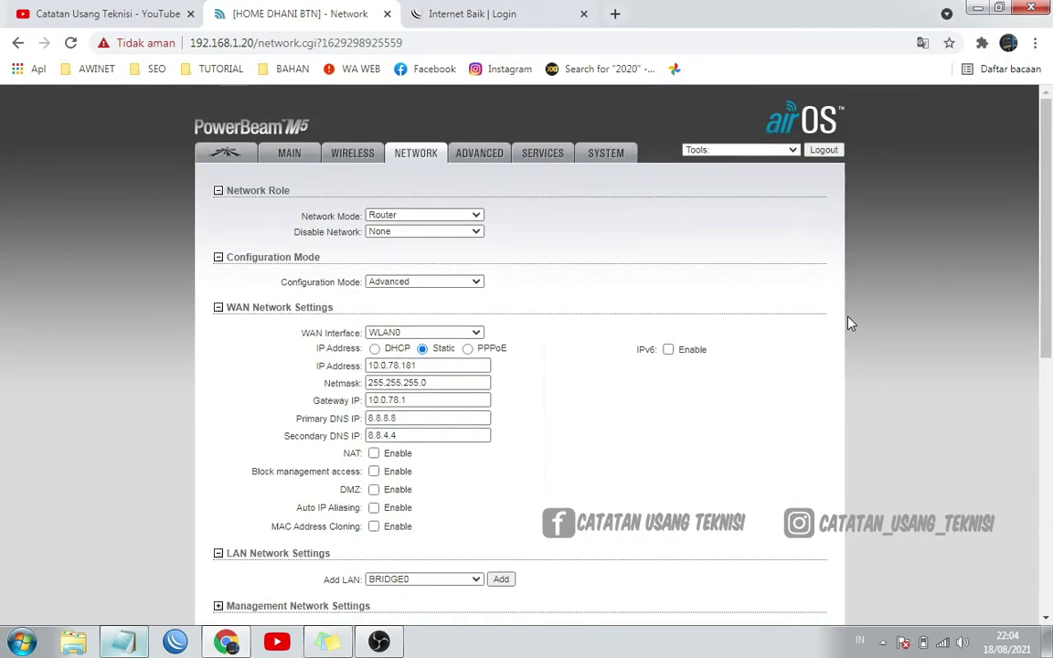
scroll(849, 321, down, 5)
scroll(849, 321, up, 2)
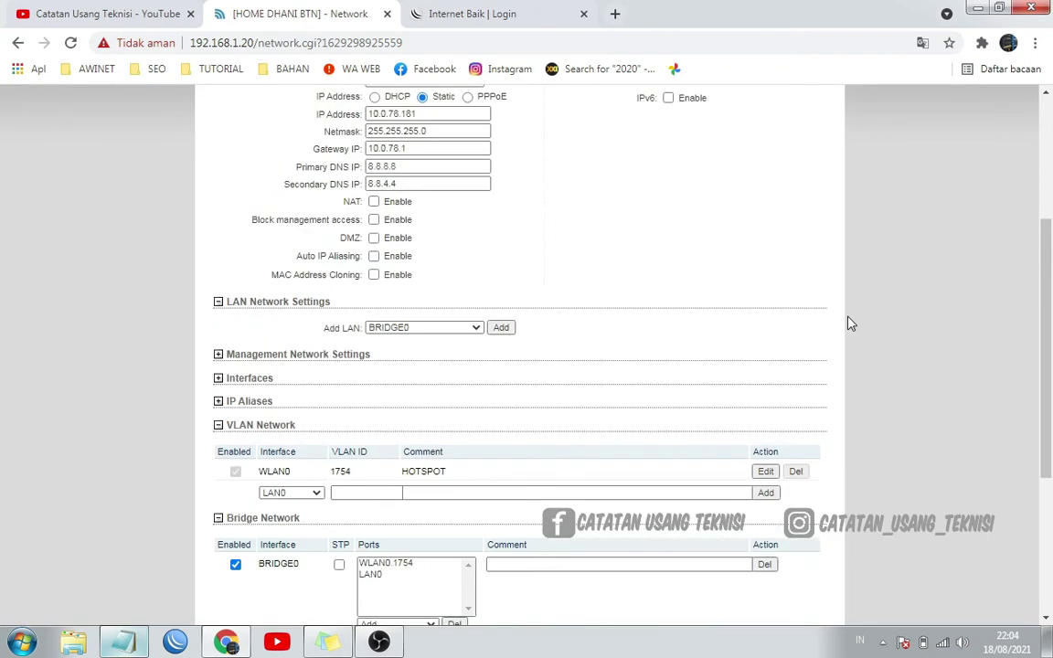
scroll(849, 322, up, 3)
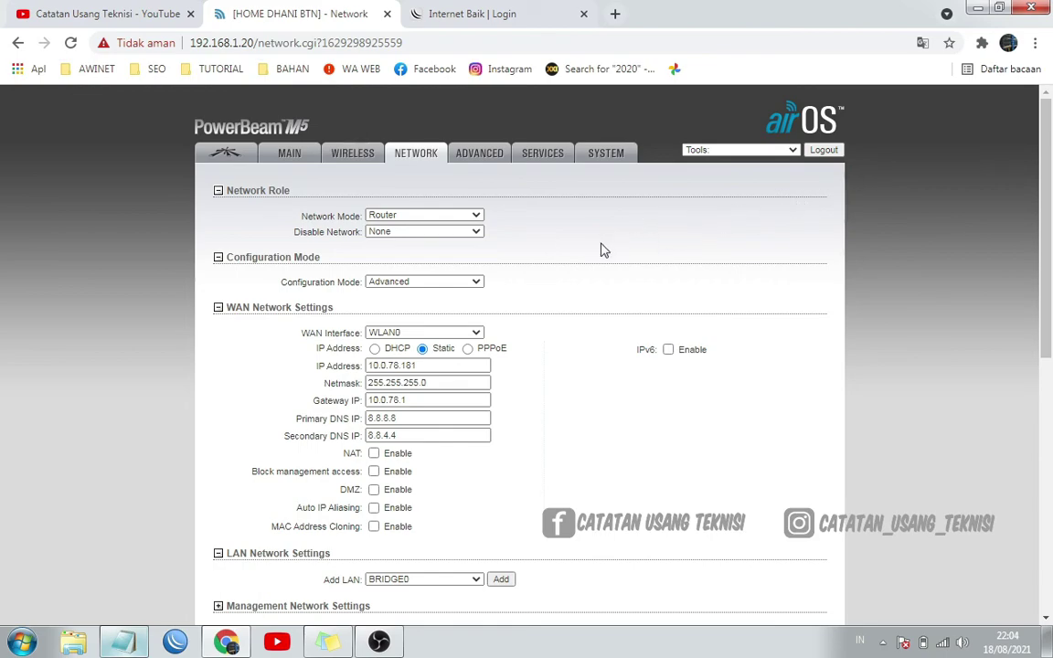
scroll(725, 219, down, 1)
scroll(724, 219, down, 3)
scroll(724, 219, up, 3)
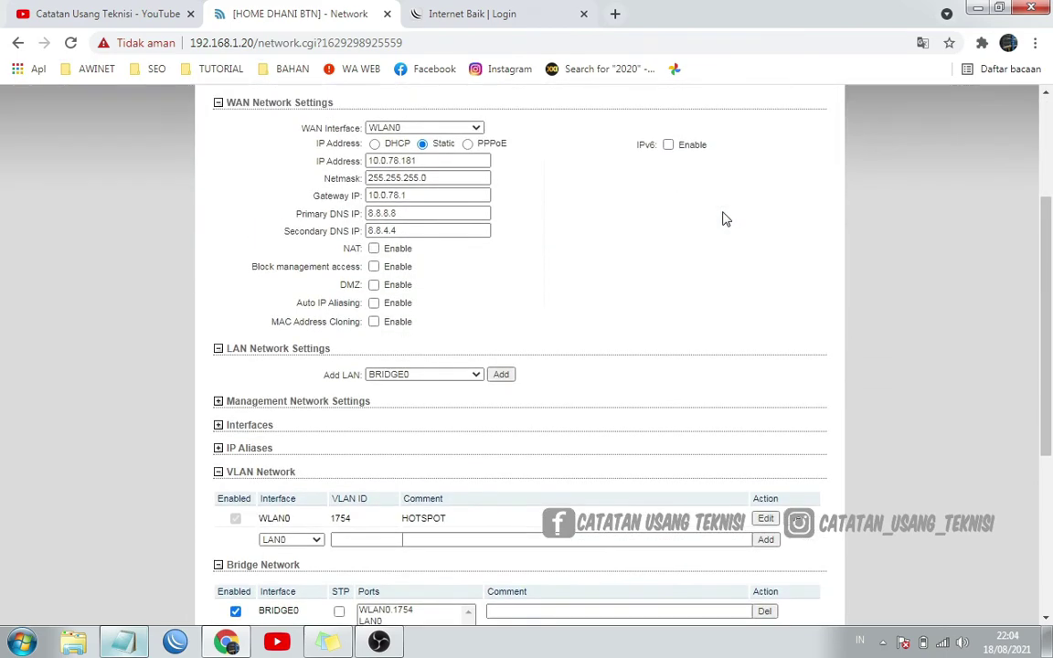
scroll(654, 247, down, 5)
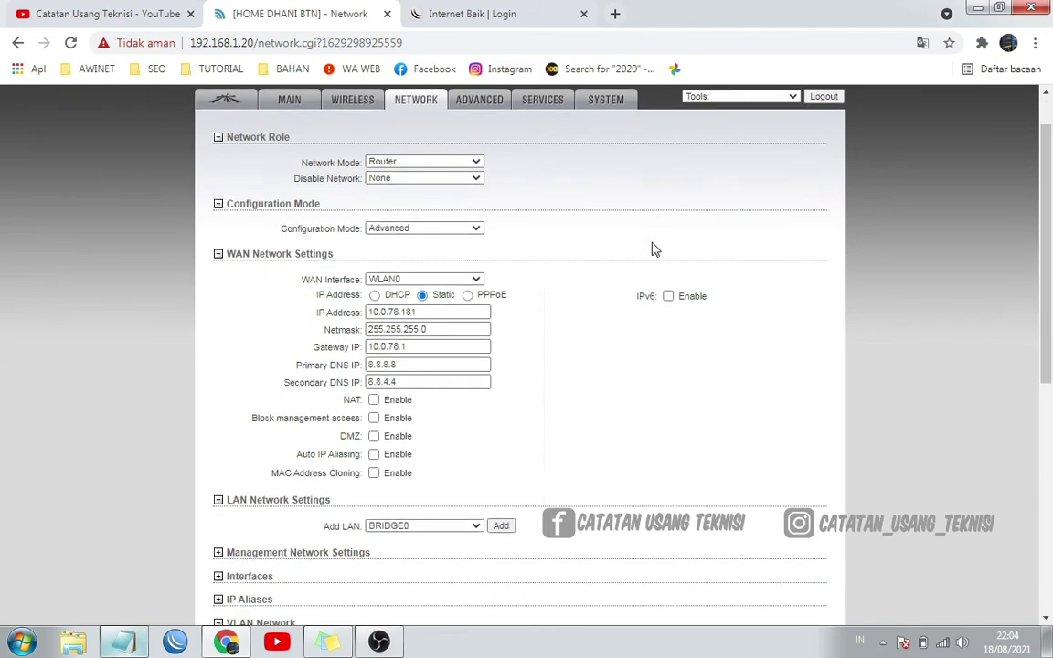
scroll(653, 247, up, 5)
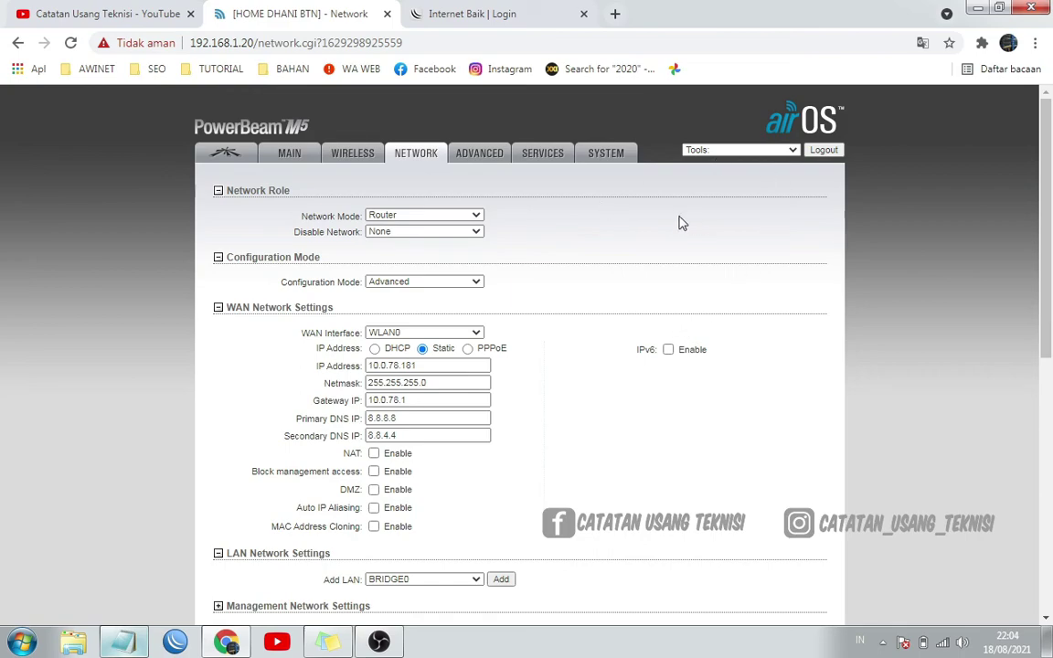
scroll(685, 270, down, 3)
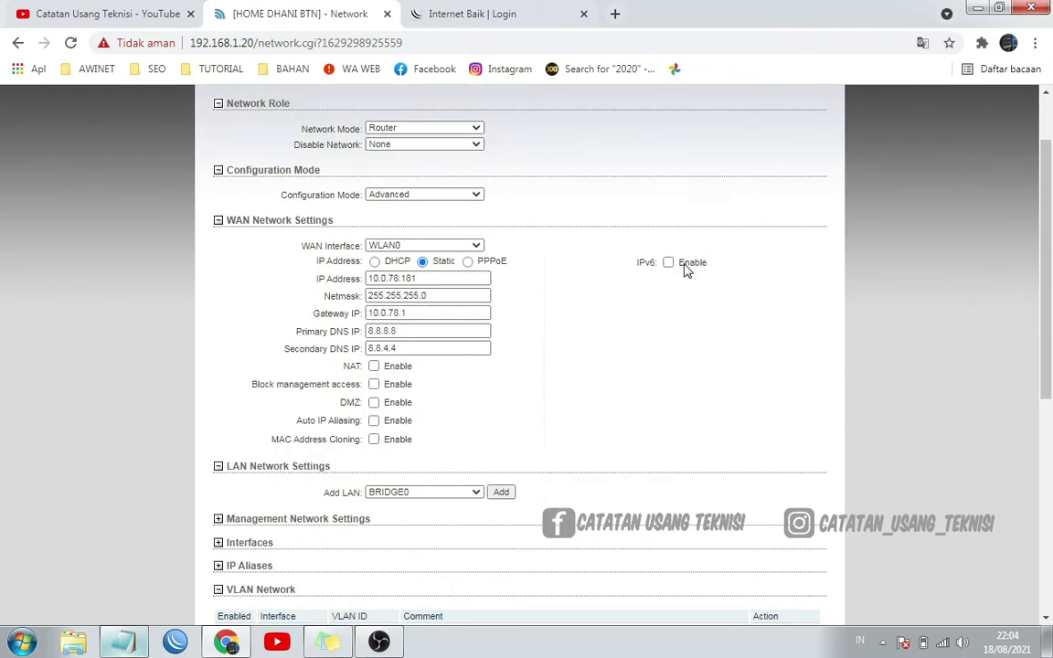
scroll(687, 271, down, 1)
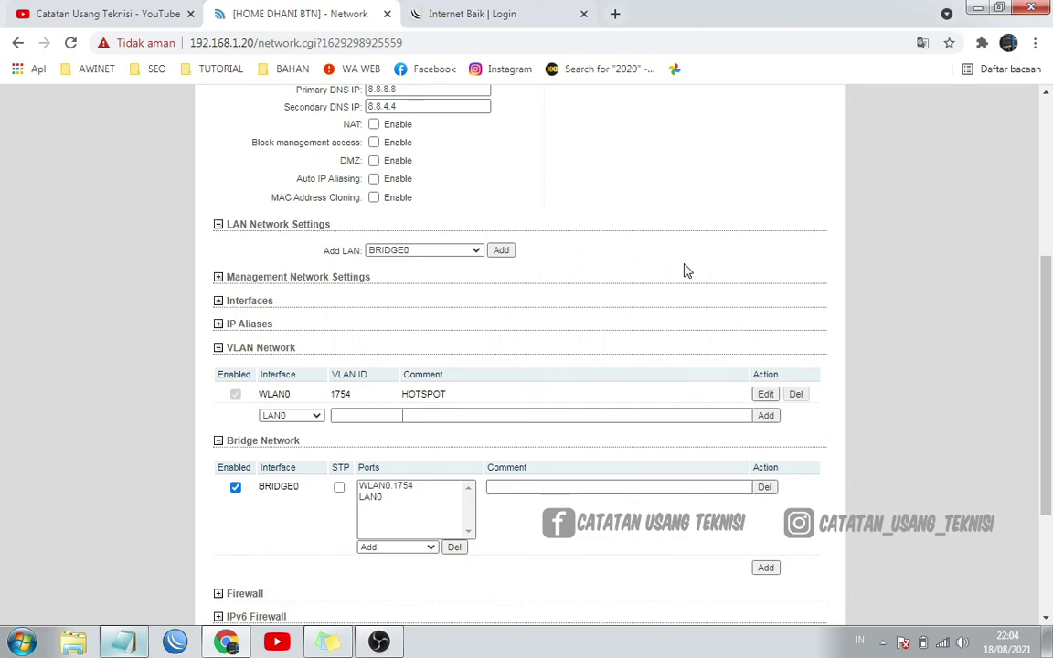
scroll(687, 270, up, 3)
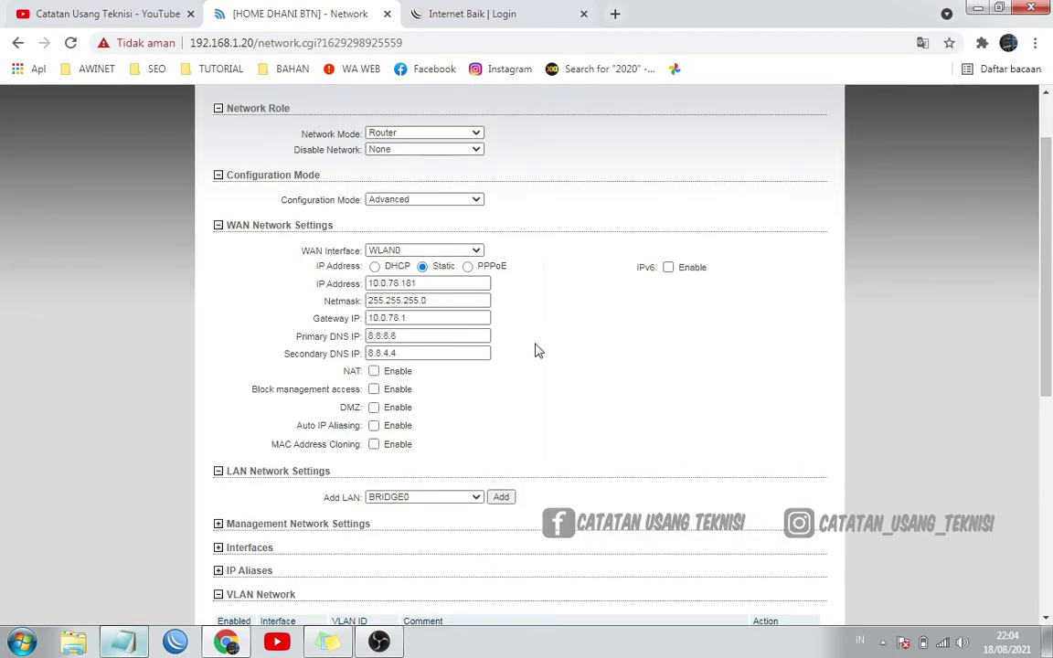
scroll(702, 398, down, 1)
scroll(702, 399, down, 2)
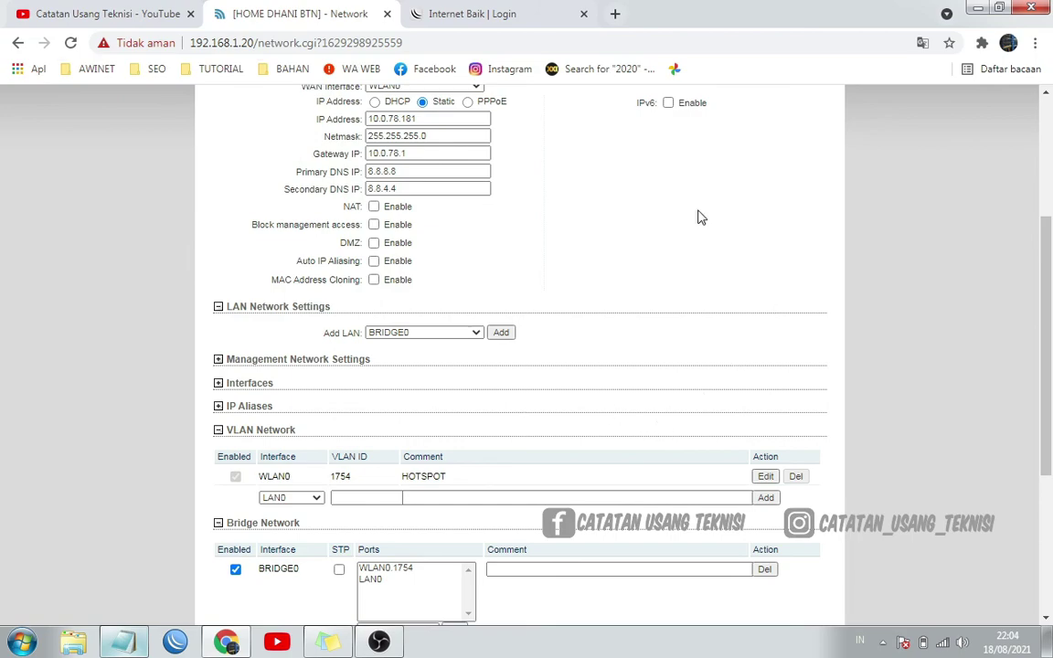
scroll(757, 320, up, 2)
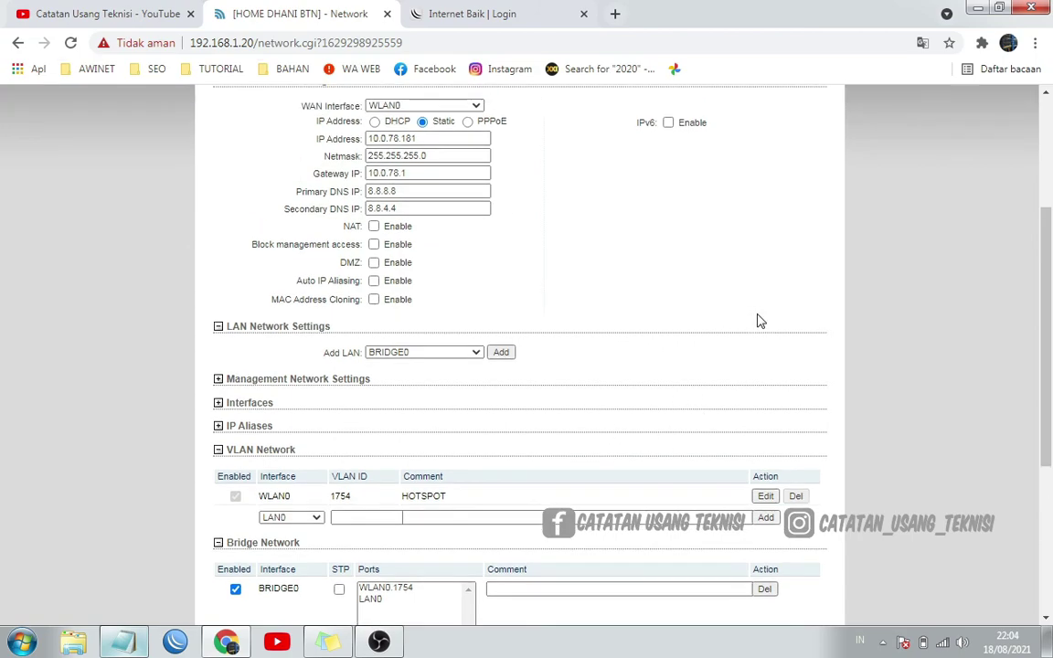
scroll(709, 384, up, 1)
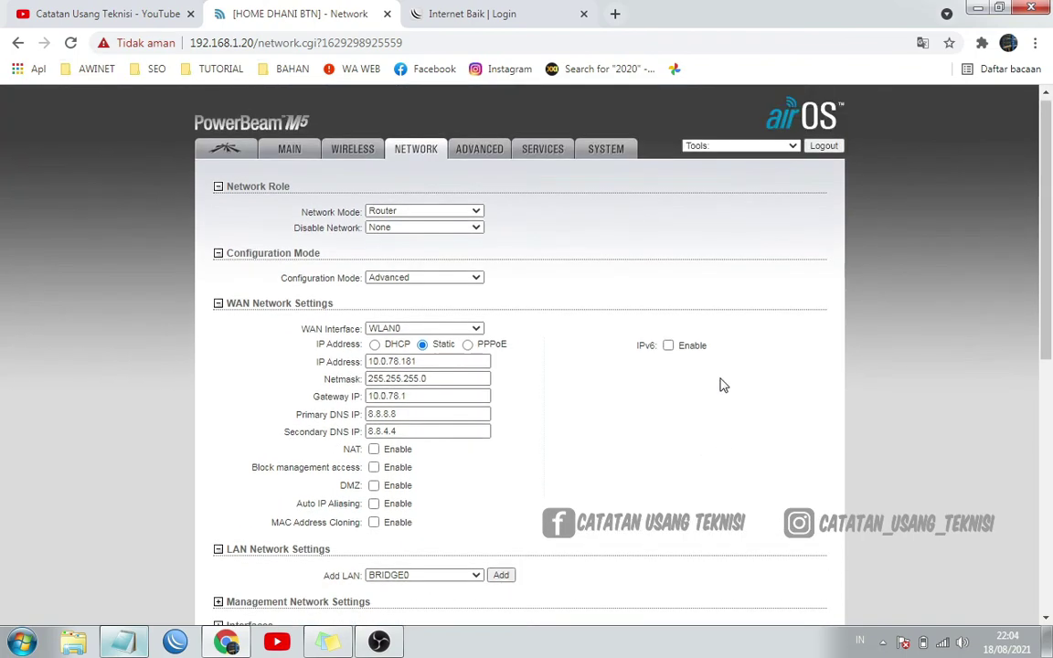